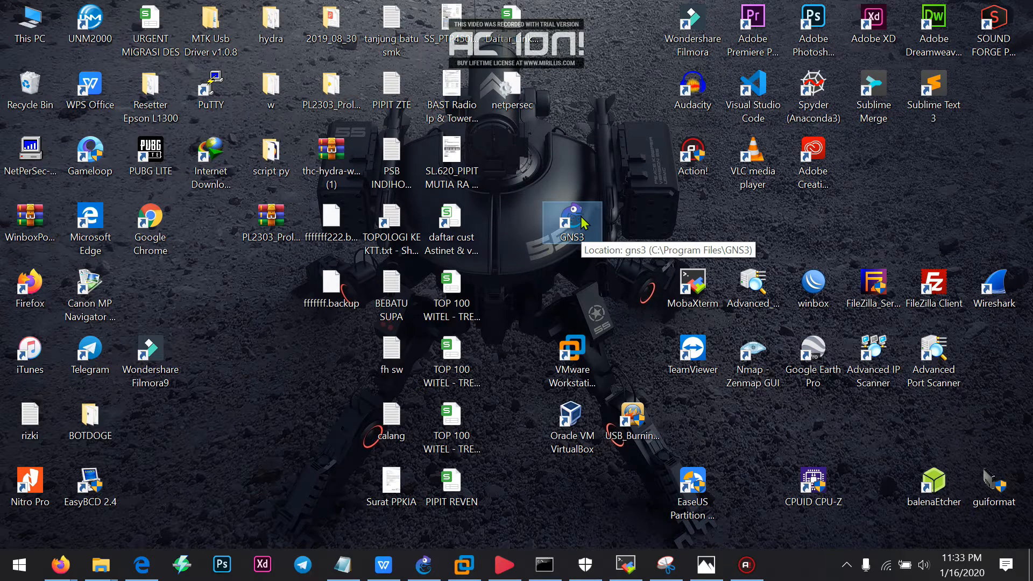
{"action": "left_click", "coordinate": [637, 226]}
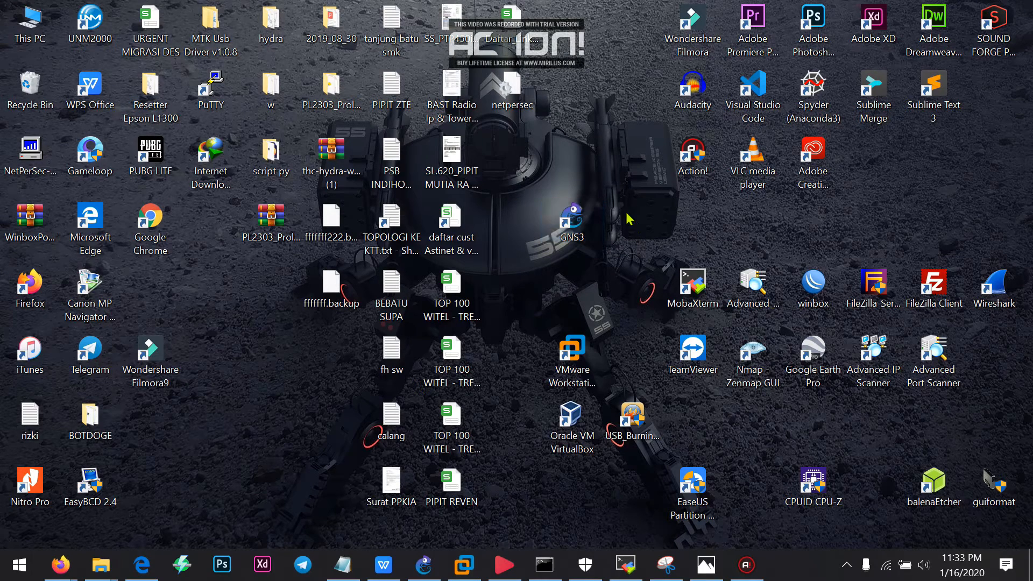
{"action": "left_click_drag", "start_coordinate": [599, 172], "coordinate": [555, 253]}
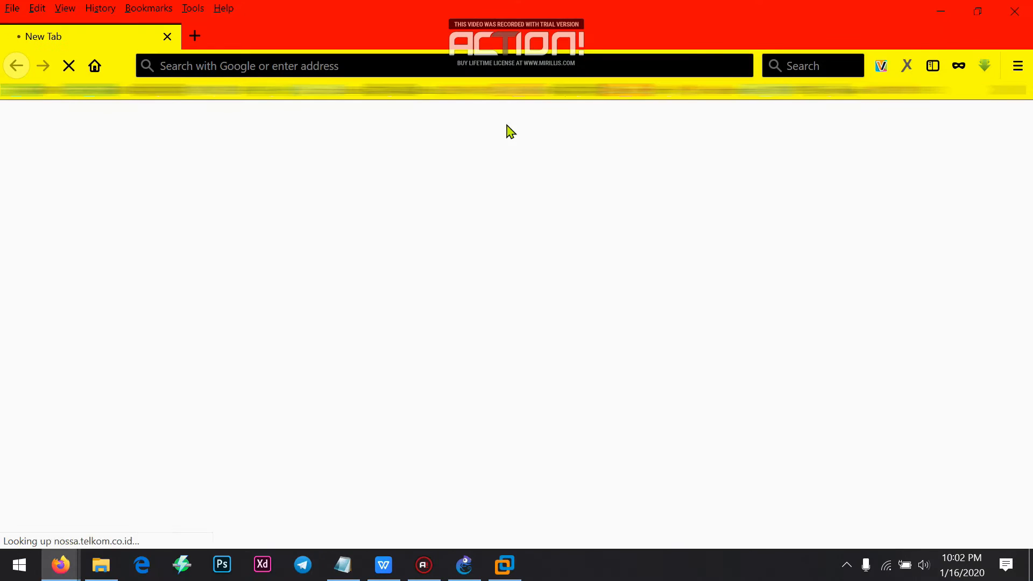
Search the web in Firefox for "whats is gns3"
{"action": "type", "text": "whats "}
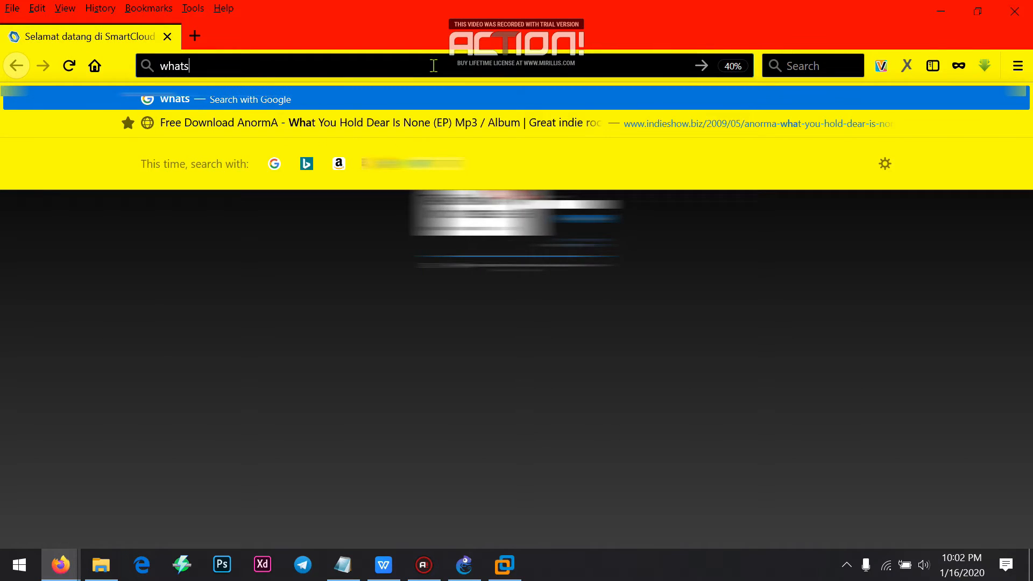
{"action": "type", "text": "is gns"}
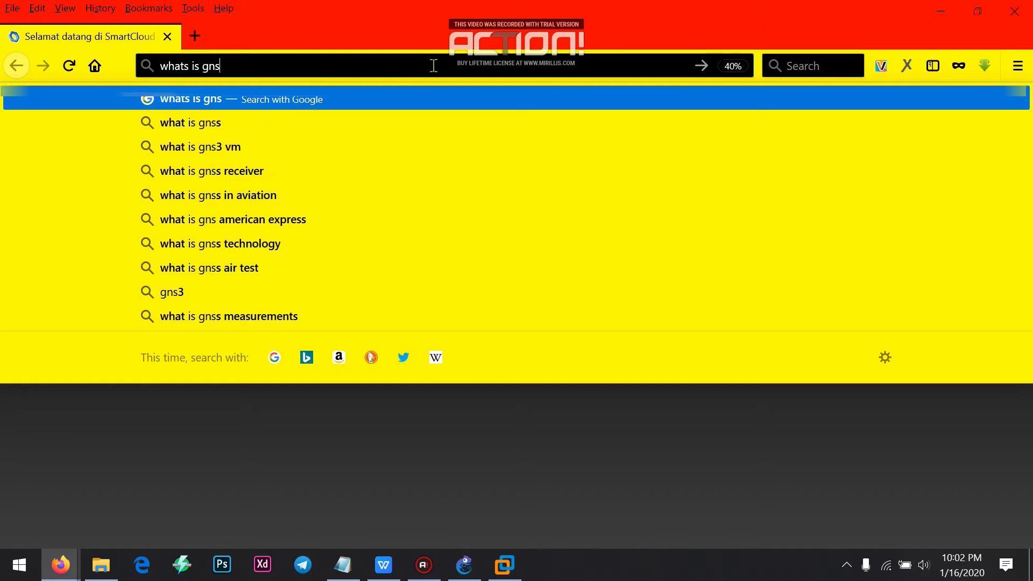
{"action": "type", "text": "3"}
{"action": "key", "text": "Return"}
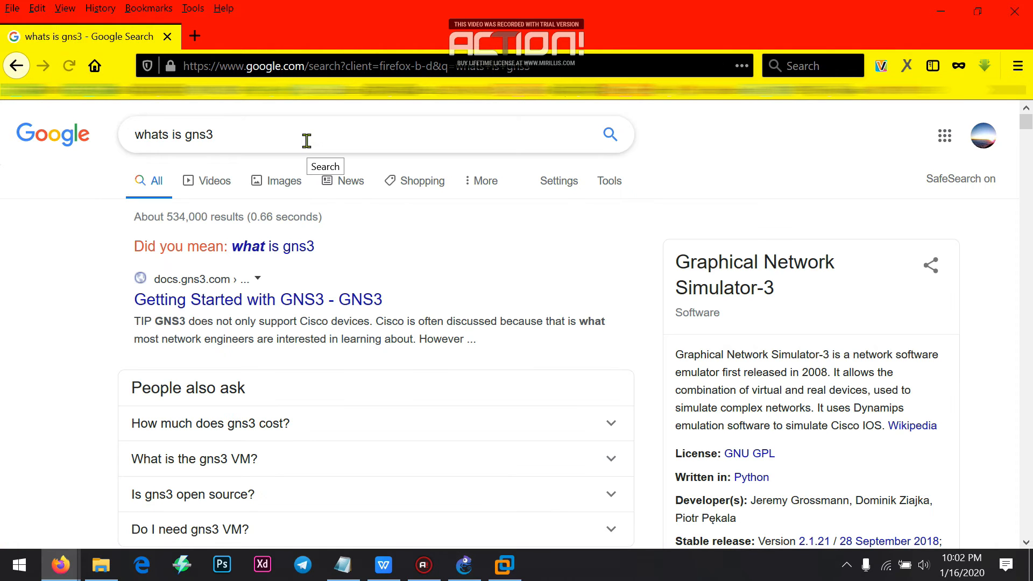
Refine the search to "whats is gns3 wiki" and read the encyclopedia summary of GNS3 in the results
{"action": "left_click", "coordinate": [307, 140]}
{"action": "type", "text": "wiki"}
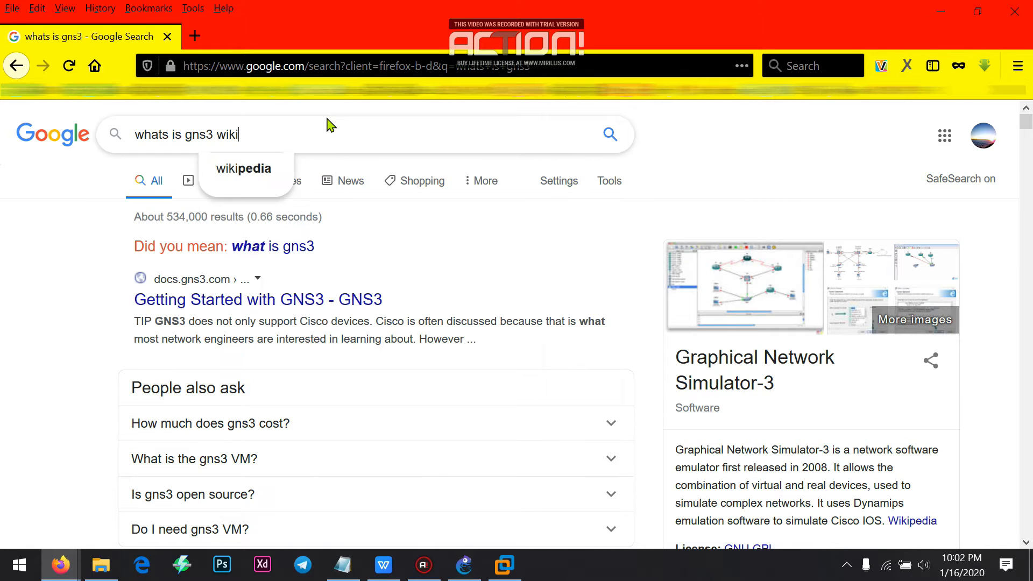
{"action": "key", "text": "Return"}
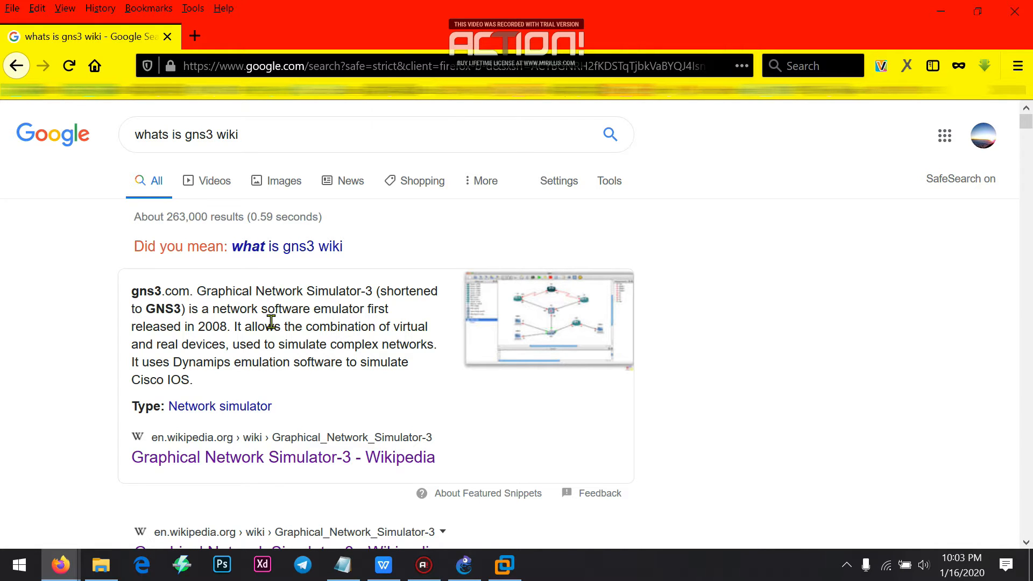
{"action": "scroll", "coordinate": [271, 321], "scroll_direction": "down", "scroll_amount": 4}
{"action": "scroll", "coordinate": [270, 321], "scroll_direction": "up", "scroll_amount": 4}
Search for "gns3" in a new tab, open the official gns3.com site and go to its free download page
{"action": "left_click", "coordinate": [198, 36]}
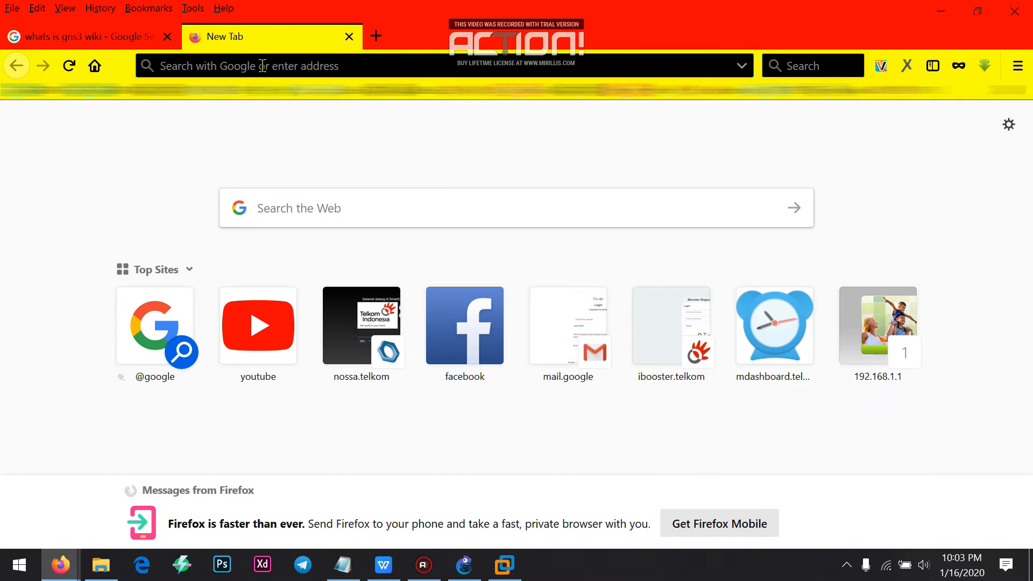
{"action": "type", "text": "gns3"}
{"action": "key", "text": "Return"}
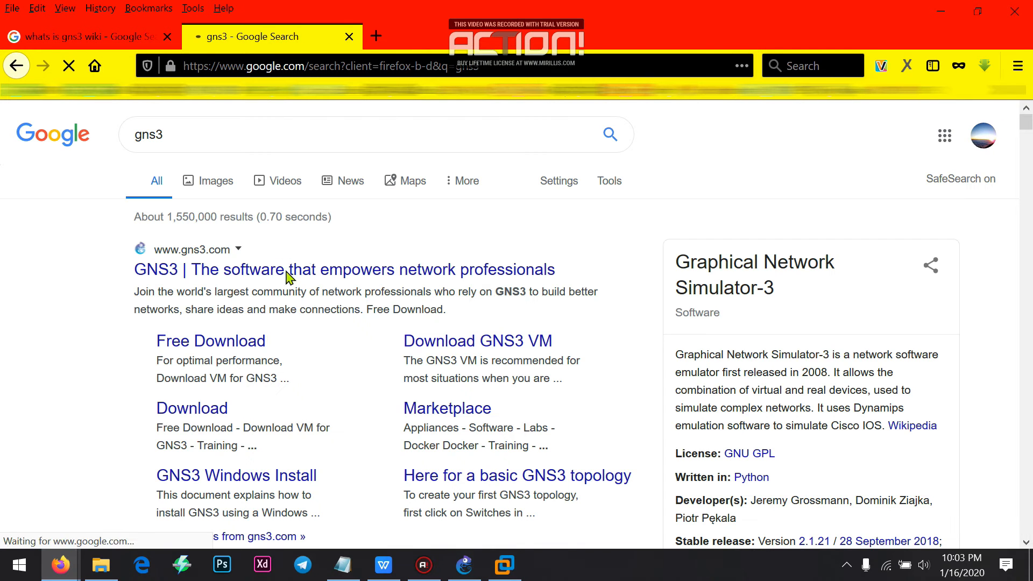
{"action": "left_click", "coordinate": [270, 275]}
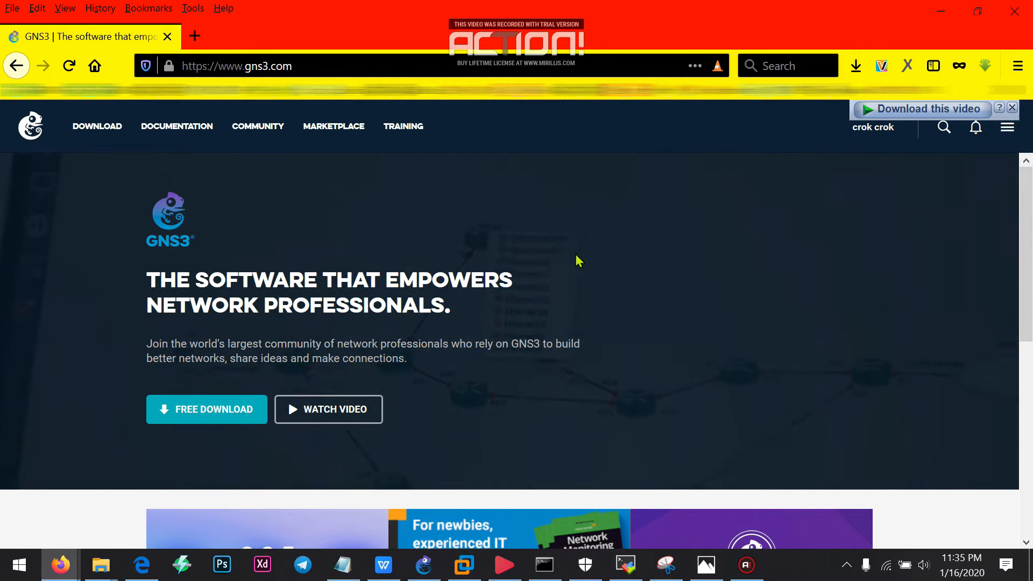
{"action": "left_click", "coordinate": [197, 414]}
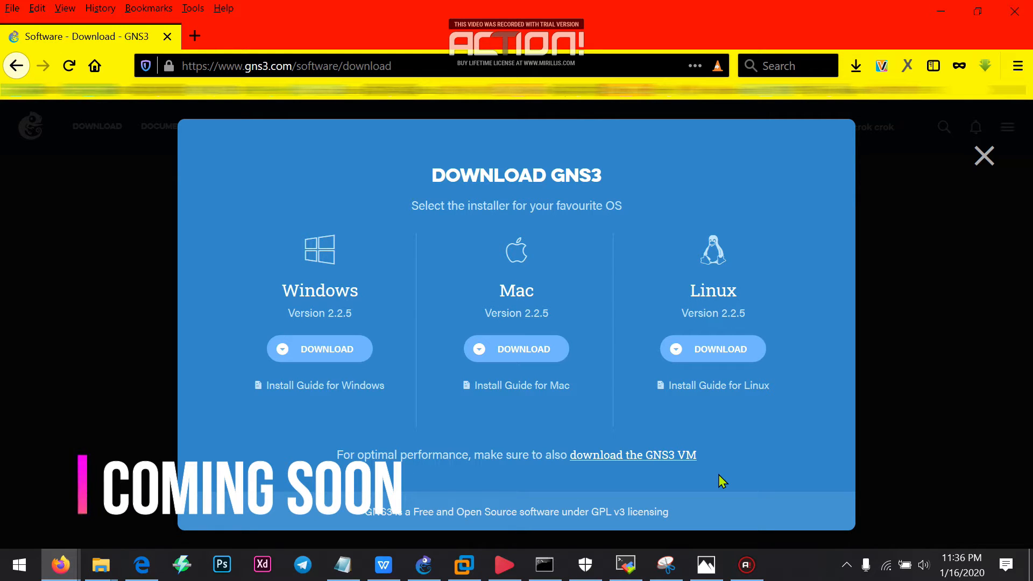
Open the GNS3 VM download page in a separate tab and review the virtualization platforms it offers
{"action": "middle_click", "coordinate": [629, 456]}
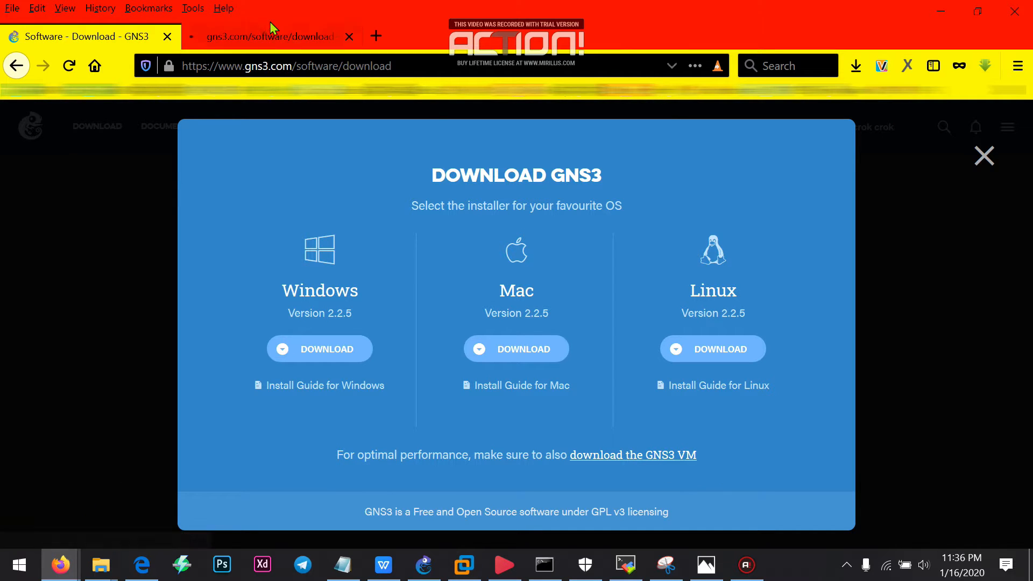
{"action": "left_click", "coordinate": [268, 37]}
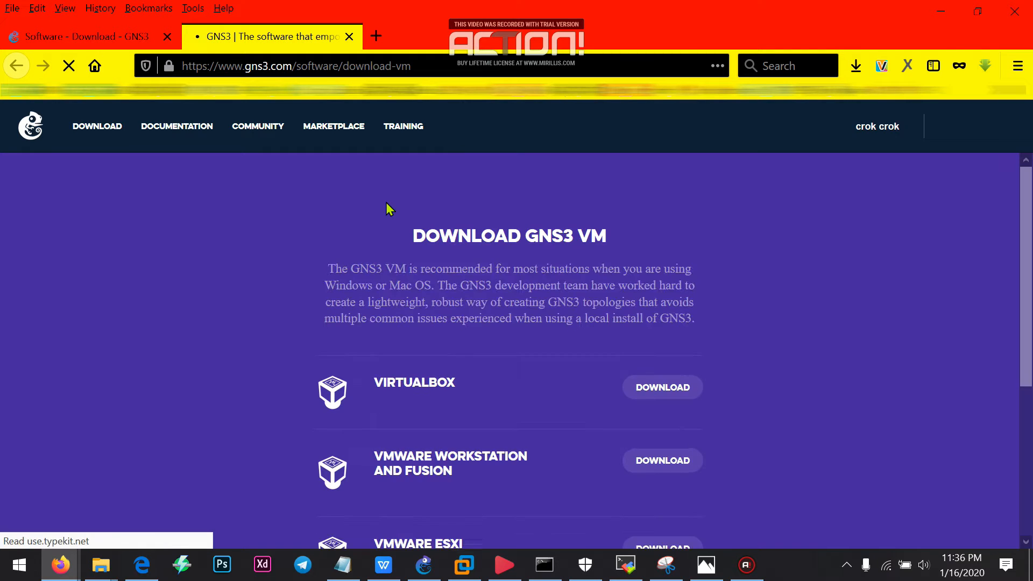
{"action": "scroll", "coordinate": [743, 320], "scroll_direction": "down", "scroll_amount": 5}
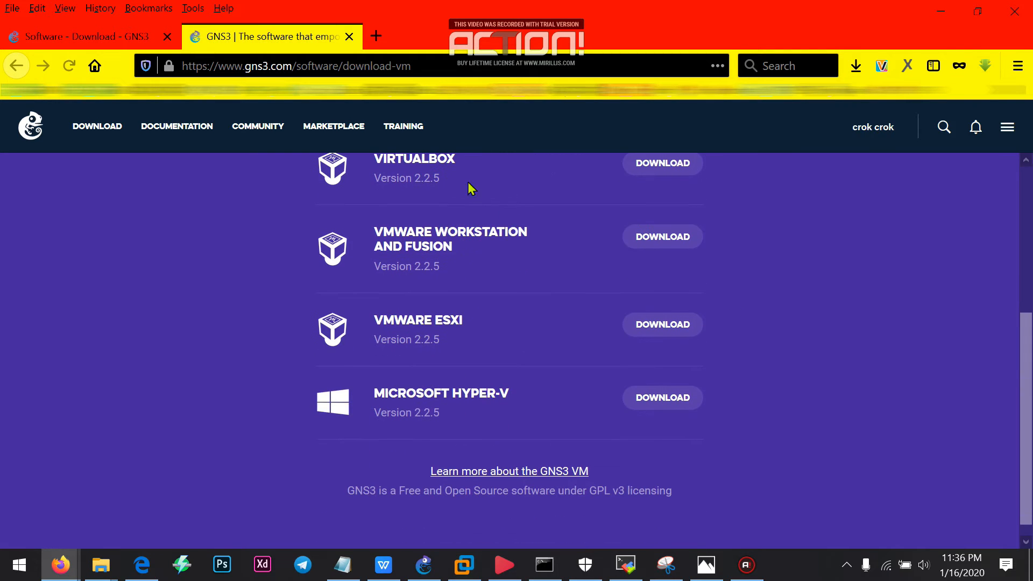
{"action": "scroll", "coordinate": [488, 267], "scroll_direction": "up", "scroll_amount": 2}
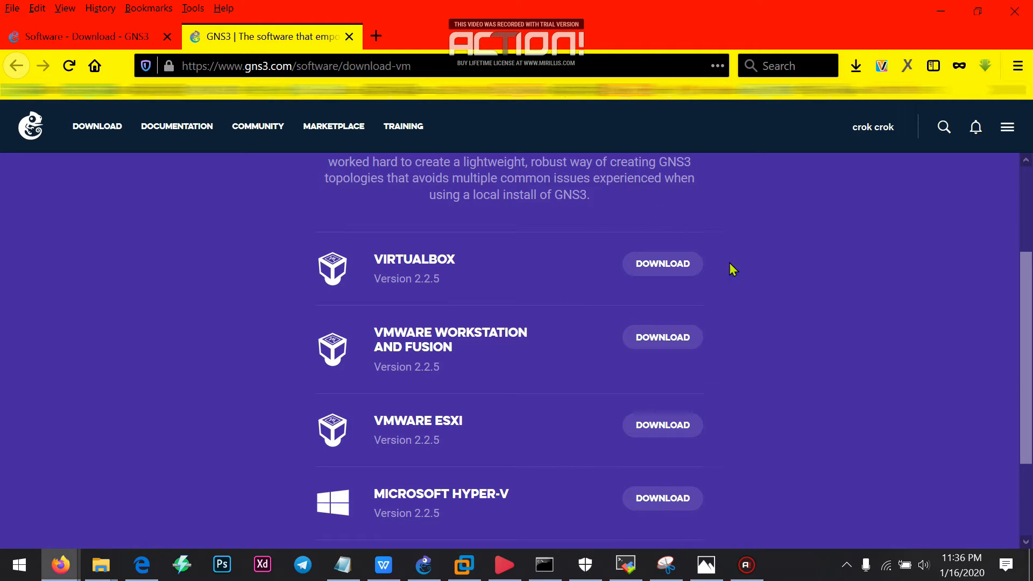
Search the web for "vmware" in a new tab and look through the results
{"action": "left_click", "coordinate": [376, 36]}
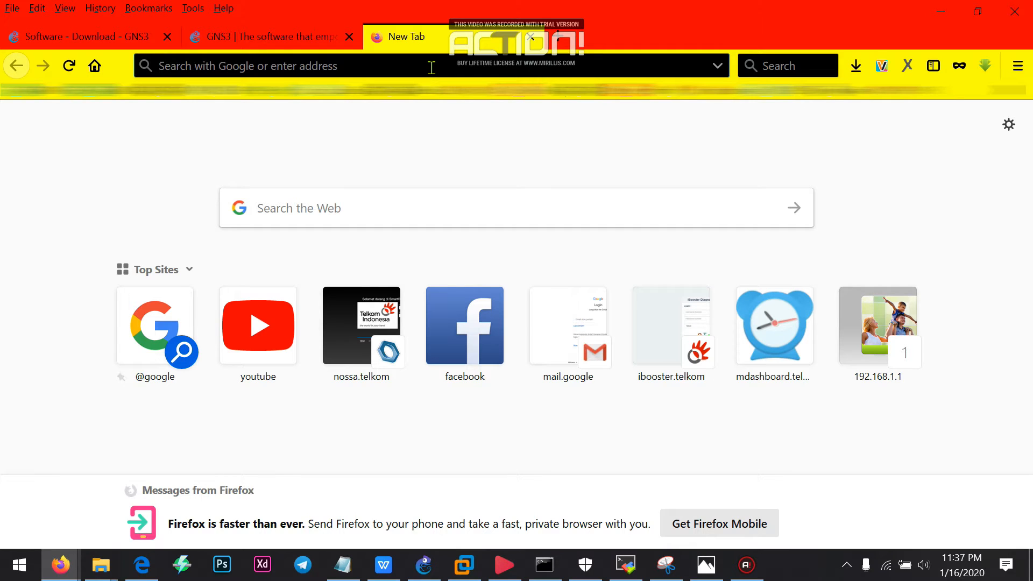
{"action": "type", "text": "vmware"}
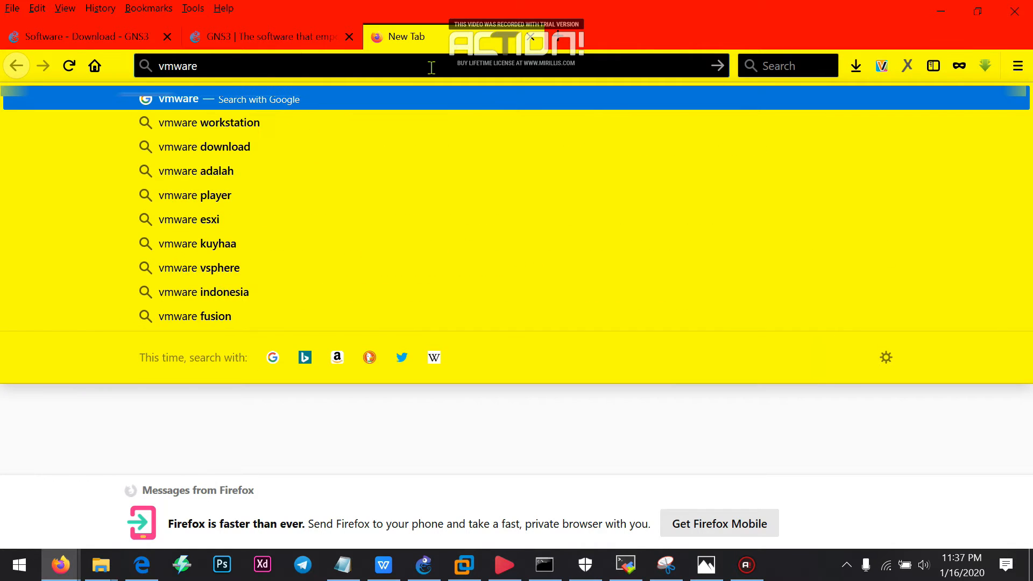
{"action": "key", "text": "Return"}
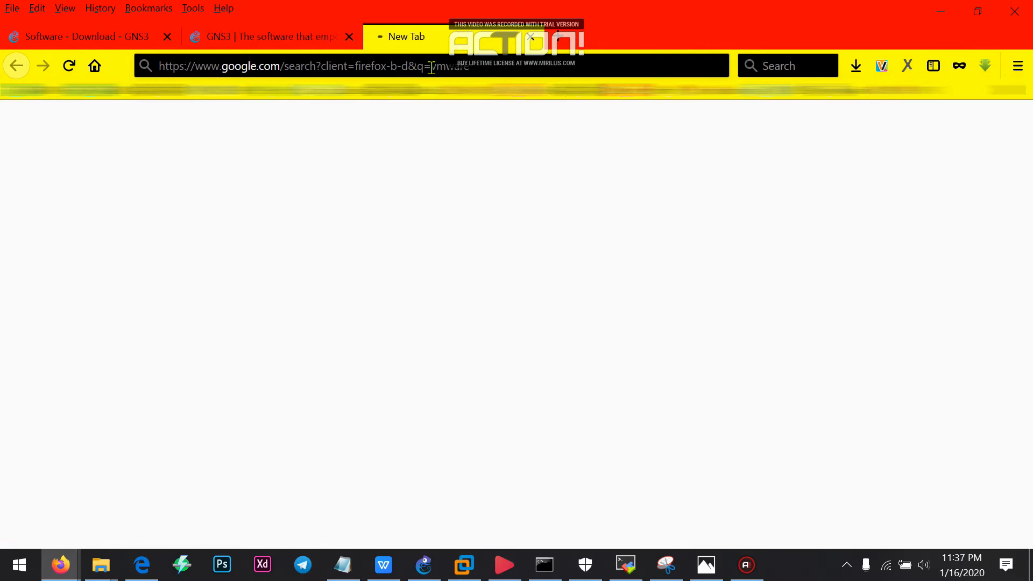
{"action": "scroll", "coordinate": [399, 335], "scroll_direction": "down", "scroll_amount": 10}
{"action": "scroll", "coordinate": [399, 334], "scroll_direction": "up", "scroll_amount": 5}
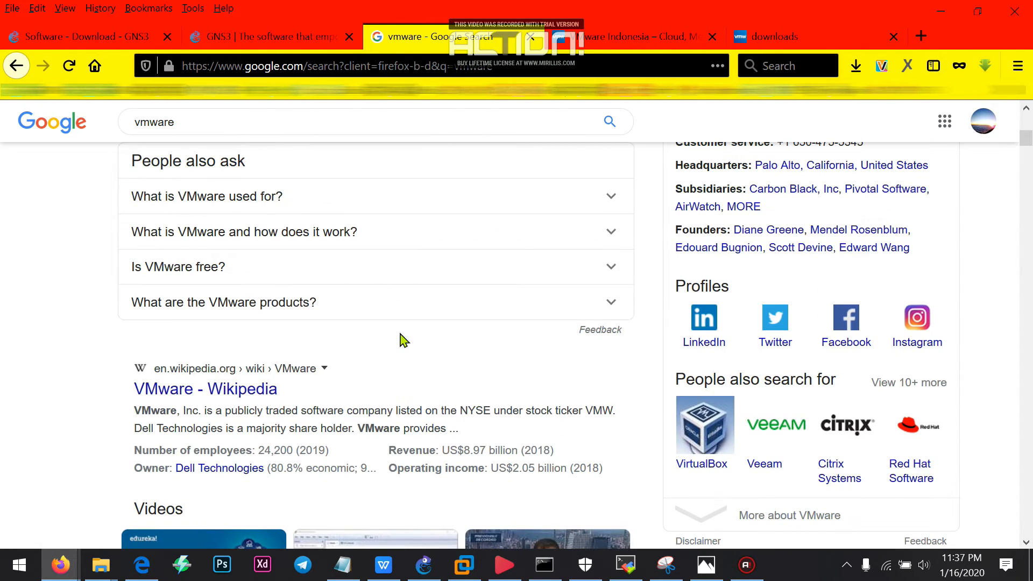
Change the search to "vmware workstation download"
{"action": "left_click", "coordinate": [250, 117]}
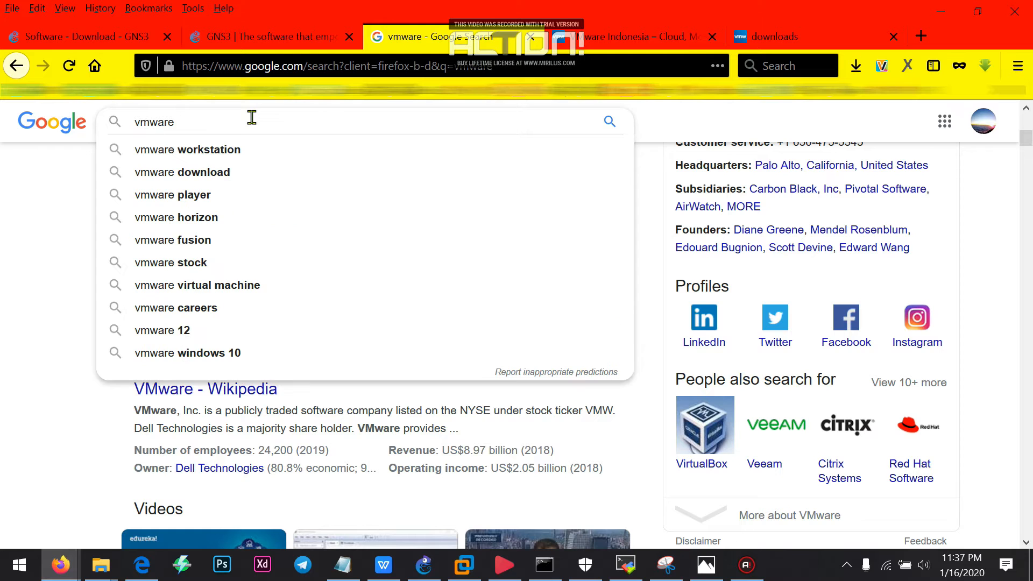
{"action": "key", "text": "Down"}
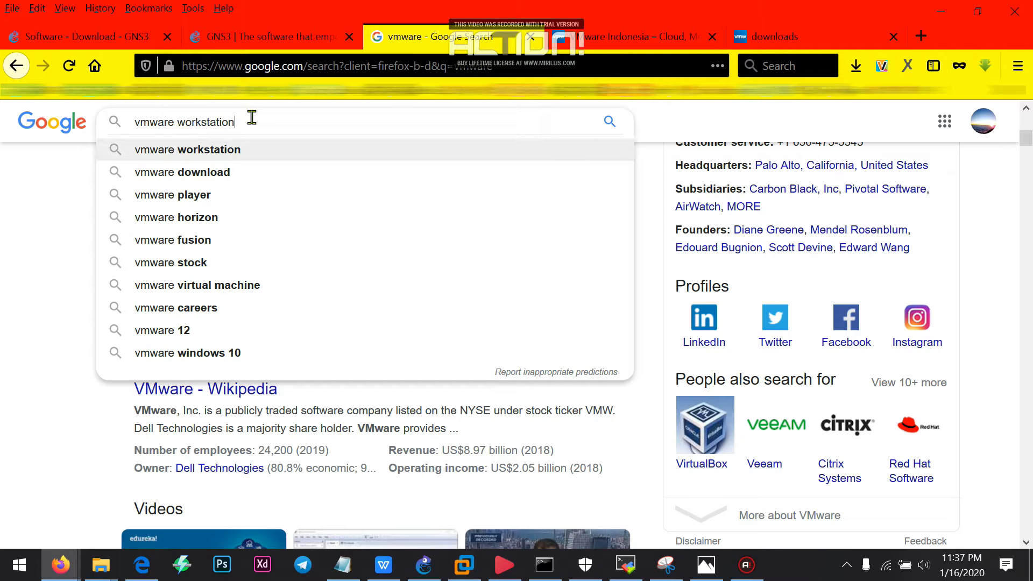
{"action": "type", "text": "download"}
{"action": "key", "text": "Return"}
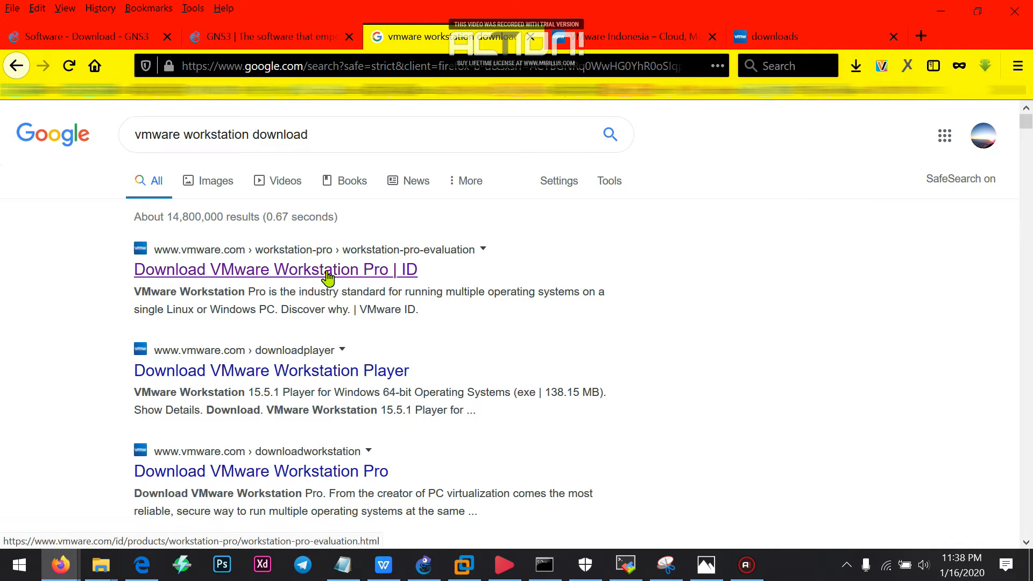
Open the VMware Workstation Pro and Workstation Player download results in separate tabs, and review the Workstation Pro page's download options
{"action": "middle_click", "coordinate": [328, 275]}
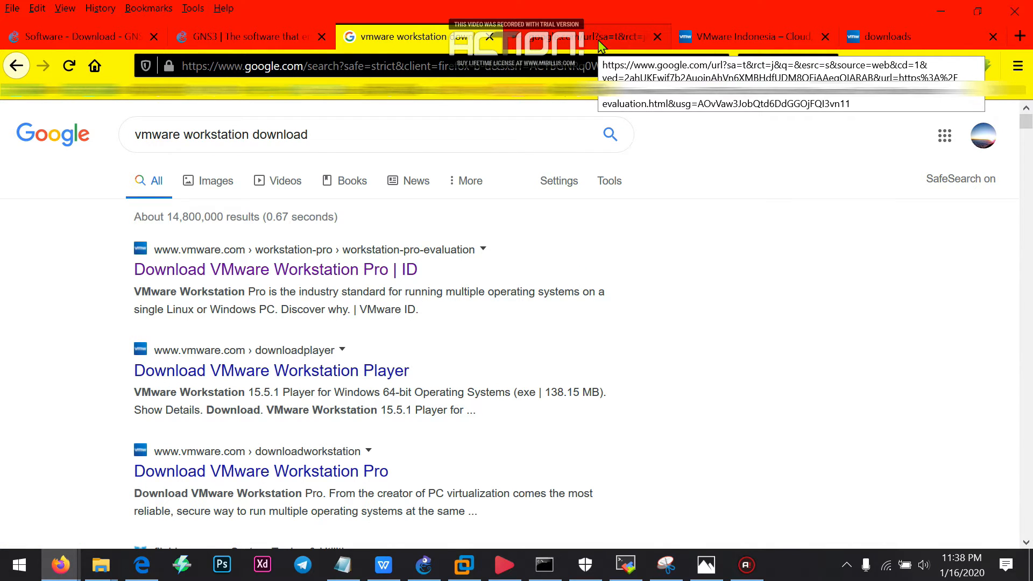
{"action": "middle_click", "coordinate": [295, 378]}
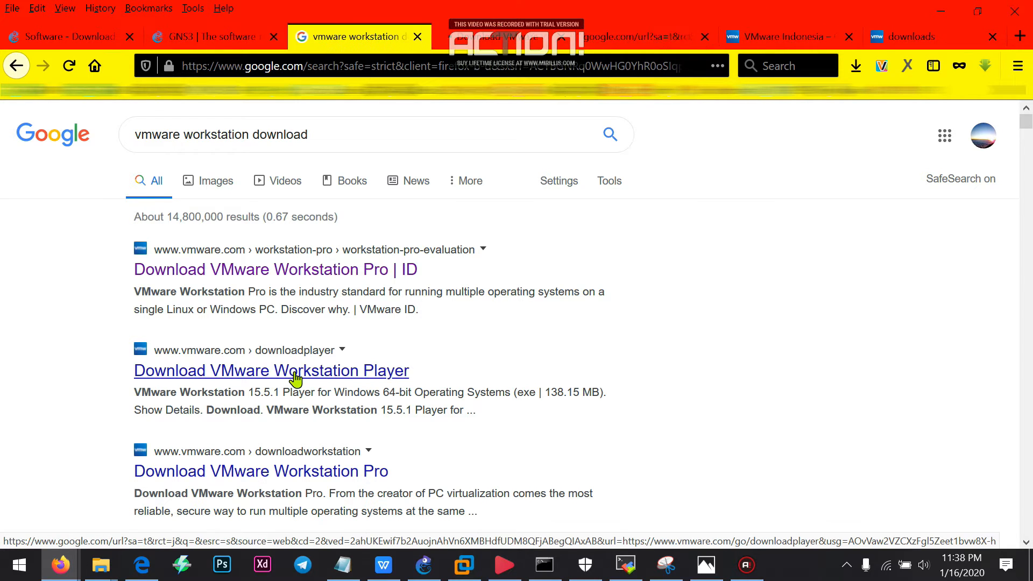
{"action": "left_click", "coordinate": [530, 33]}
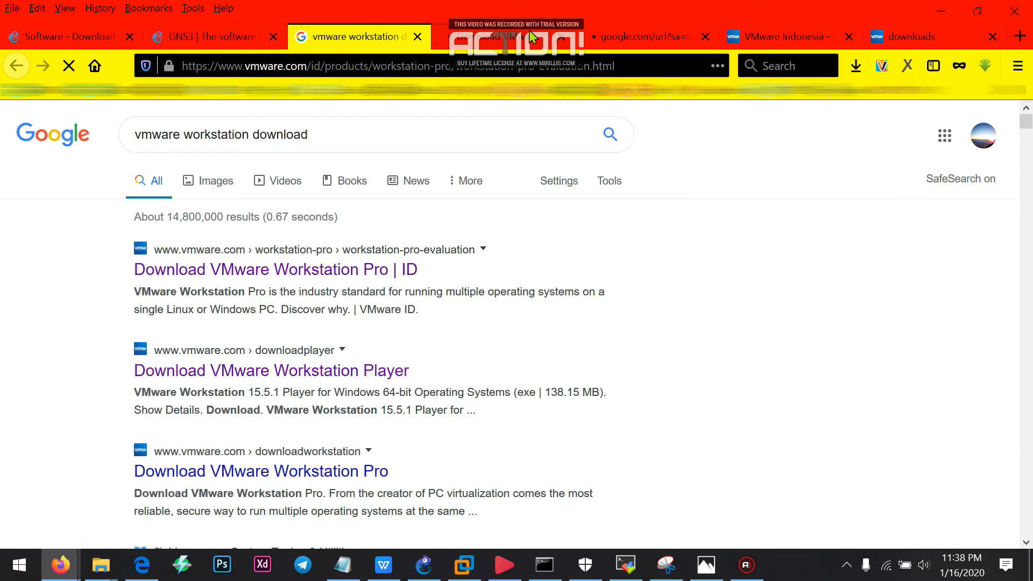
{"action": "scroll", "coordinate": [597, 280], "scroll_direction": "down", "scroll_amount": 3}
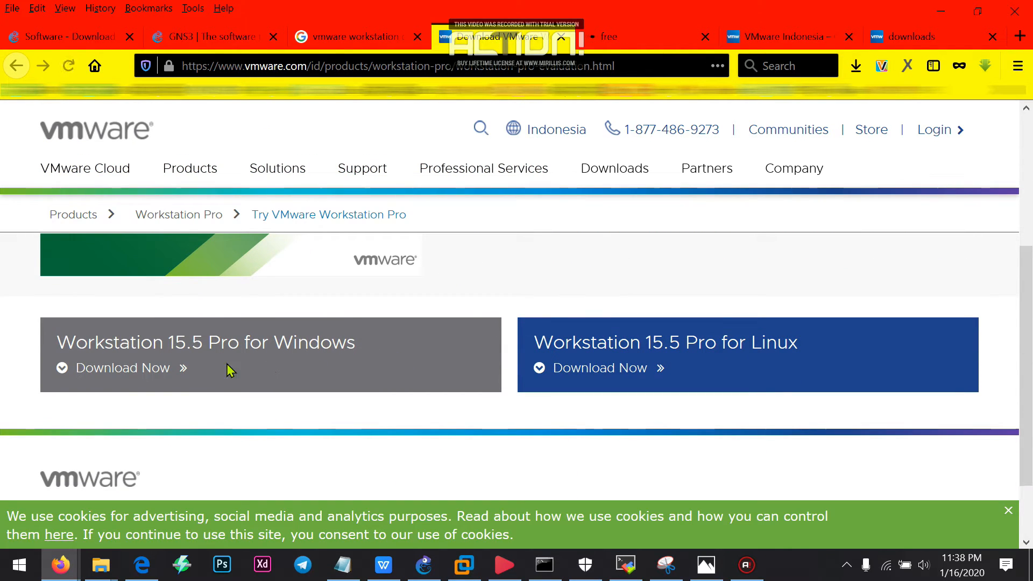
{"action": "scroll", "coordinate": [383, 295], "scroll_direction": "up", "scroll_amount": 4}
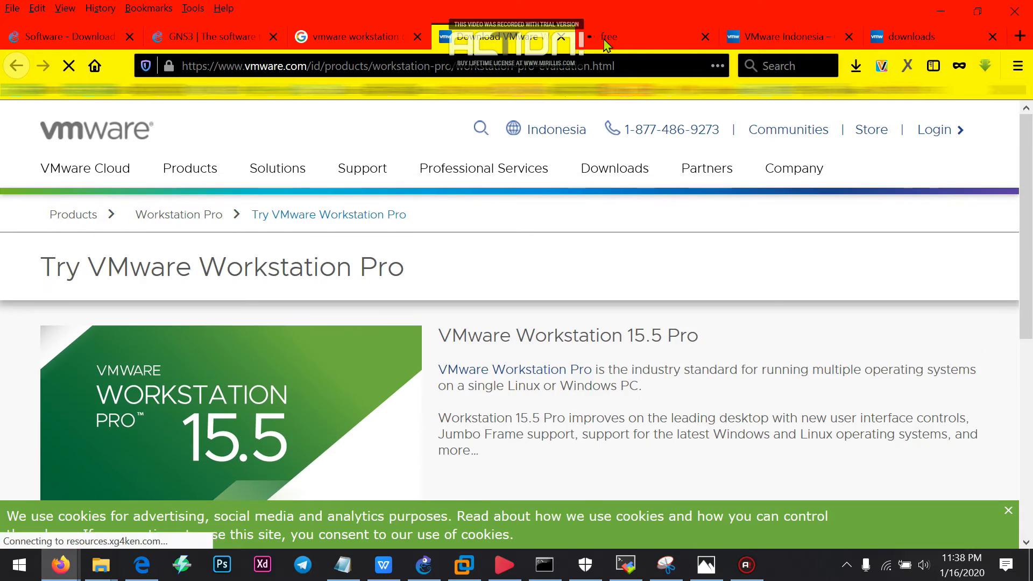
Show the desktop, point out the VMware Workstation Pro and GNS3 shortcuts, and switch to the running GNS3 window, maximized
{"action": "key", "text": "super+d"}
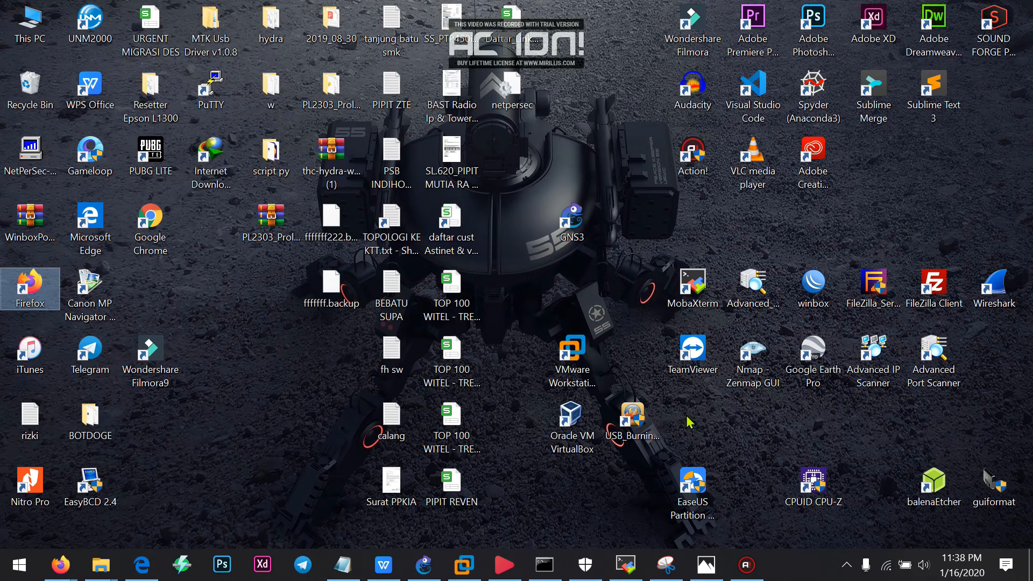
{"action": "left_click", "coordinate": [581, 371]}
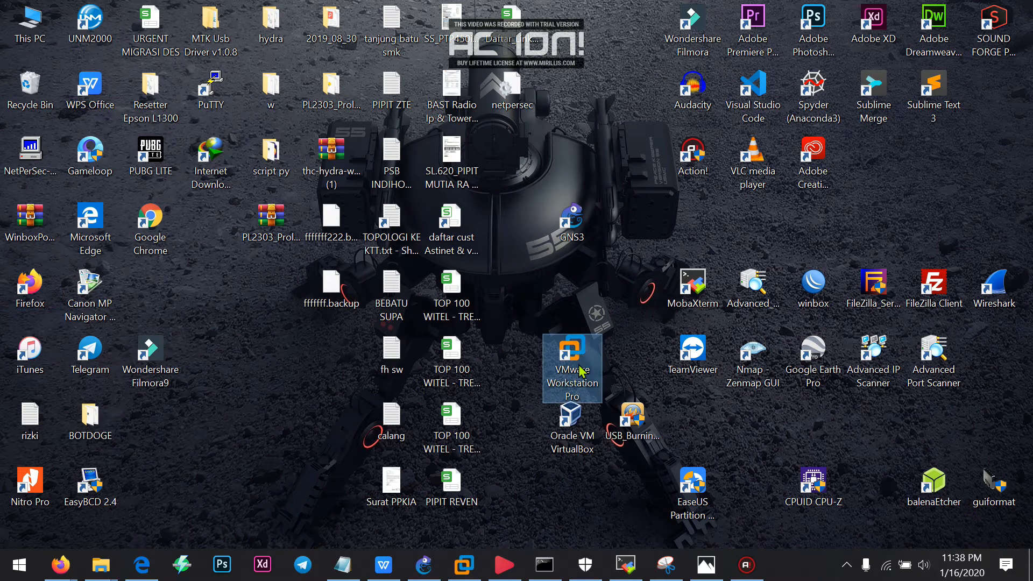
{"action": "left_click", "coordinate": [574, 218]}
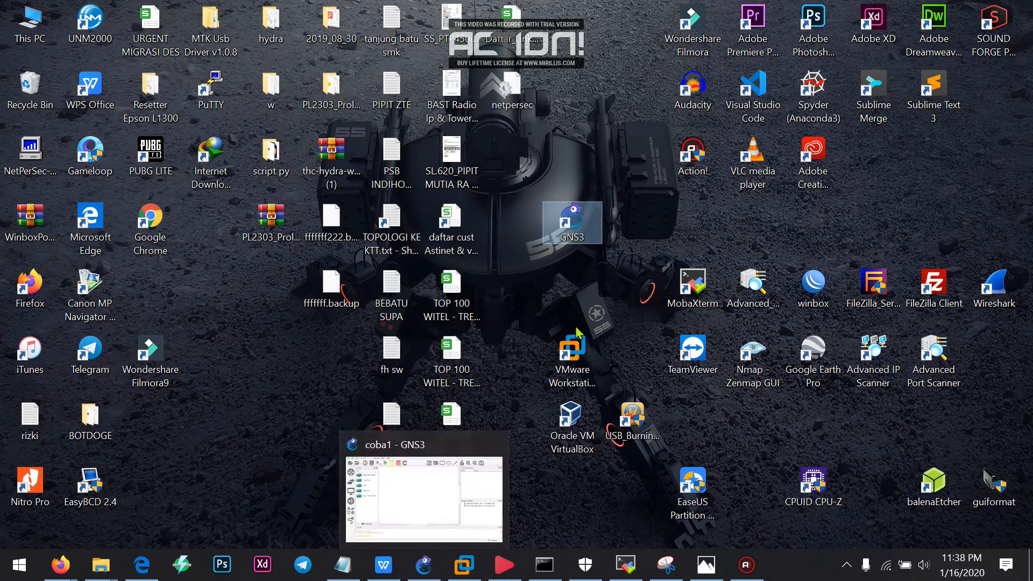
{"action": "left_click", "coordinate": [424, 574]}
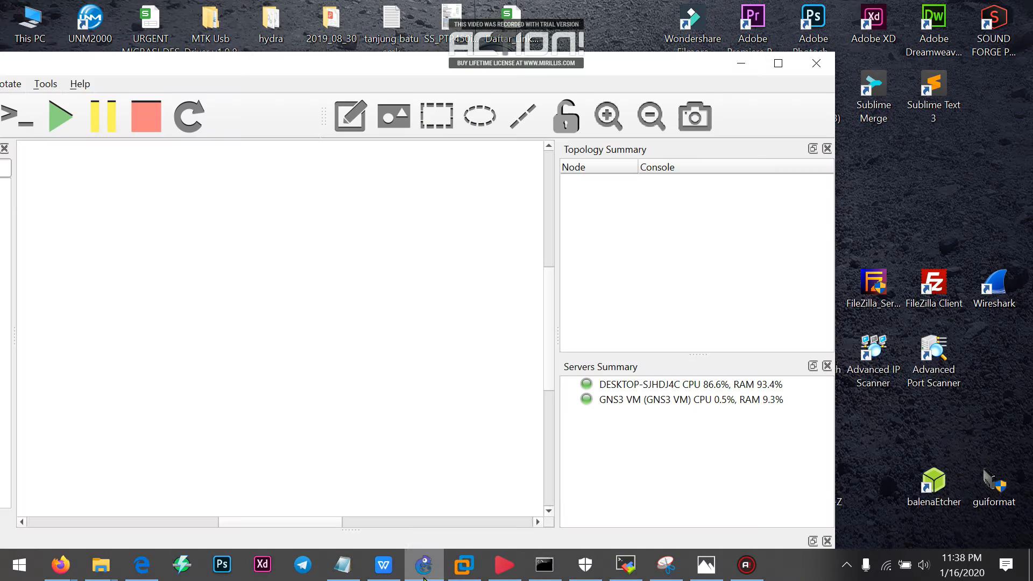
{"action": "double_click", "coordinate": [434, 58]}
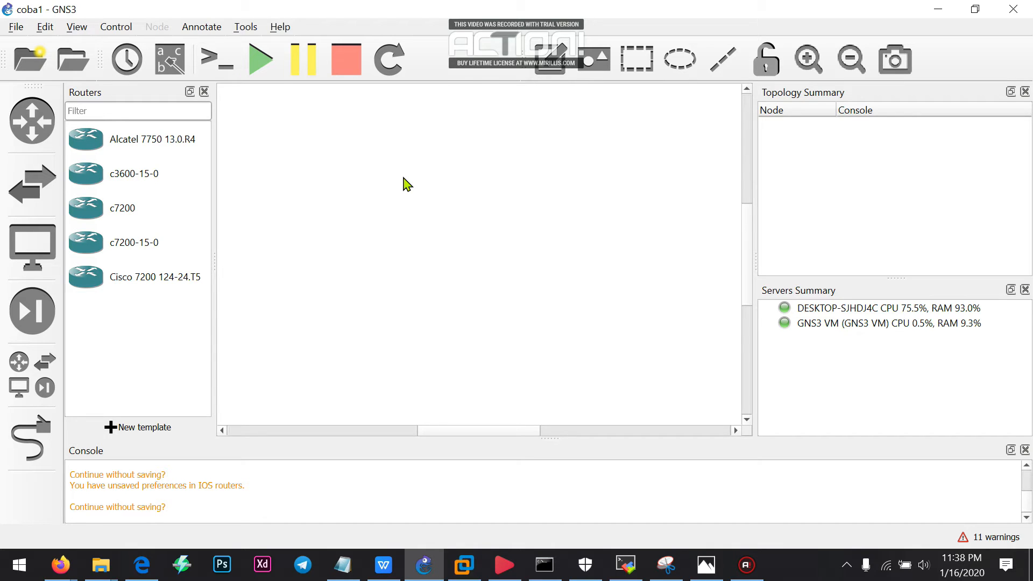
Hide the router list, then look through the file, edit and view commands, including the dock visibility options
{"action": "left_click", "coordinate": [33, 117]}
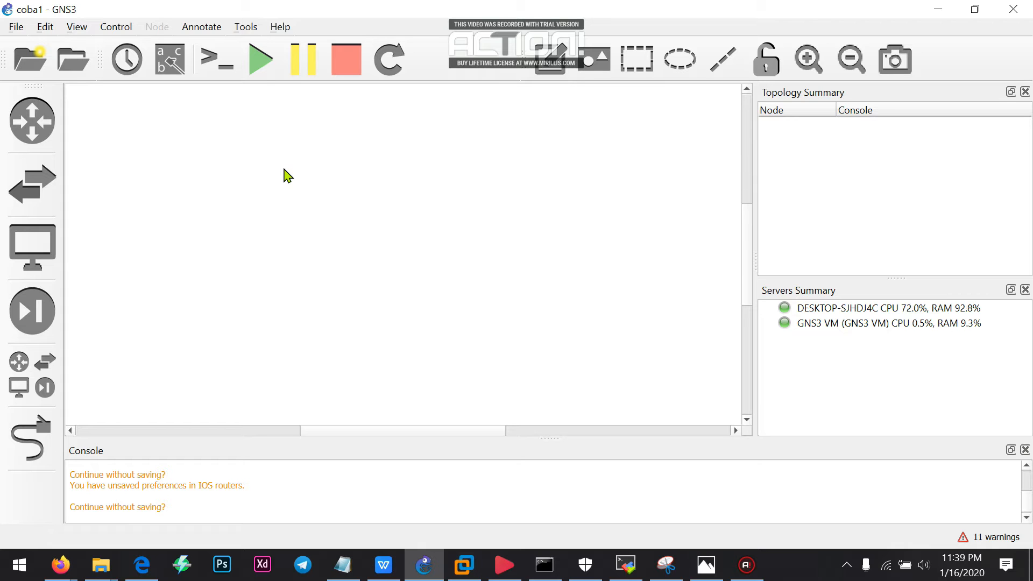
{"action": "left_click", "coordinate": [16, 30]}
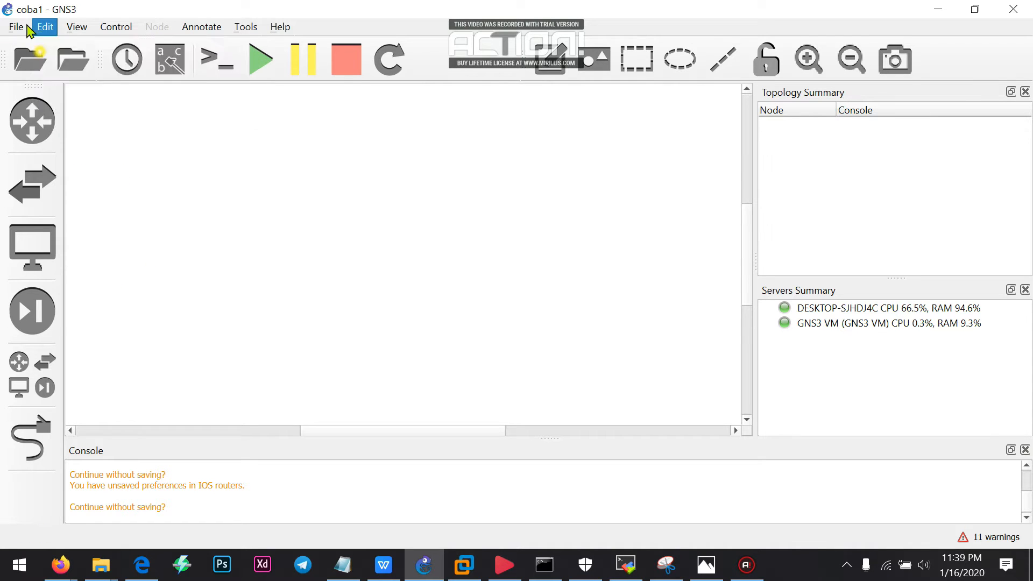
{"action": "mouse_move", "coordinate": [46, 30]}
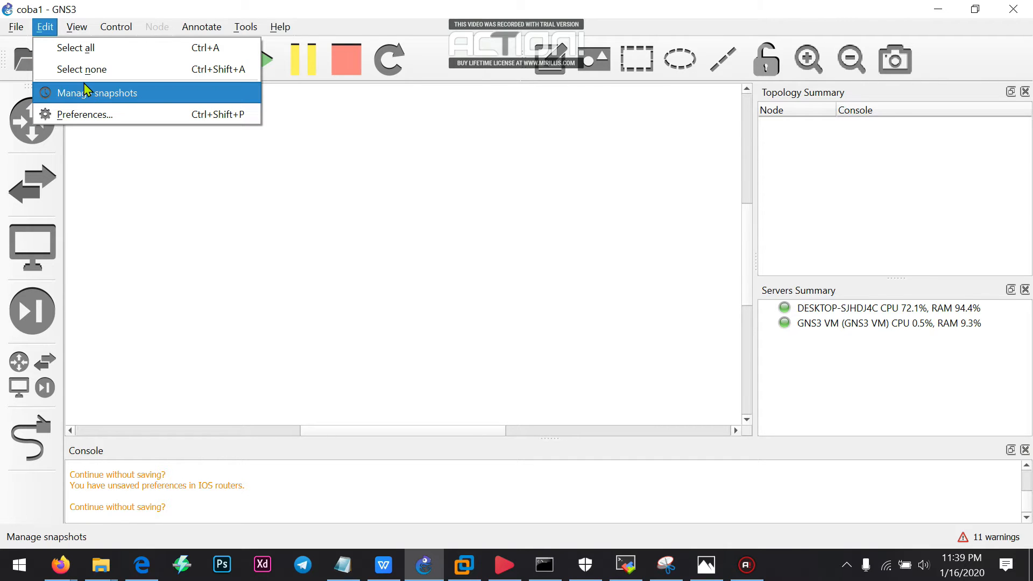
{"action": "mouse_move", "coordinate": [78, 29]}
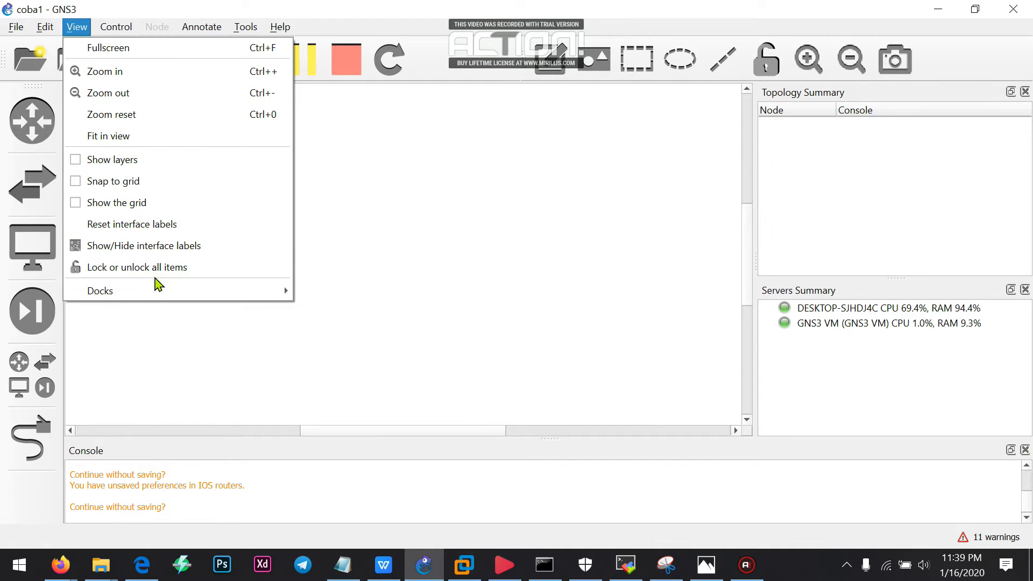
{"action": "mouse_move", "coordinate": [157, 286]}
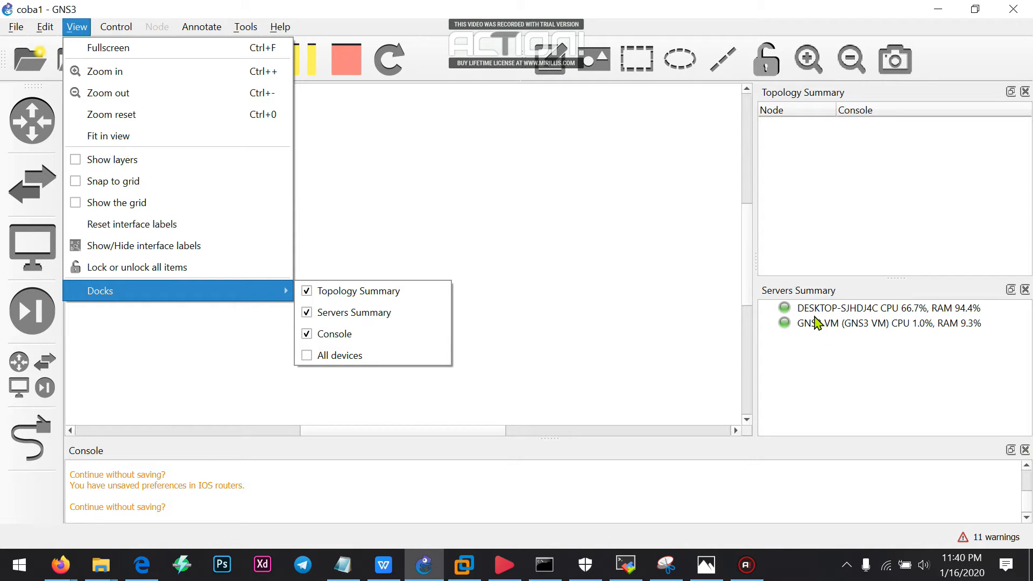
Examine the local desktop and GNS3 VM entries in the Servers Summary, comparing their status, platform and resource usage
{"action": "left_click", "coordinate": [834, 312]}
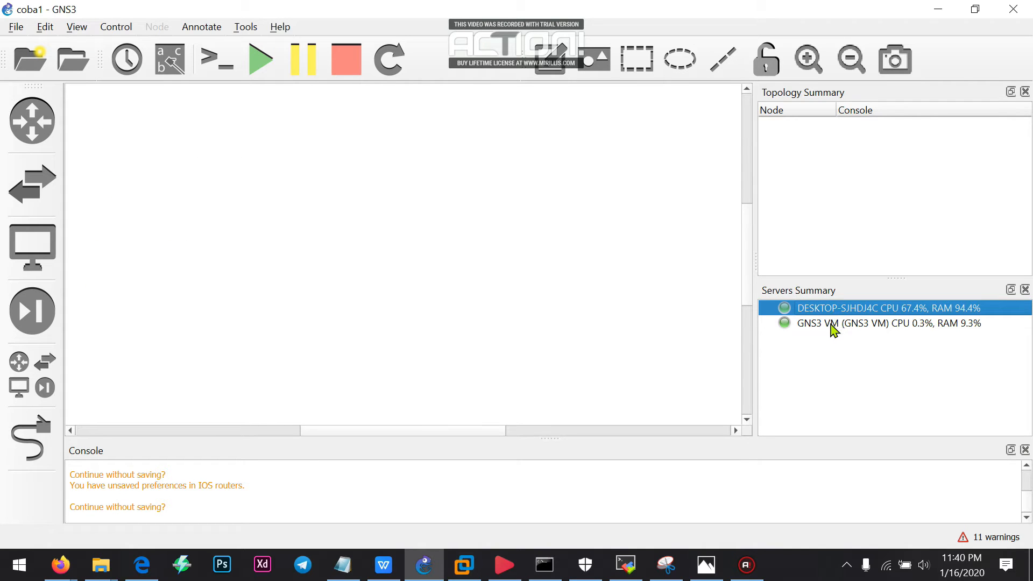
{"action": "left_click", "coordinate": [831, 325]}
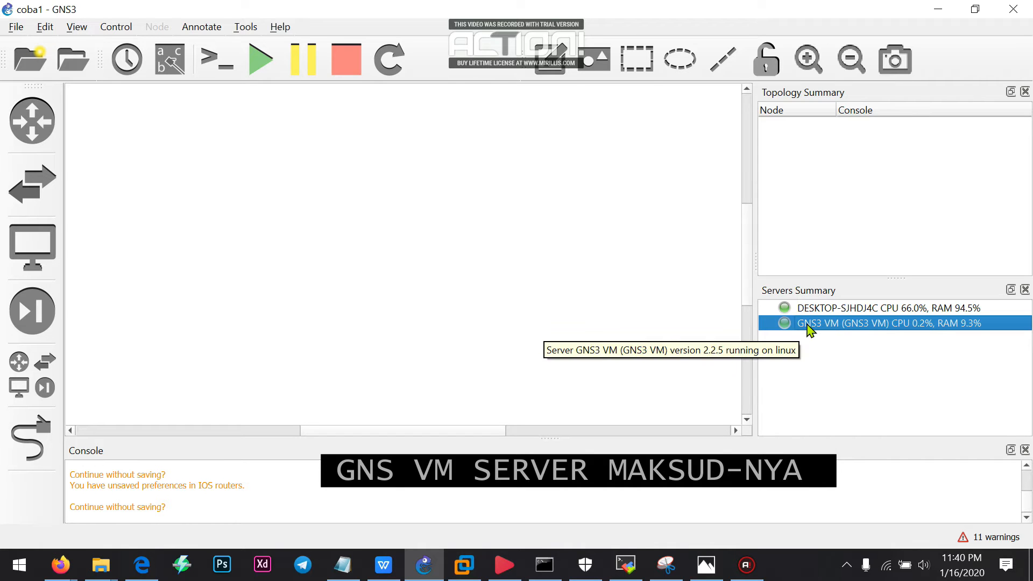
{"action": "left_click", "coordinate": [832, 310]}
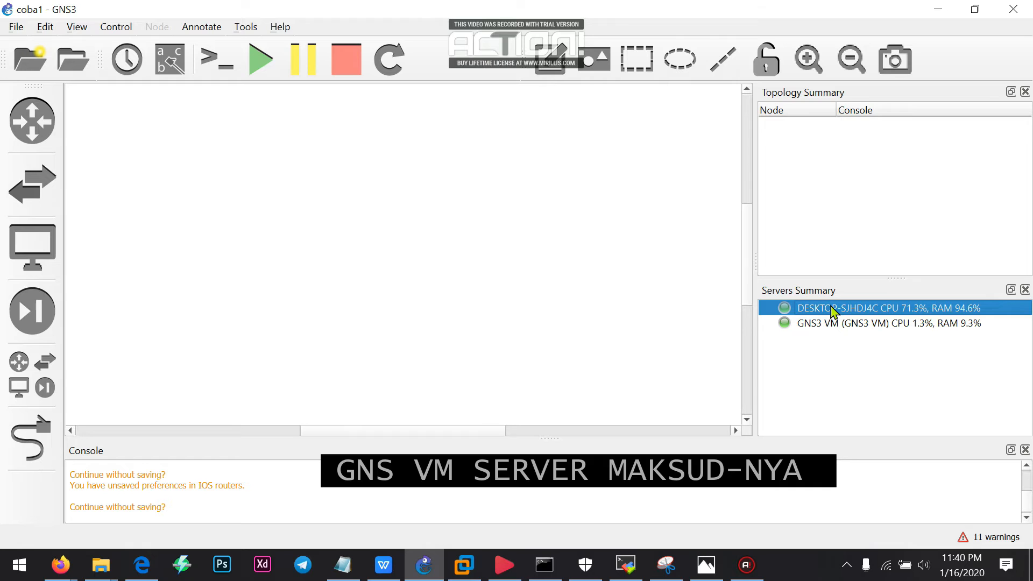
{"action": "left_click", "coordinate": [815, 327]}
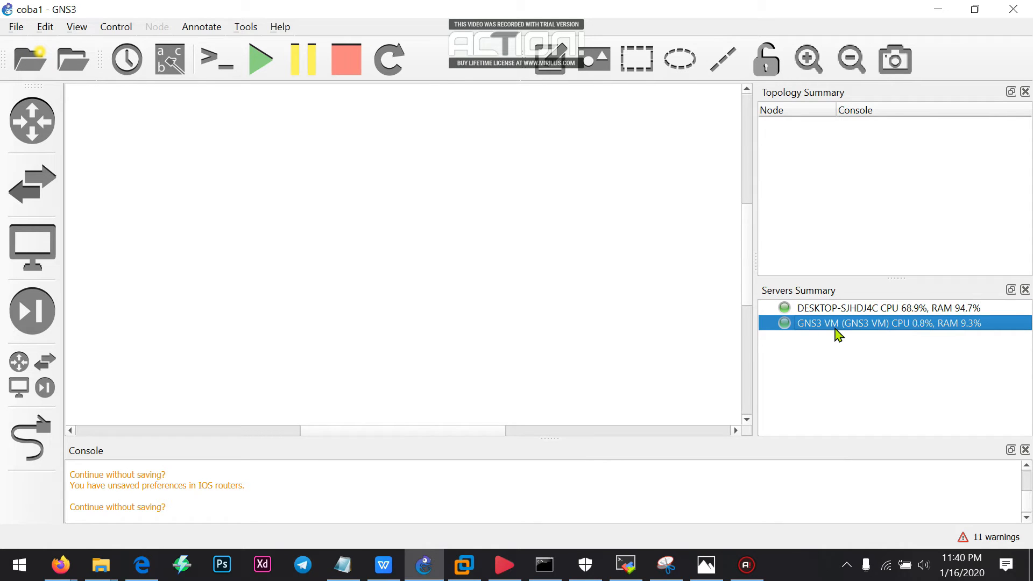
{"action": "left_click", "coordinate": [882, 311]}
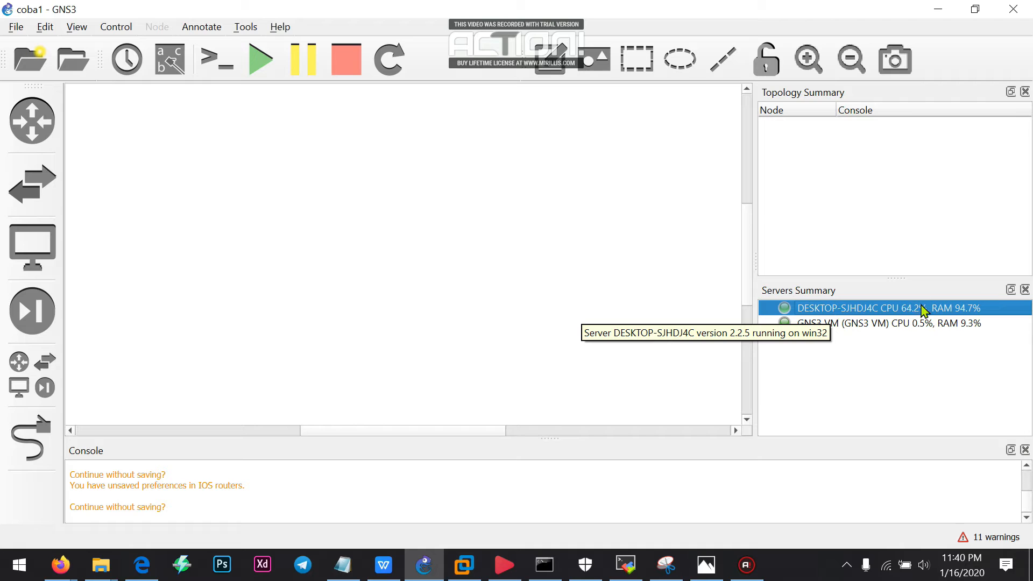
{"action": "left_click", "coordinate": [934, 321]}
{"action": "left_click", "coordinate": [928, 311]}
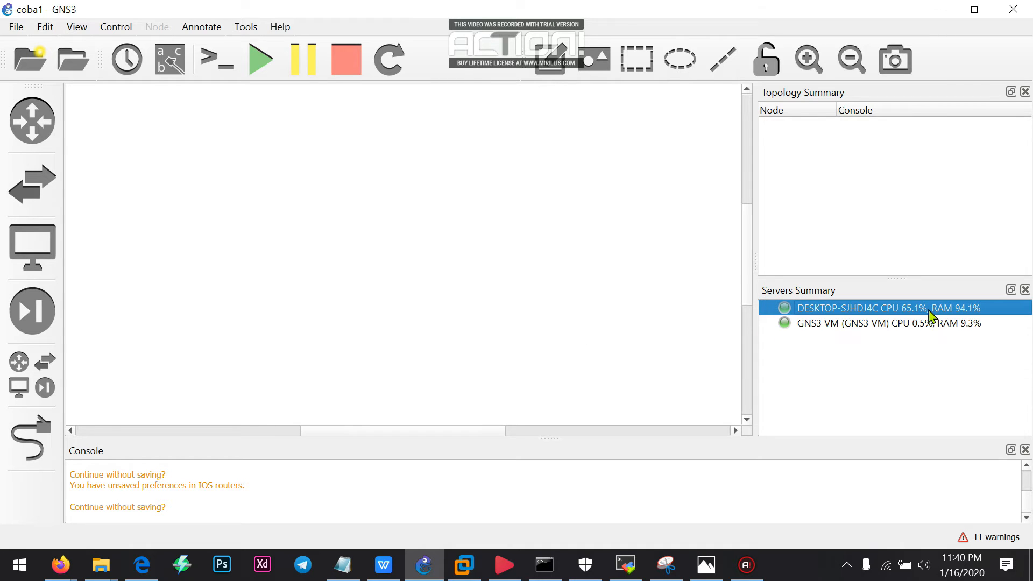
{"action": "left_click", "coordinate": [873, 321]}
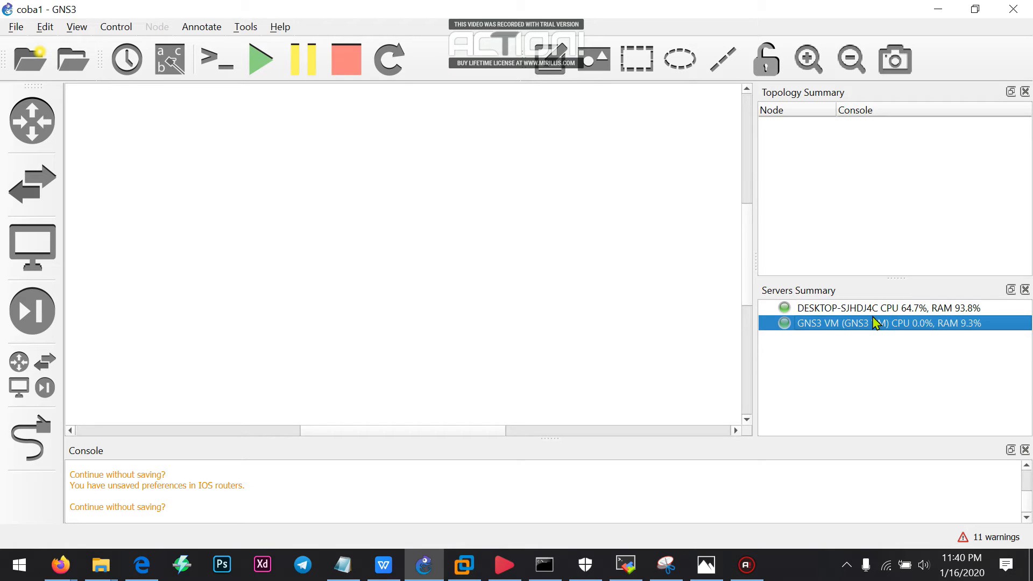
Browse the device lists from routers and switches to all devices, including the VPCS and COMPUTER entries
{"action": "left_click", "coordinate": [48, 125]}
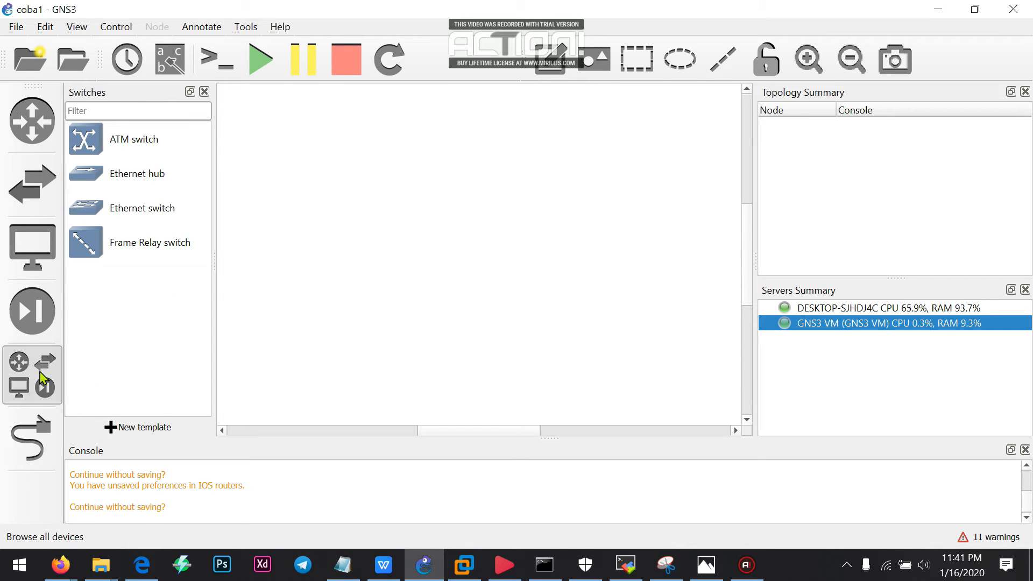
{"action": "left_click", "coordinate": [40, 373]}
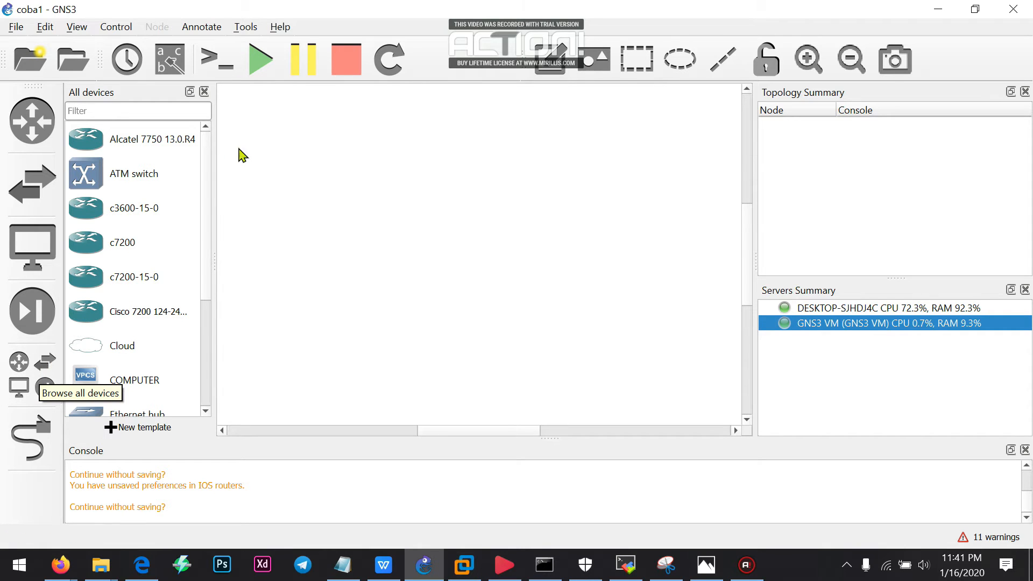
{"action": "scroll", "coordinate": [207, 328], "scroll_direction": "down", "scroll_amount": 1}
{"action": "scroll", "coordinate": [208, 332], "scroll_direction": "down", "scroll_amount": 1}
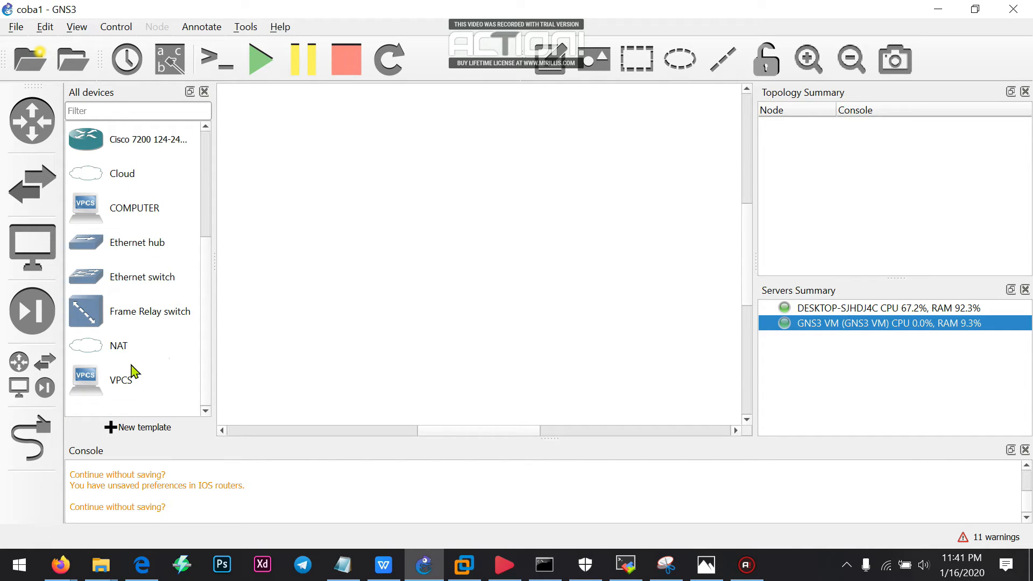
{"action": "left_click", "coordinate": [122, 385]}
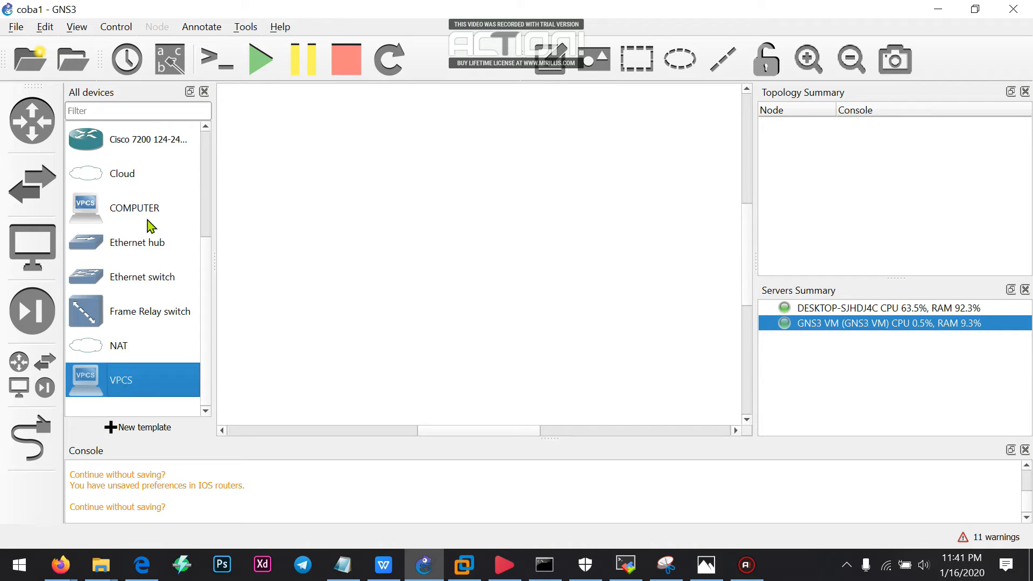
{"action": "left_click", "coordinate": [150, 221]}
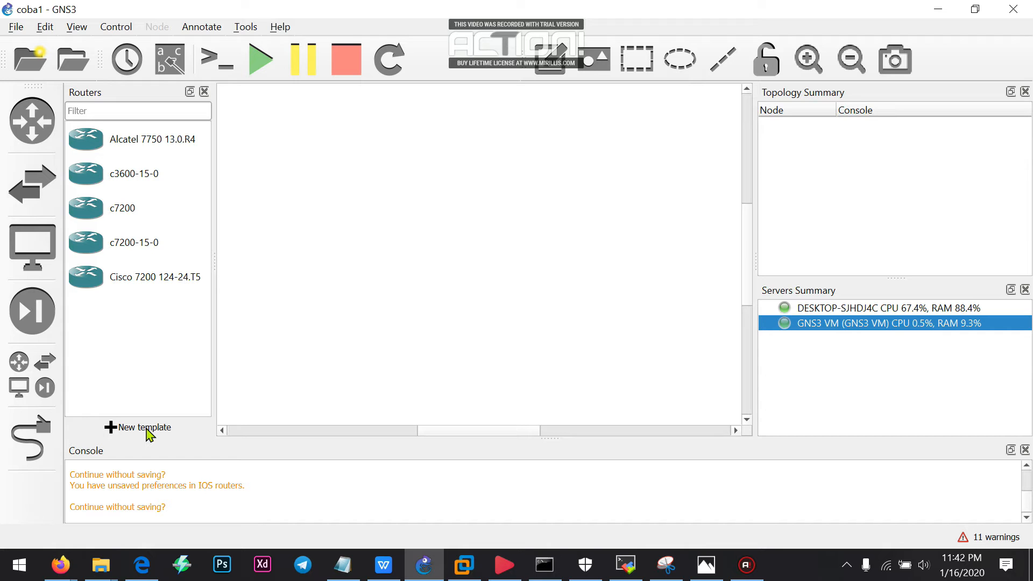
Start a new device template, review the creation methods, and select importing an appliance file (.gns3a extension)
{"action": "left_click", "coordinate": [146, 427]}
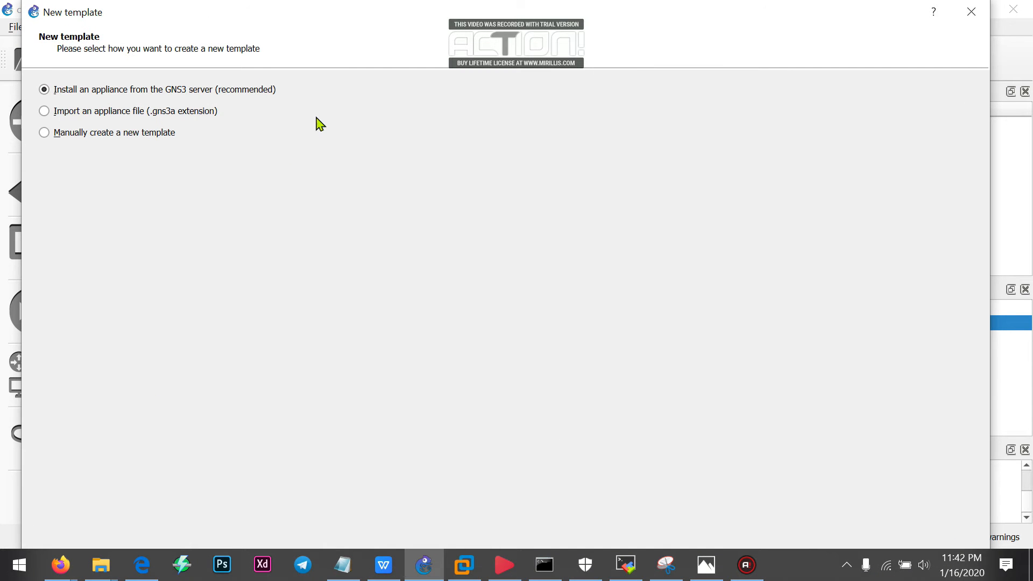
{"action": "left_click_drag", "start_coordinate": [406, 5], "coordinate": [437, 27]}
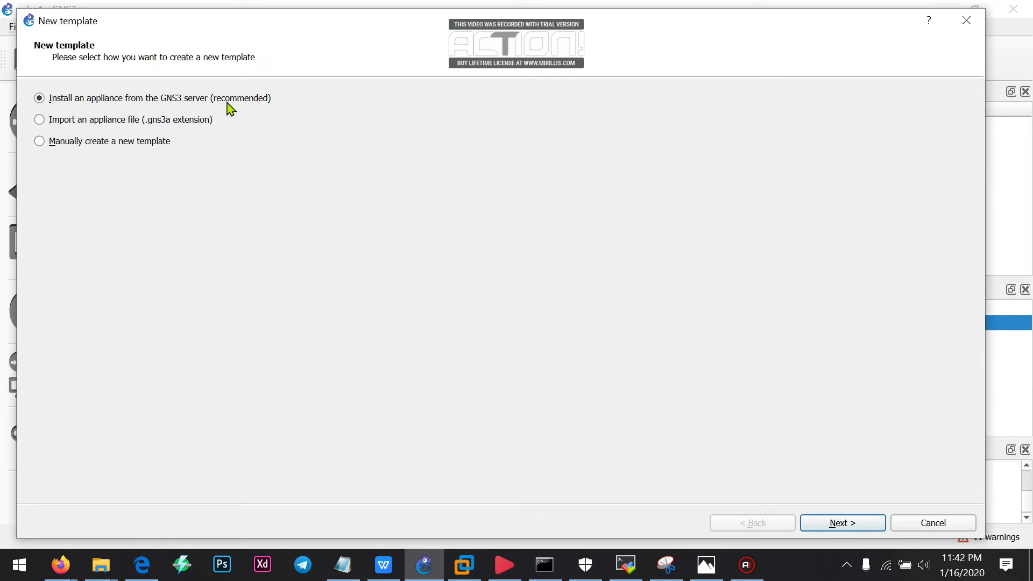
{"action": "left_click_drag", "start_coordinate": [391, 25], "coordinate": [446, 25]}
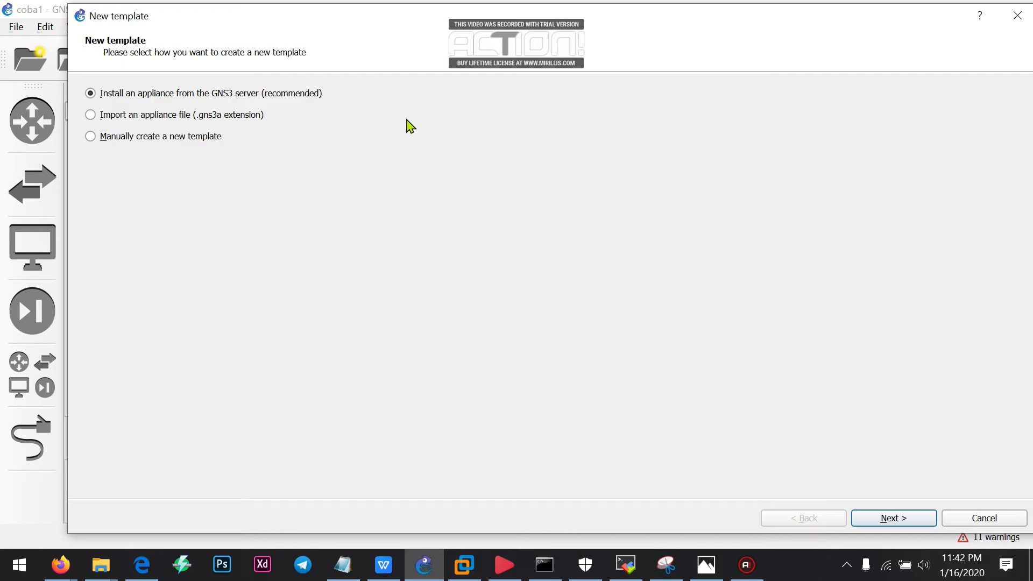
{"action": "left_click", "coordinate": [165, 137]}
{"action": "left_click_drag", "start_coordinate": [319, 11], "coordinate": [314, 0]}
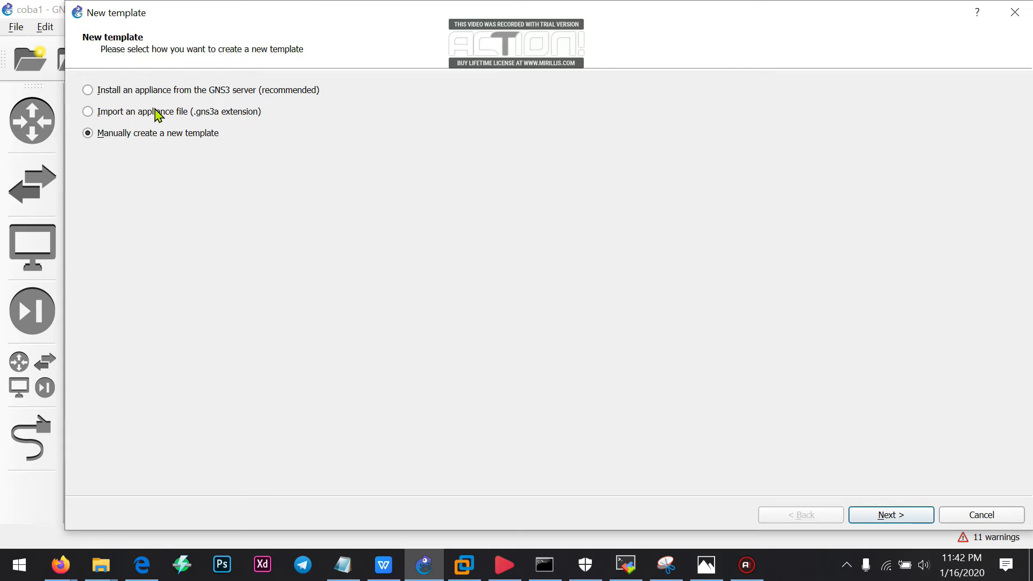
{"action": "left_click", "coordinate": [178, 120]}
Switch to Firefox and open the appliances section of the GNS3 marketplace on gns3.com
{"action": "left_click", "coordinate": [68, 572]}
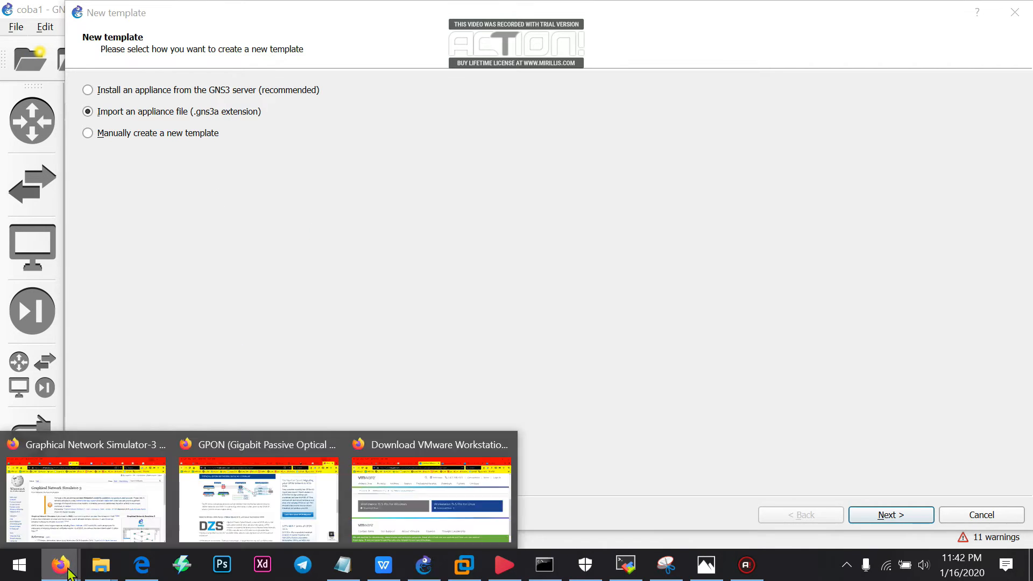
{"action": "left_click", "coordinate": [337, 467]}
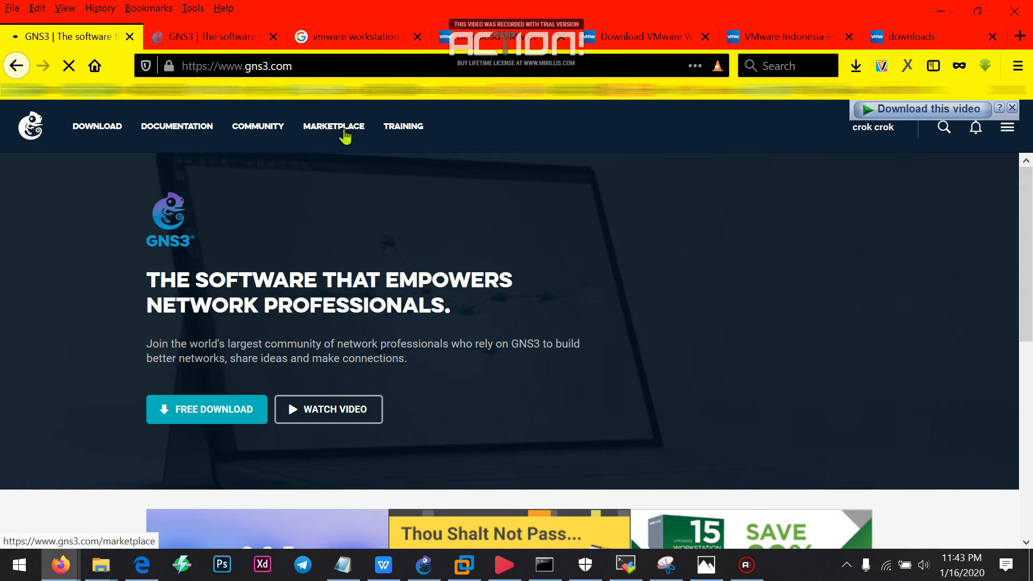
{"action": "left_click", "coordinate": [343, 130]}
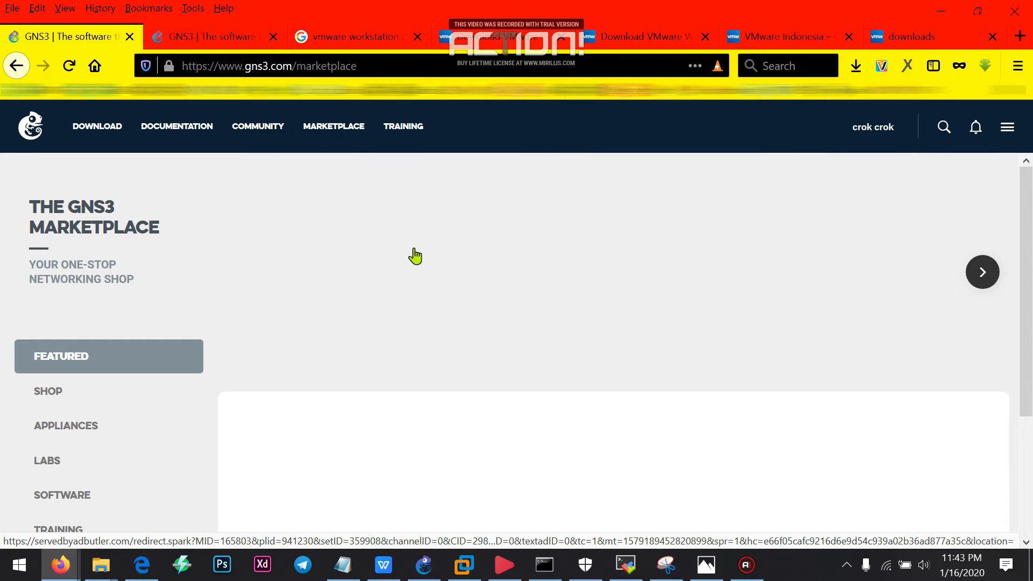
{"action": "scroll", "coordinate": [244, 321], "scroll_direction": "down", "scroll_amount": 5}
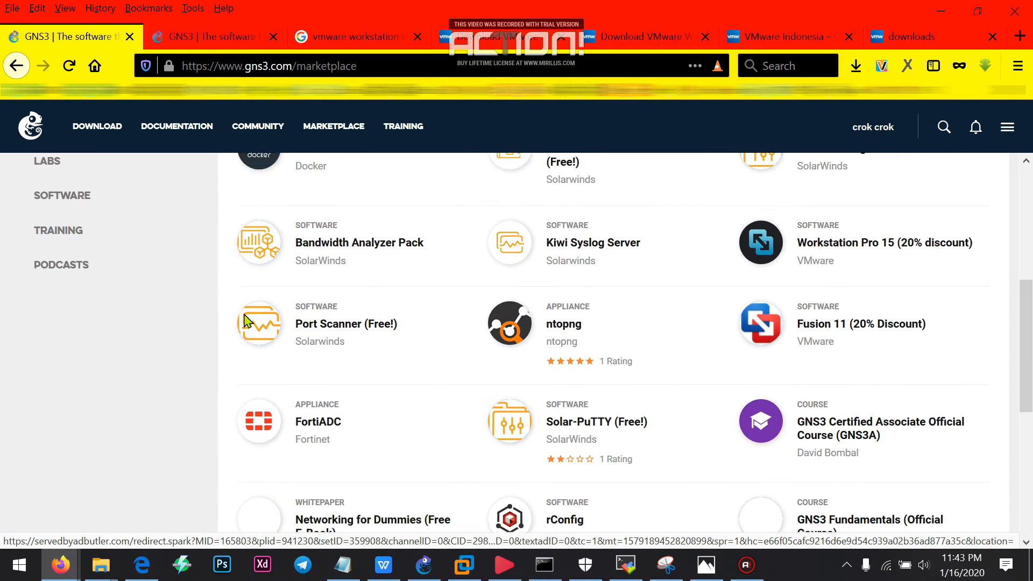
{"action": "scroll", "coordinate": [245, 322], "scroll_direction": "up", "scroll_amount": 3}
{"action": "left_click", "coordinate": [98, 295]}
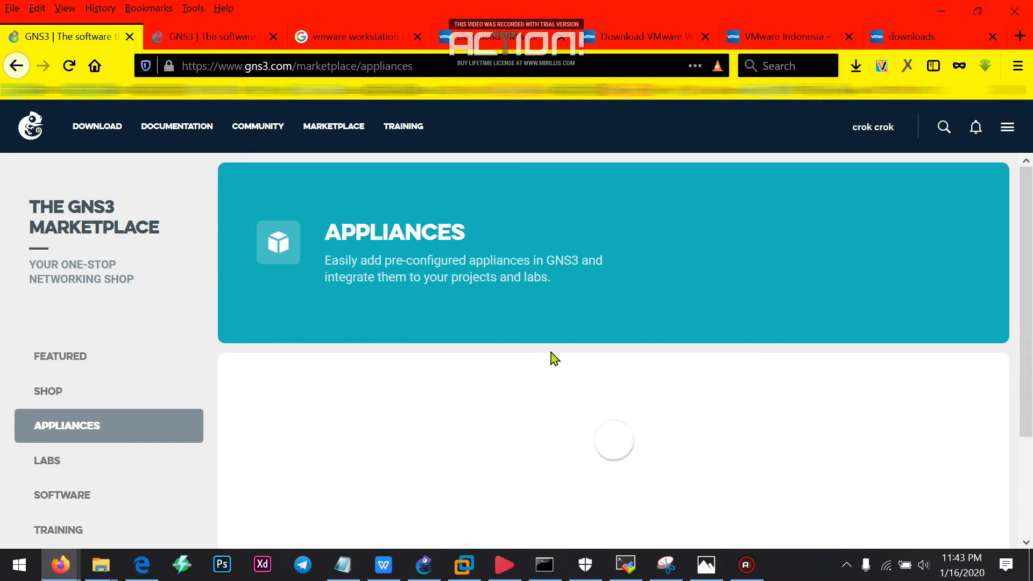
Look through the marketplace's appliance catalogue for the devices that can be added to GNS3, including the Cisco and Alcatel appliances
{"action": "key", "text": "alt+Tab"}
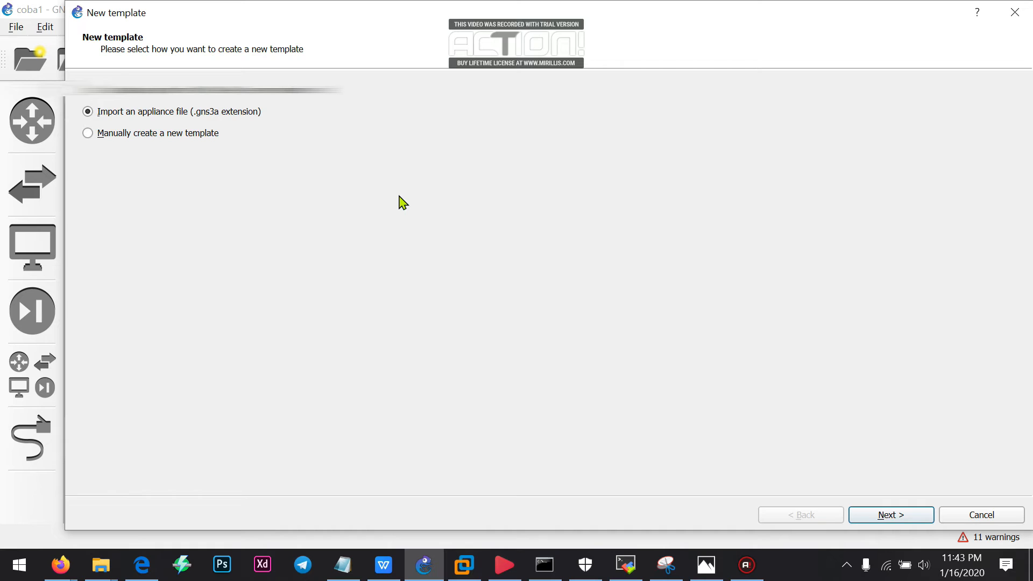
{"action": "key", "text": "alt+Tab"}
{"action": "scroll", "coordinate": [596, 338], "scroll_direction": "down", "scroll_amount": 2}
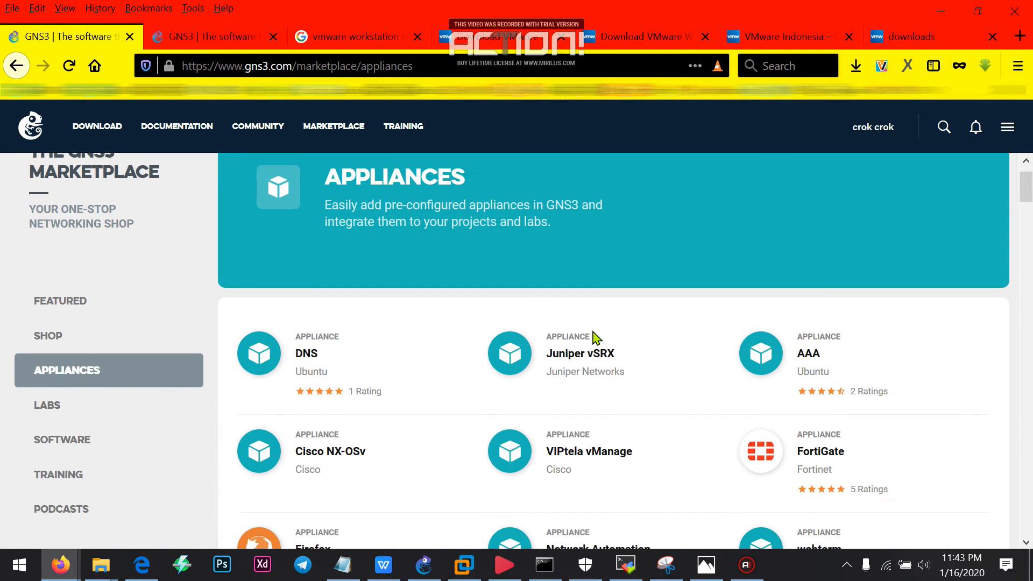
{"action": "scroll", "coordinate": [595, 338], "scroll_direction": "down", "scroll_amount": 5}
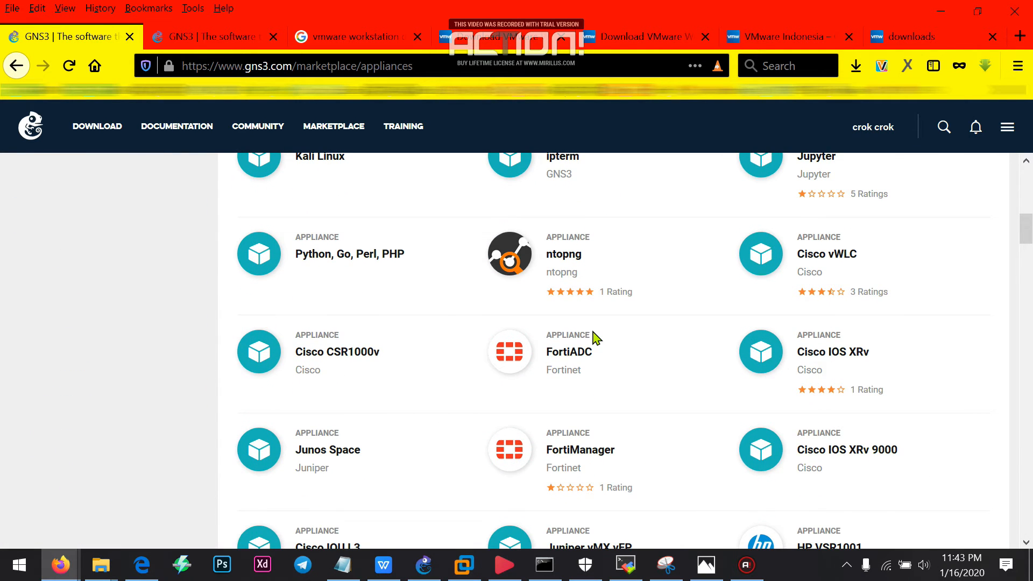
{"action": "scroll", "coordinate": [595, 338], "scroll_direction": "down", "scroll_amount": 10}
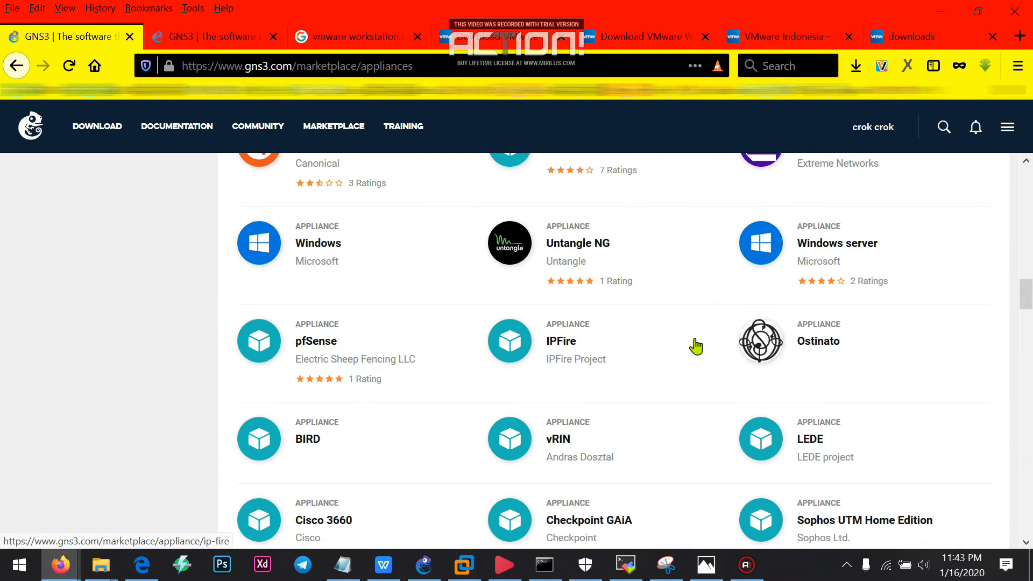
{"action": "scroll", "coordinate": [694, 346], "scroll_direction": "down", "scroll_amount": 3}
{"action": "scroll", "coordinate": [696, 347], "scroll_direction": "down", "scroll_amount": 2}
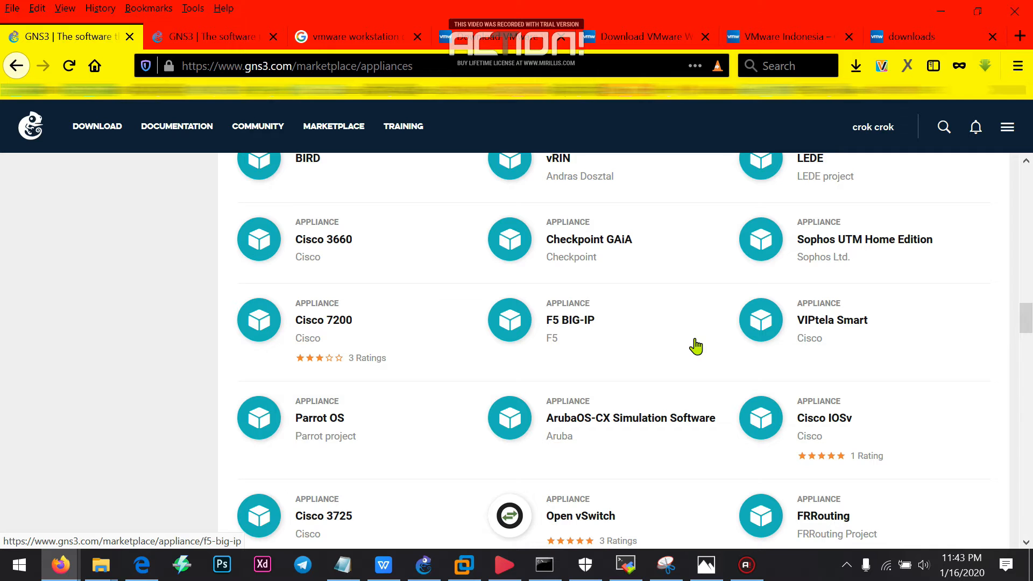
{"action": "scroll", "coordinate": [695, 347], "scroll_direction": "down", "scroll_amount": 12}
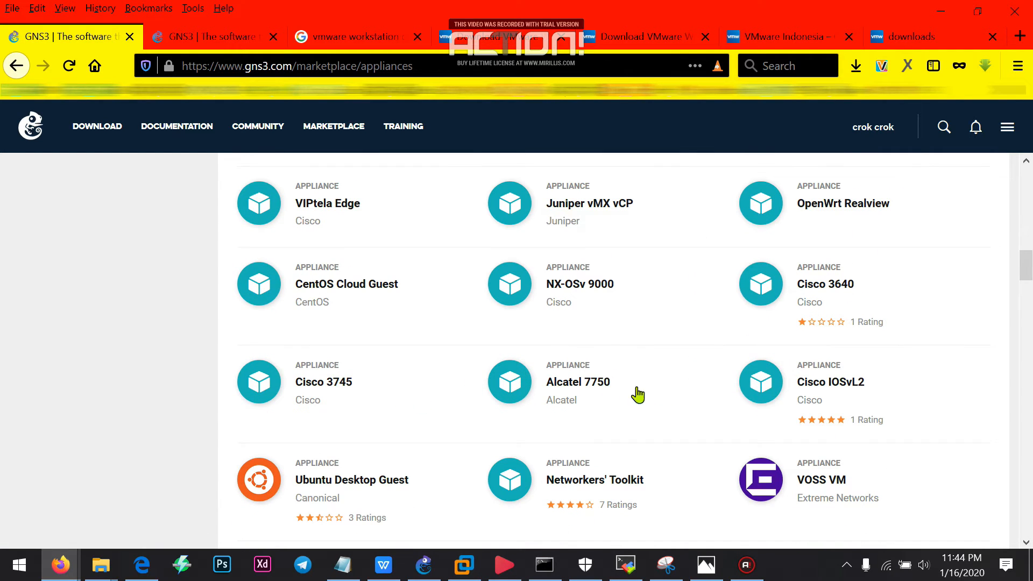
{"action": "scroll", "coordinate": [732, 388], "scroll_direction": "up", "scroll_amount": 4}
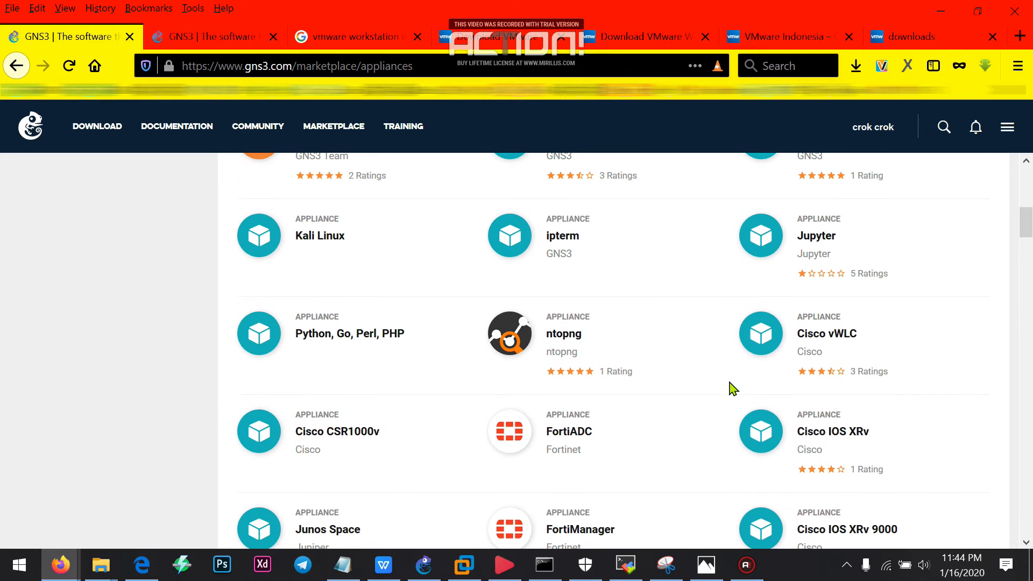
{"action": "scroll", "coordinate": [733, 388], "scroll_direction": "up", "scroll_amount": 5}
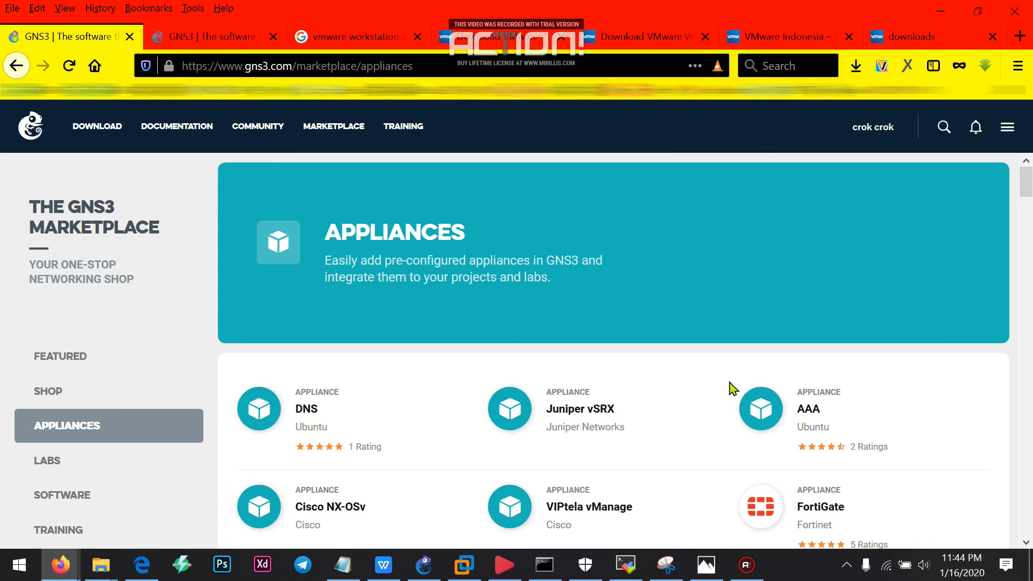
Switch back to GNS3 and continue the template wizard with the option to manually create a new template
{"action": "key", "text": "alt+Tab"}
{"action": "left_click", "coordinate": [179, 139]}
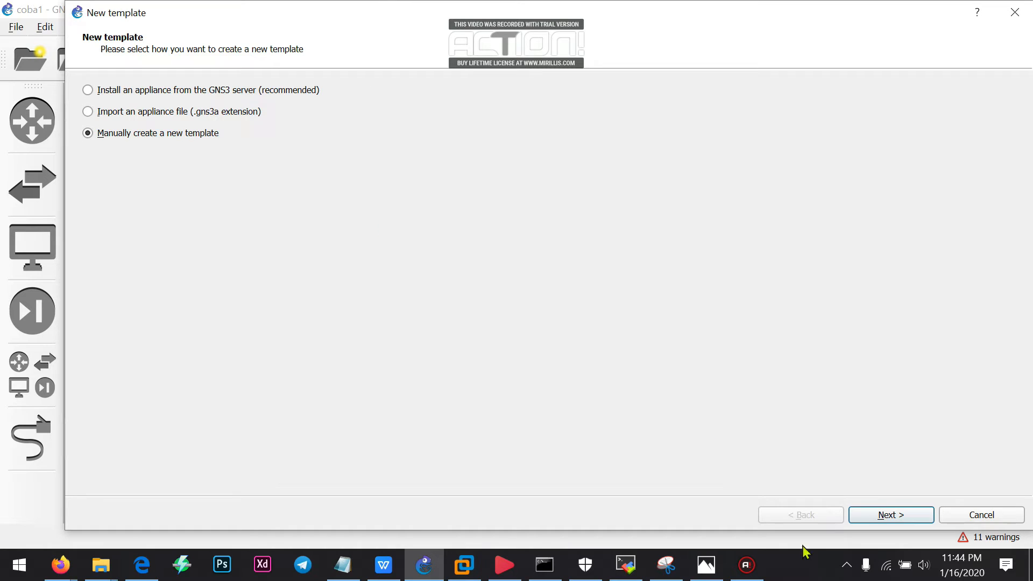
{"action": "left_click", "coordinate": [180, 134]}
{"action": "left_click", "coordinate": [182, 94]}
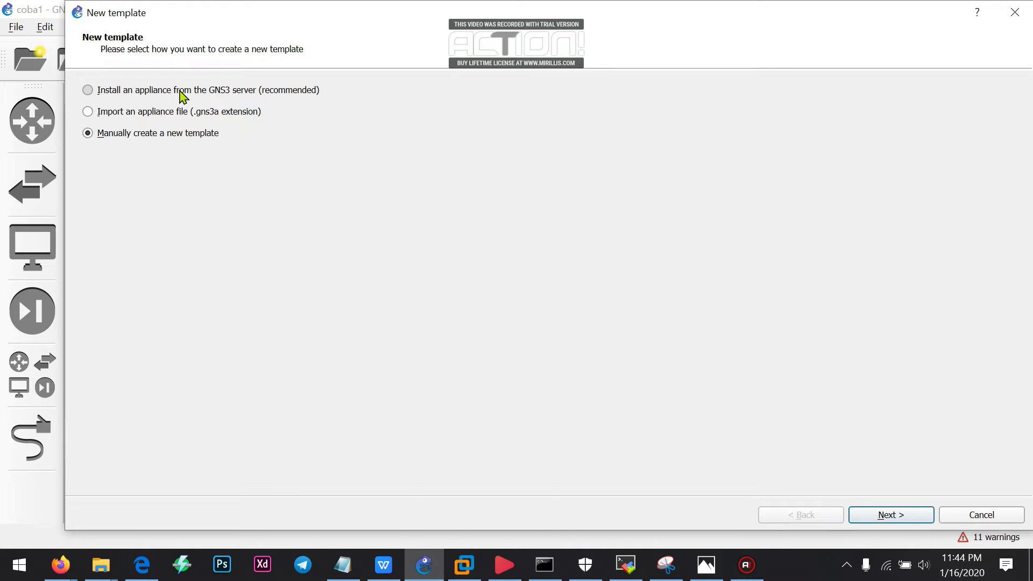
{"action": "left_click", "coordinate": [164, 137]}
{"action": "left_click", "coordinate": [887, 516]}
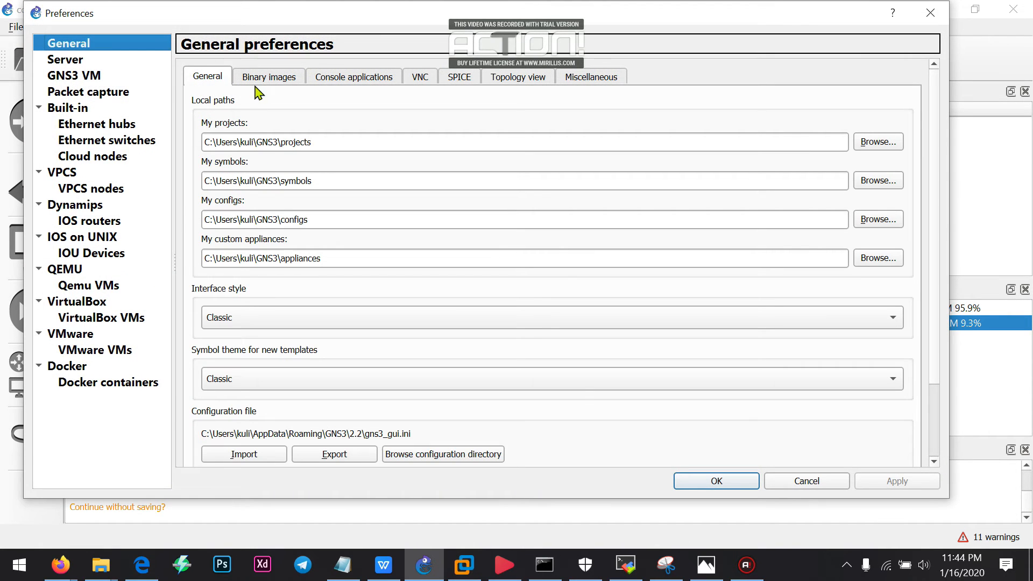
Close the preferences opened by the template wizard and reopen them from the main GNS3 window
{"action": "left_click_drag", "start_coordinate": [312, 27], "coordinate": [345, 36]}
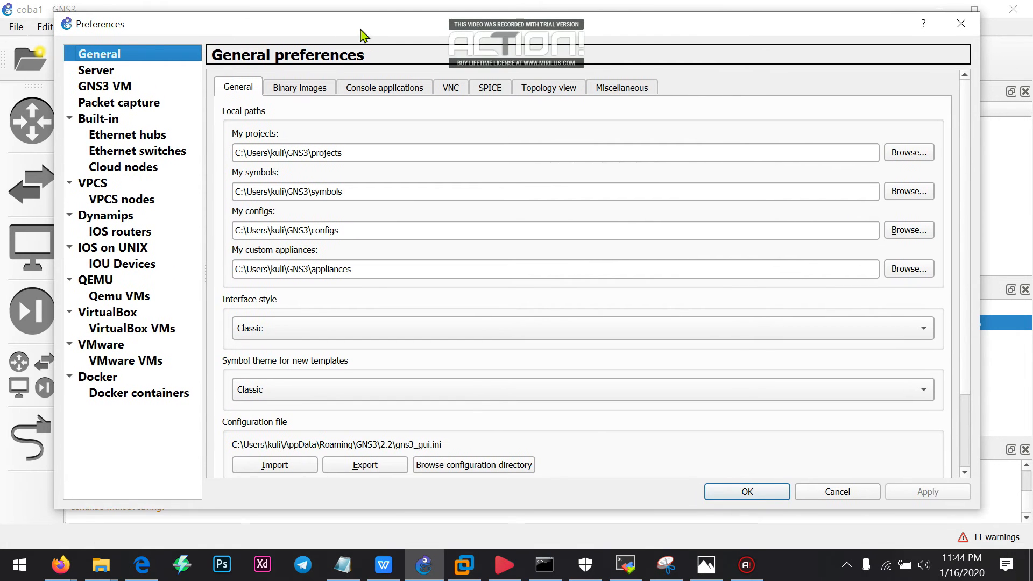
{"action": "left_click_drag", "start_coordinate": [831, 32], "coordinate": [753, 53]}
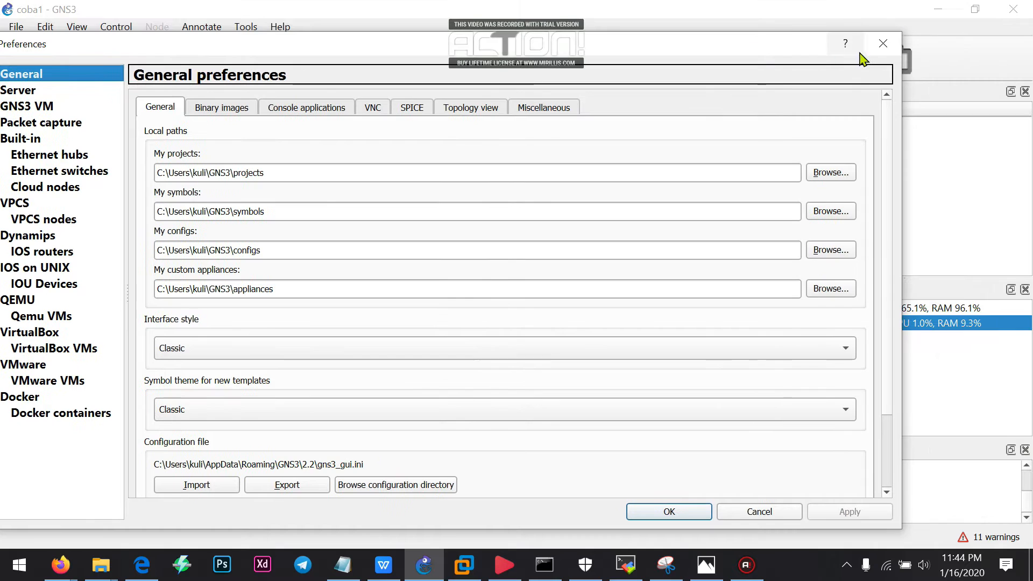
{"action": "left_click", "coordinate": [883, 44]}
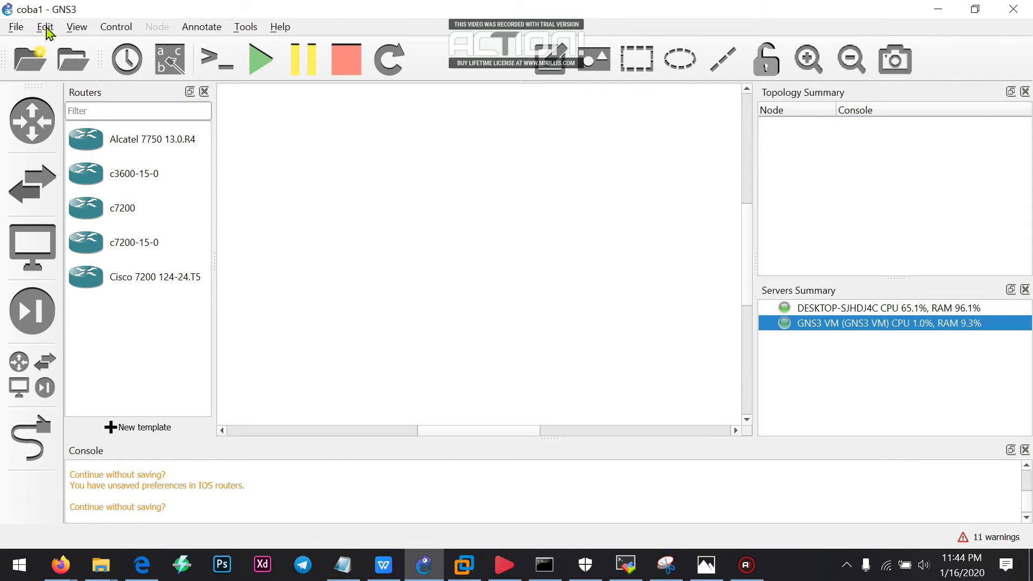
{"action": "left_click", "coordinate": [45, 26]}
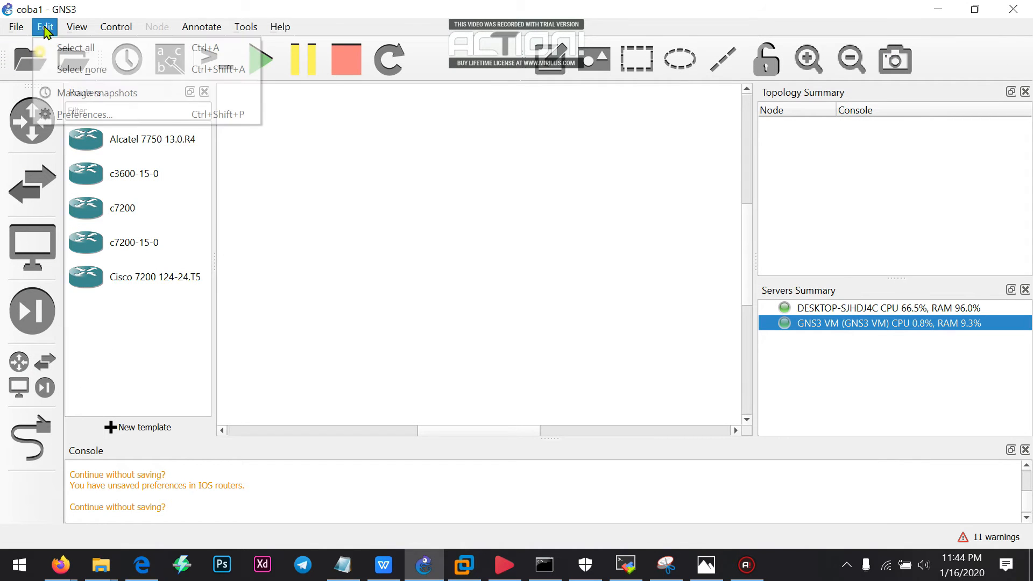
{"action": "left_click", "coordinate": [97, 112]}
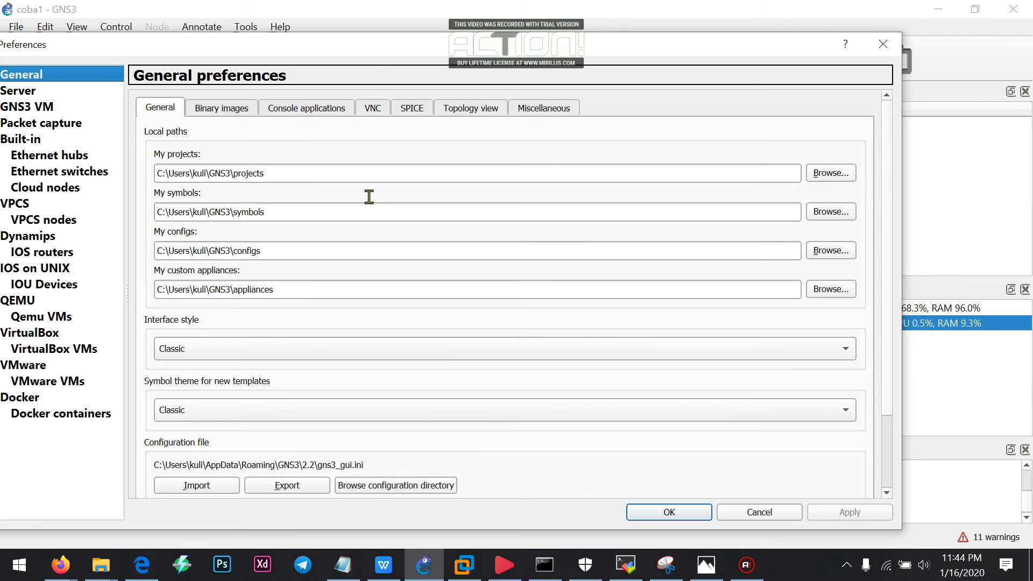
{"action": "left_click_drag", "start_coordinate": [369, 53], "coordinate": [503, 36]}
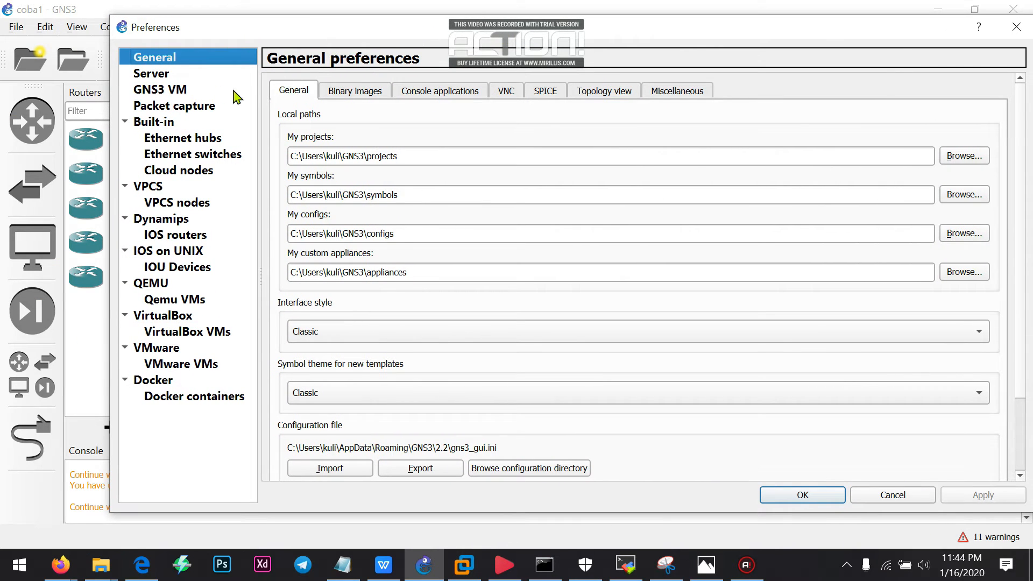
Review the main server preferences, including the host binding addresses, and the GNS3 VM settings
{"action": "left_click", "coordinate": [153, 79]}
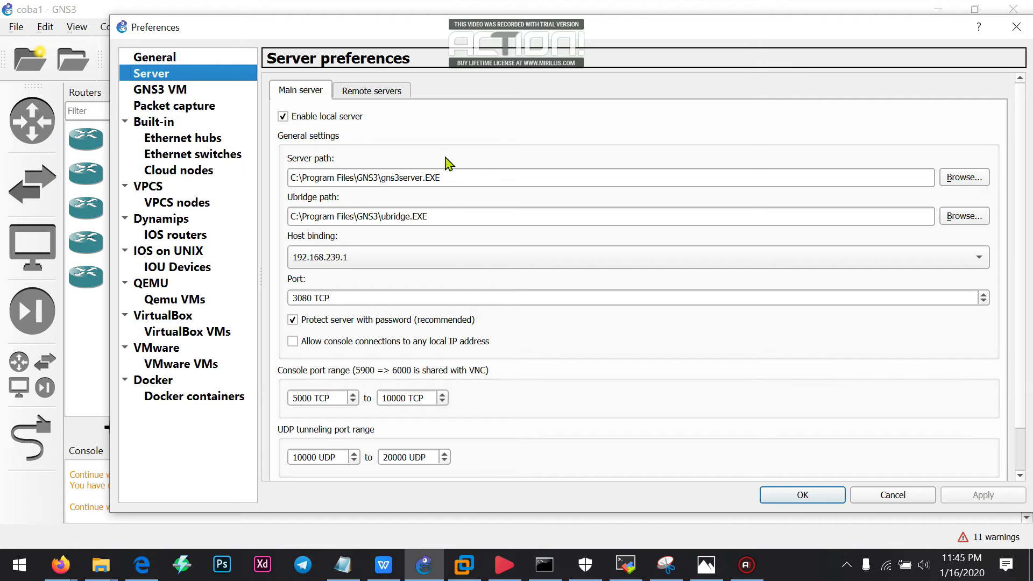
{"action": "left_click", "coordinate": [386, 259]}
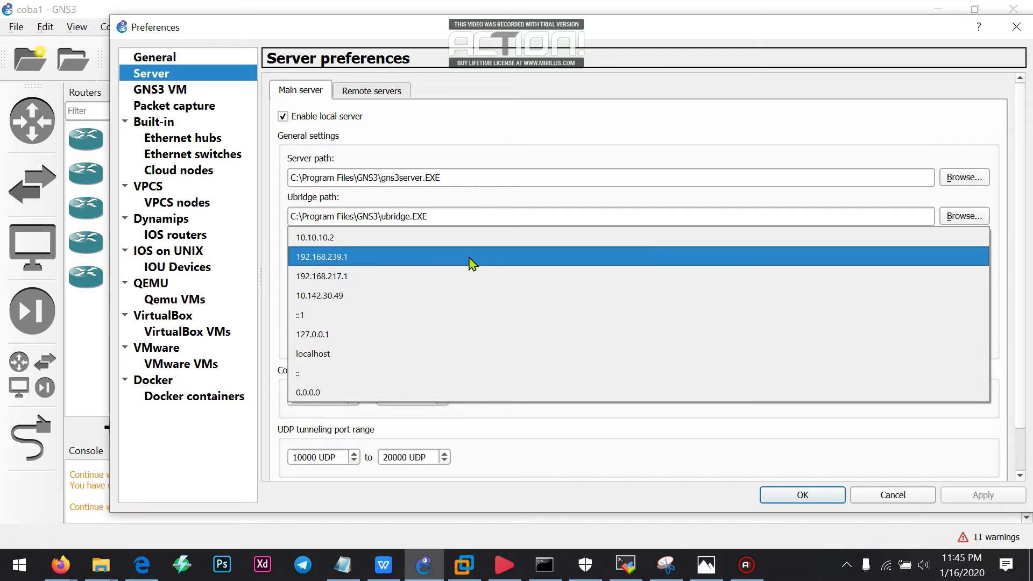
{"action": "left_click", "coordinate": [468, 262]}
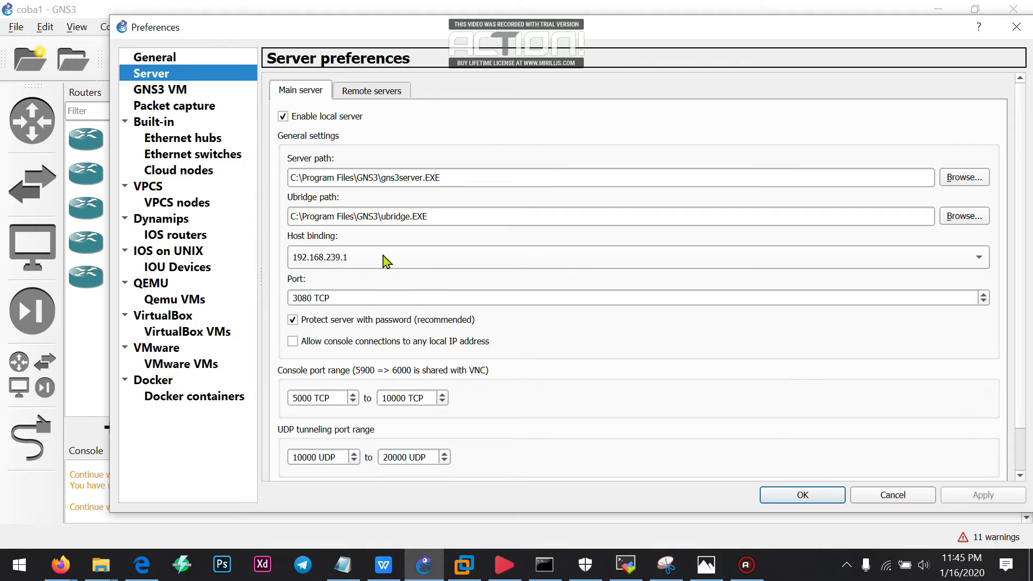
{"action": "left_click", "coordinate": [179, 95]}
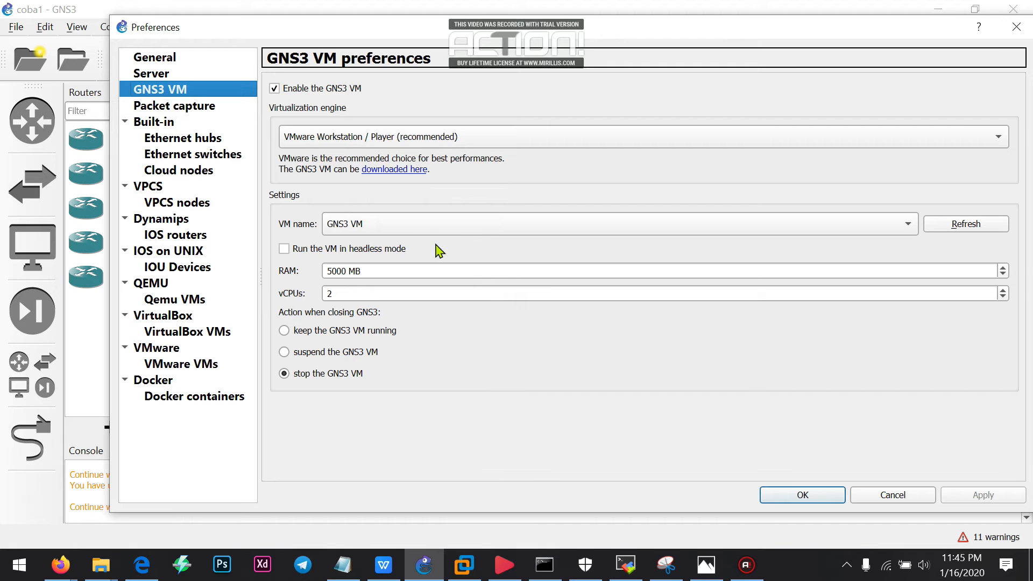
{"action": "left_click", "coordinate": [344, 89]}
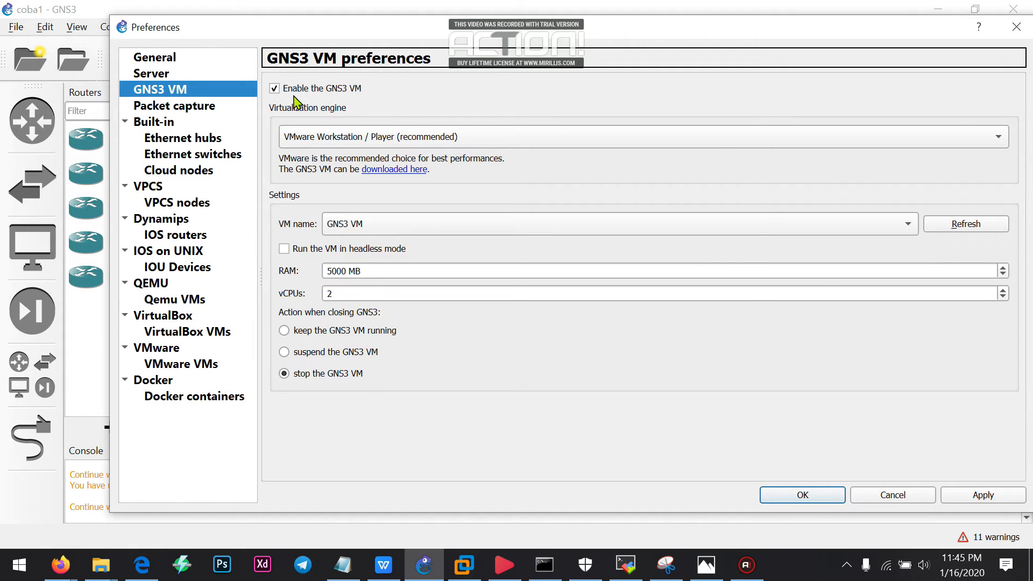
Look through the Dynamips and QEMU preferences, including the Qemu VM templates
{"action": "left_click", "coordinate": [167, 221]}
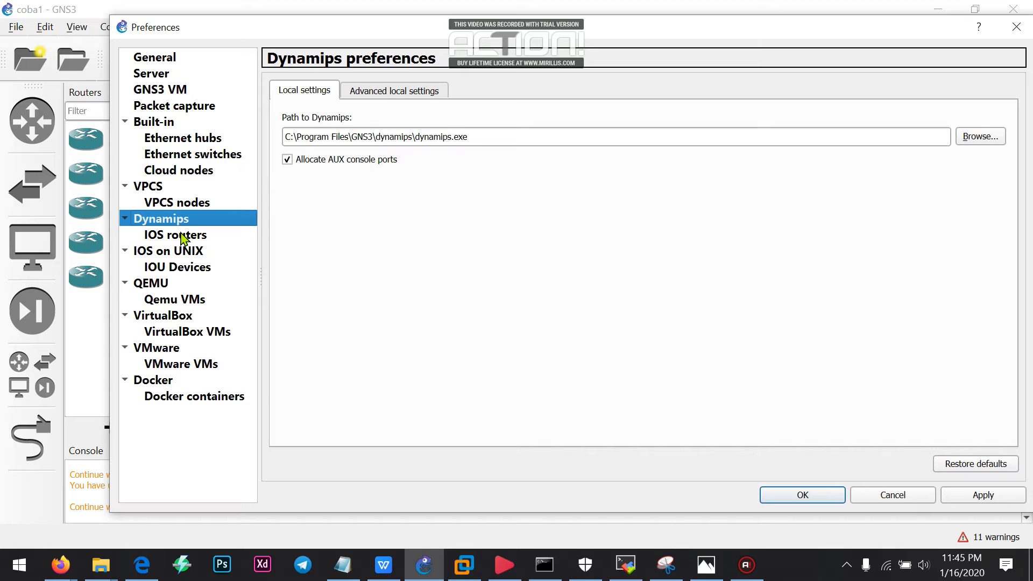
{"action": "left_click", "coordinate": [156, 287]}
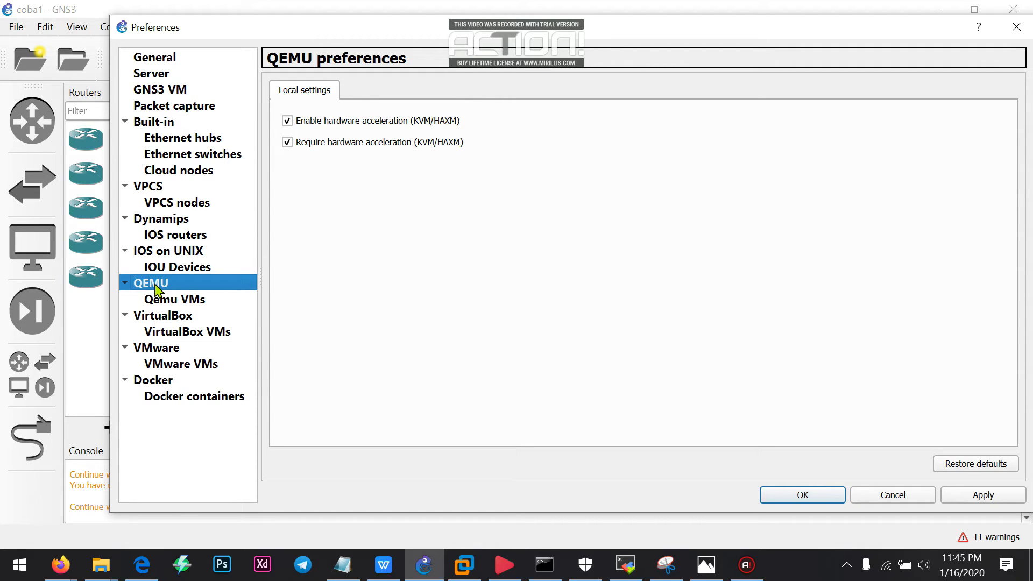
{"action": "left_click", "coordinate": [194, 303]}
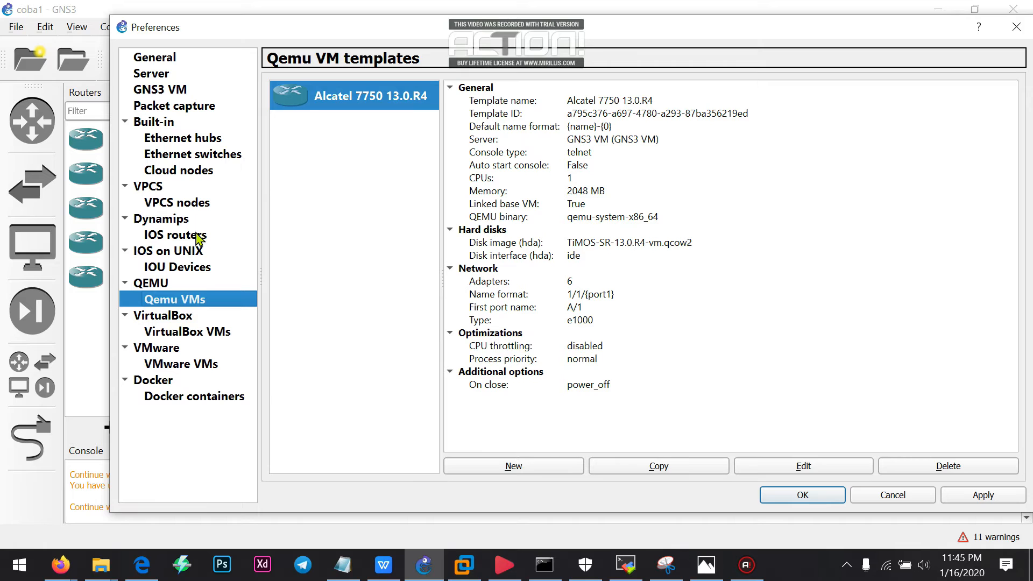
{"action": "left_click", "coordinate": [161, 222]}
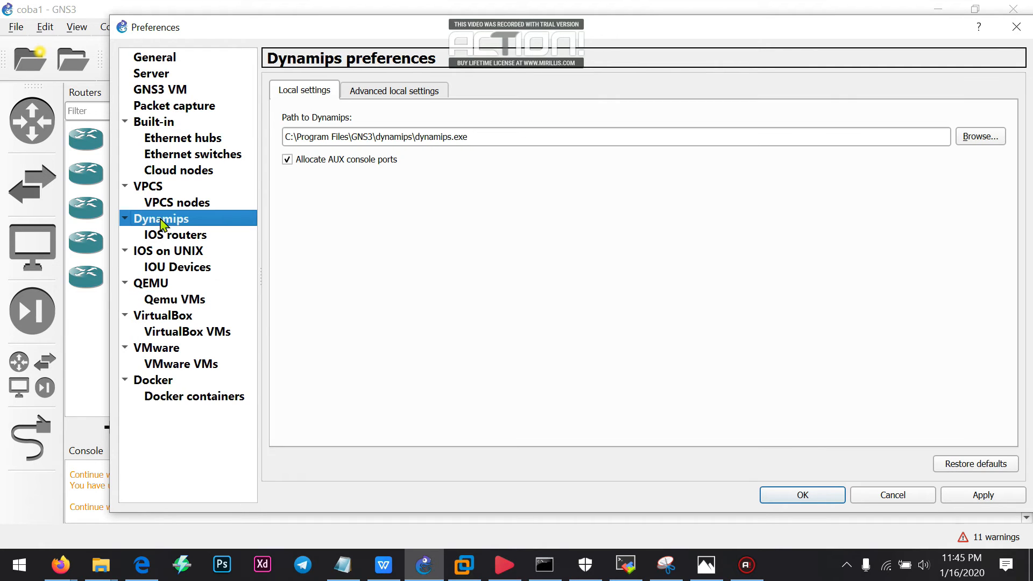
Start a new IOS router template under Dynamips and set it to run on the local computer
{"action": "left_click", "coordinate": [204, 236]}
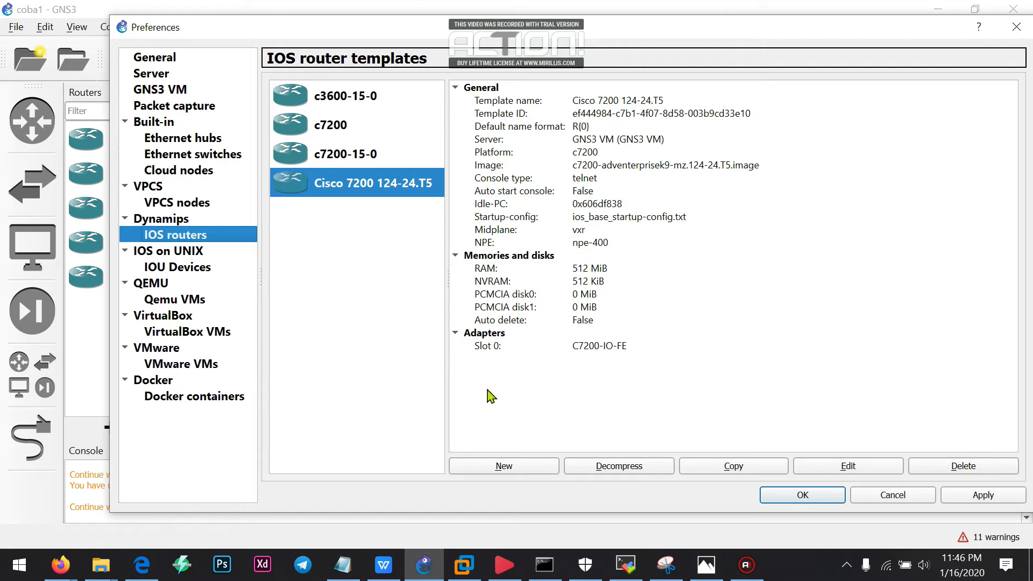
{"action": "left_click", "coordinate": [317, 233]}
{"action": "left_click", "coordinate": [524, 466]}
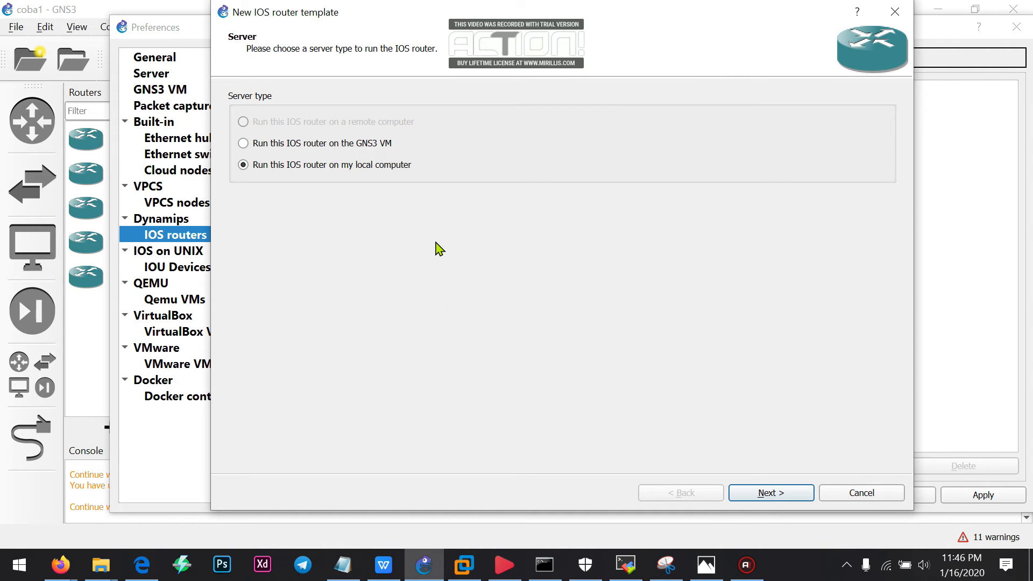
{"action": "left_click_drag", "start_coordinate": [437, 15], "coordinate": [396, 23]}
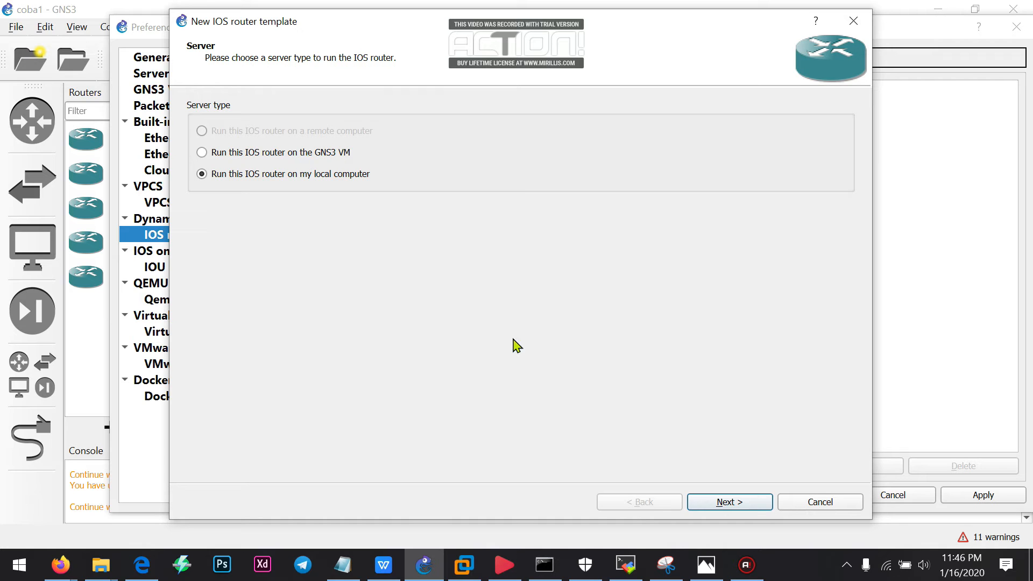
{"action": "left_click", "coordinate": [729, 502]}
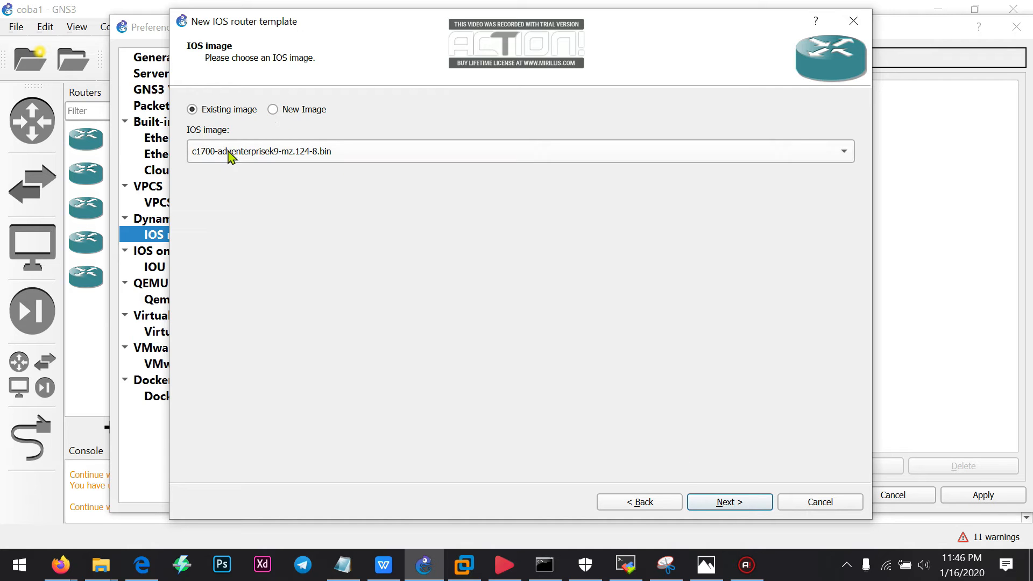
Choose a new IOS image for the router, load c3725-adventerprisek9-mz124-15.bin from the IOS folder and decompress it
{"action": "left_click", "coordinate": [291, 112]}
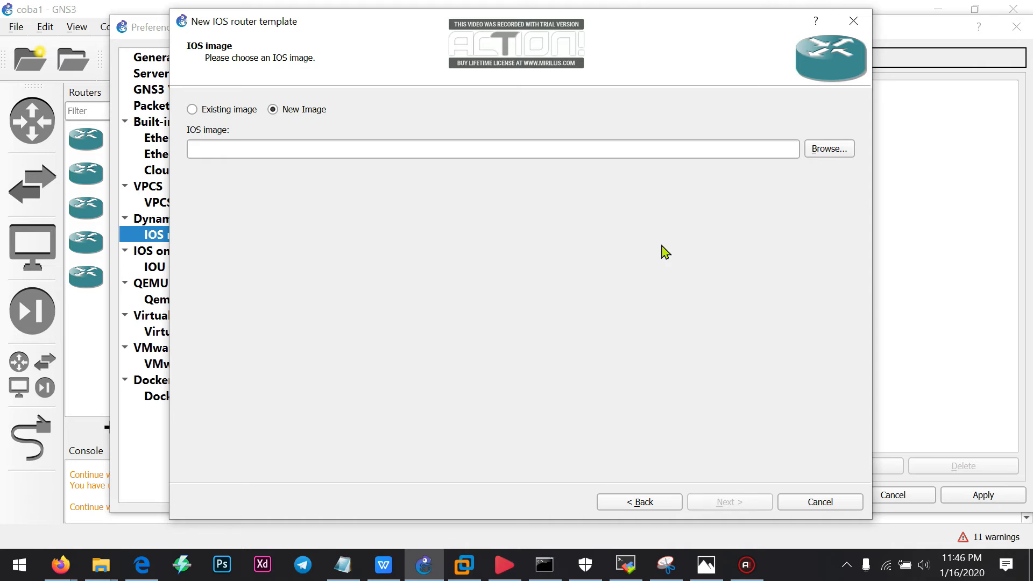
{"action": "left_click", "coordinate": [831, 156]}
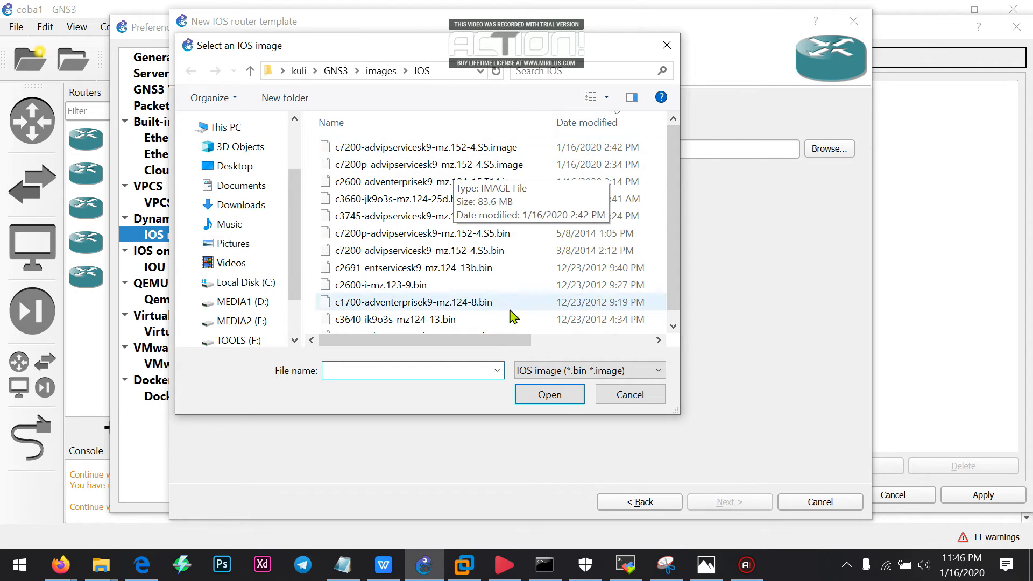
{"action": "left_click", "coordinate": [630, 397]}
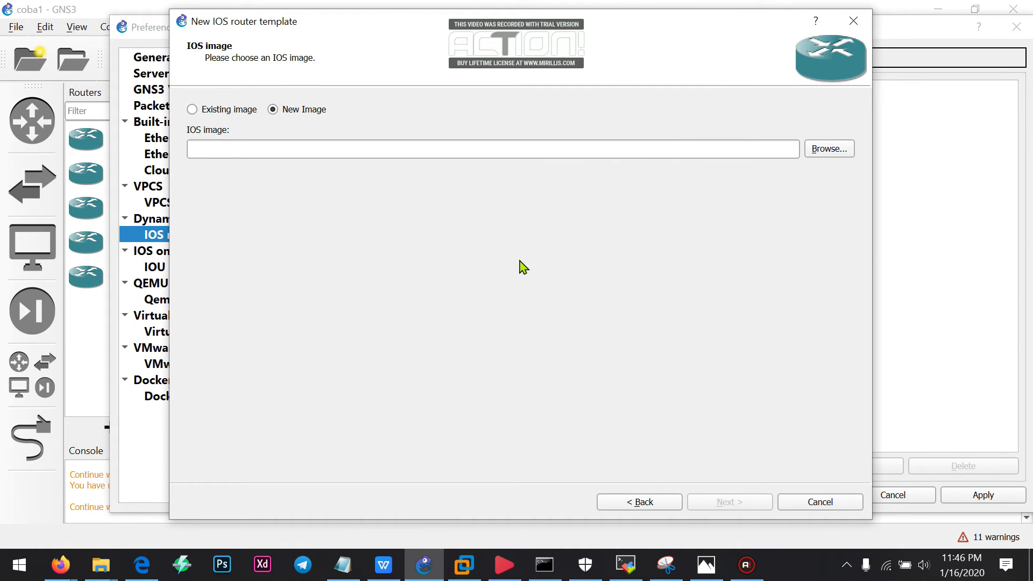
{"action": "left_click_drag", "start_coordinate": [468, 17], "coordinate": [465, 16]}
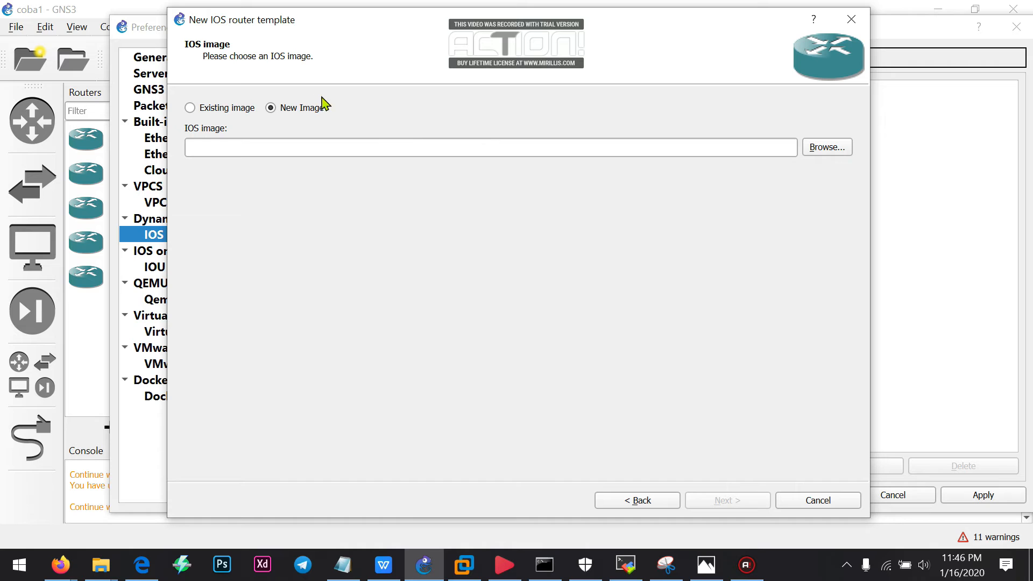
{"action": "left_click", "coordinate": [827, 147]}
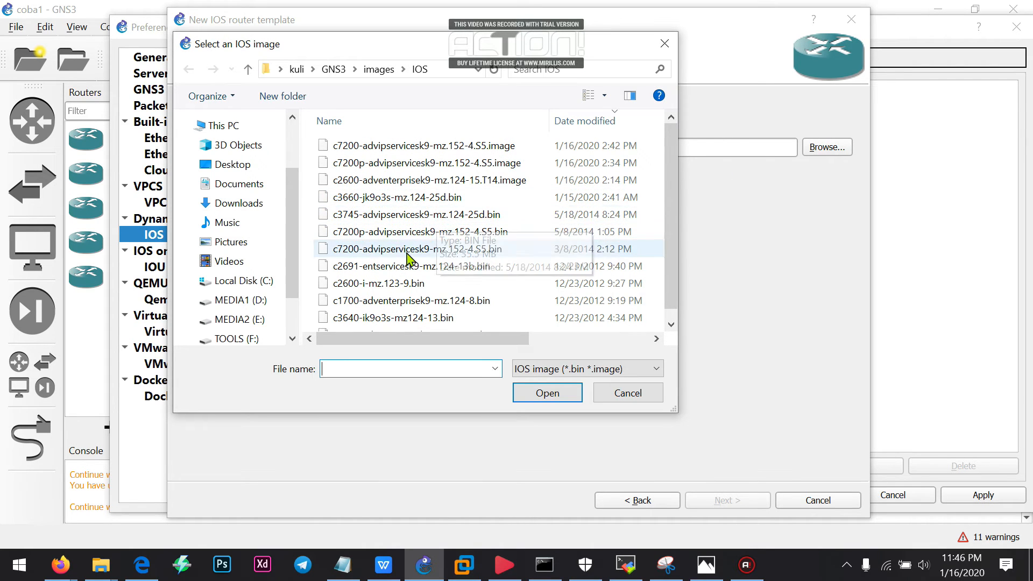
{"action": "scroll", "coordinate": [446, 290], "scroll_direction": "down", "scroll_amount": 1}
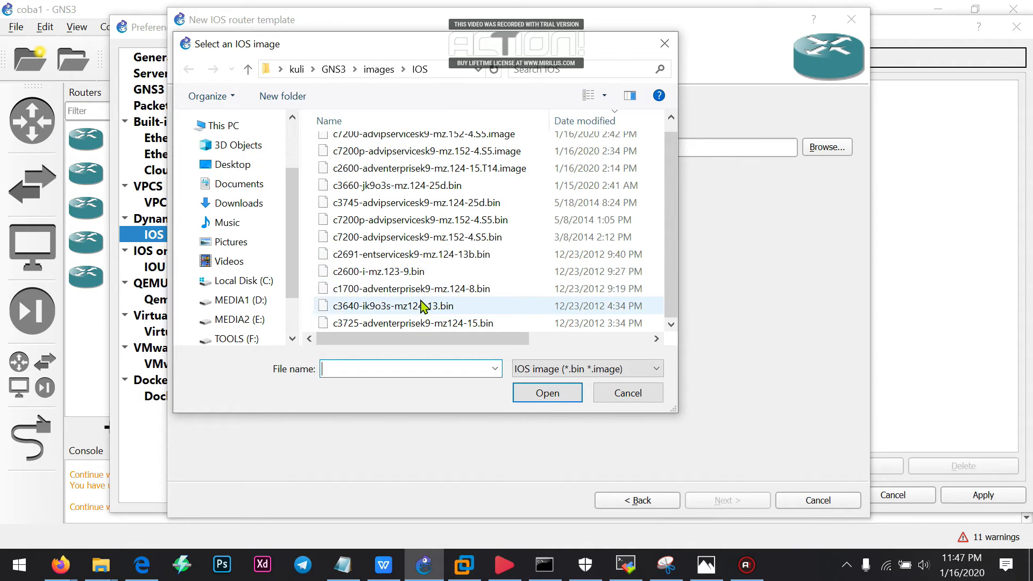
{"action": "left_click", "coordinate": [420, 323]}
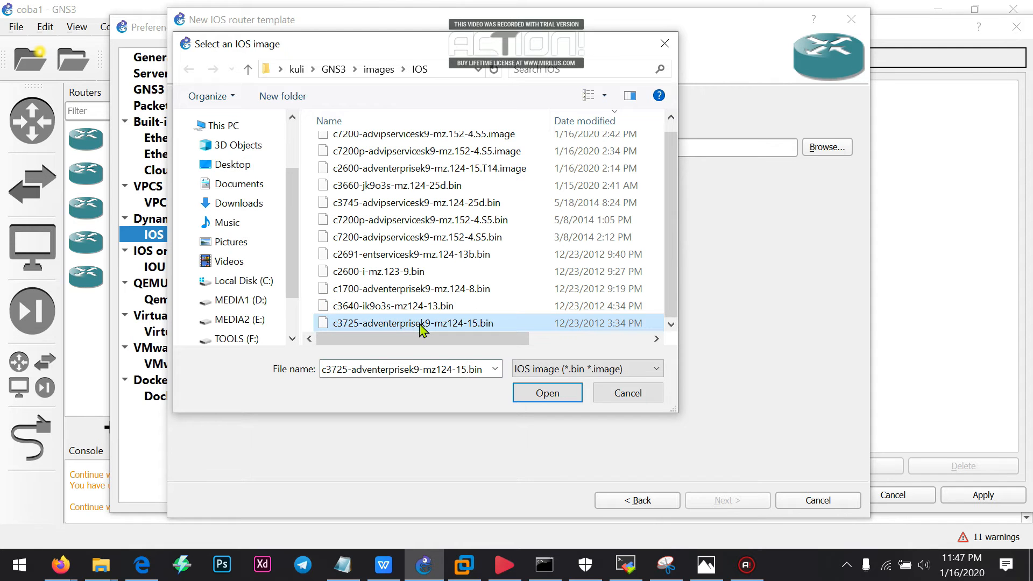
{"action": "left_click", "coordinate": [547, 393]}
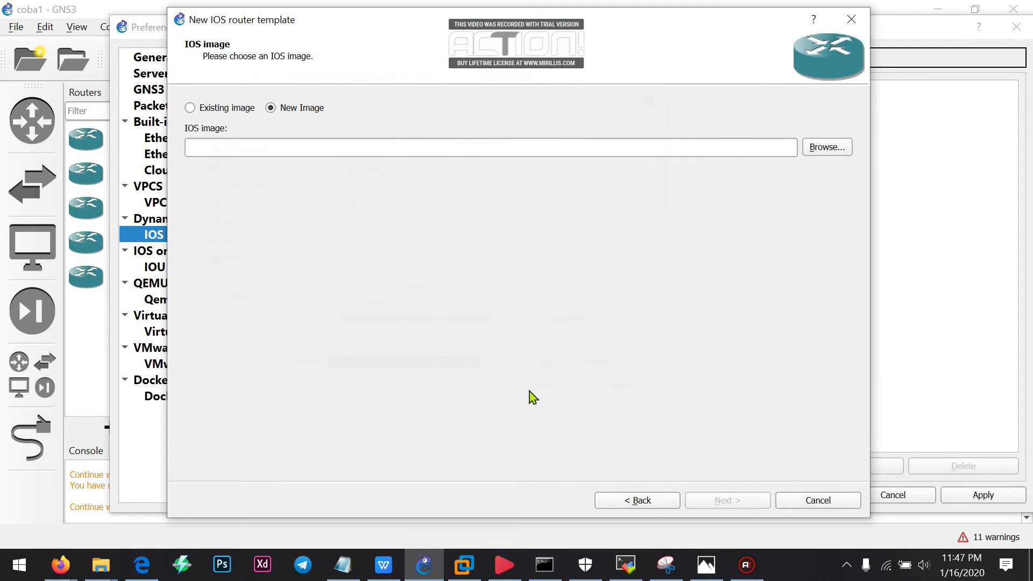
{"action": "left_click", "coordinate": [512, 277]}
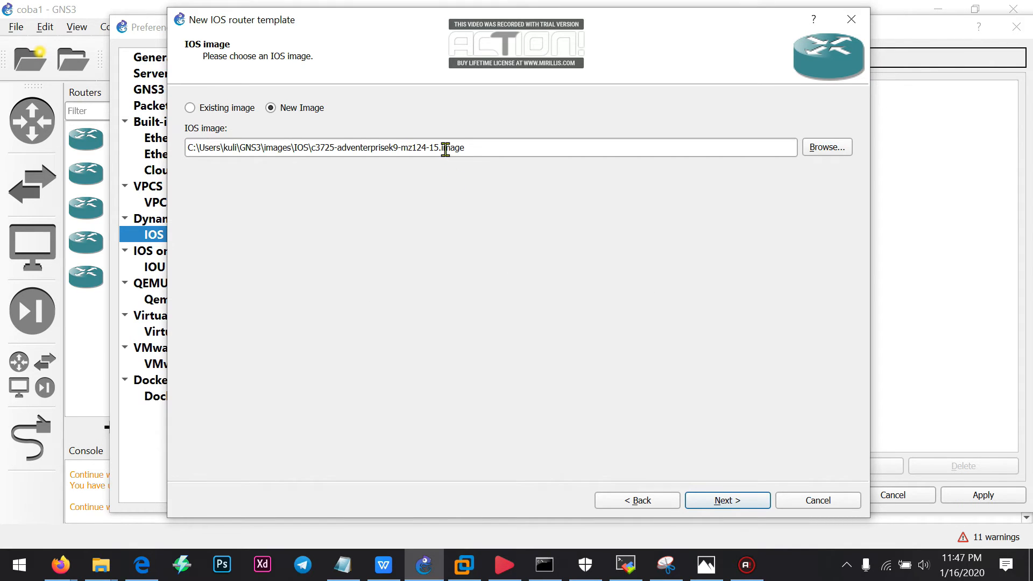
Name the new router template c3725-1 and set its default RAM to 512 MiB
{"action": "left_click", "coordinate": [736, 501]}
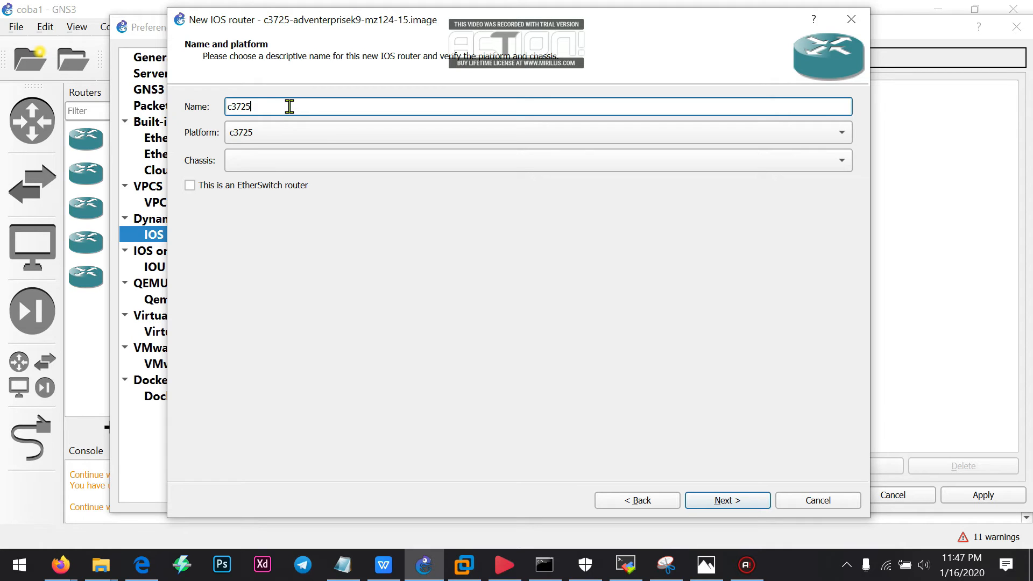
{"action": "type", "text": "-1"}
{"action": "left_click", "coordinate": [753, 499]}
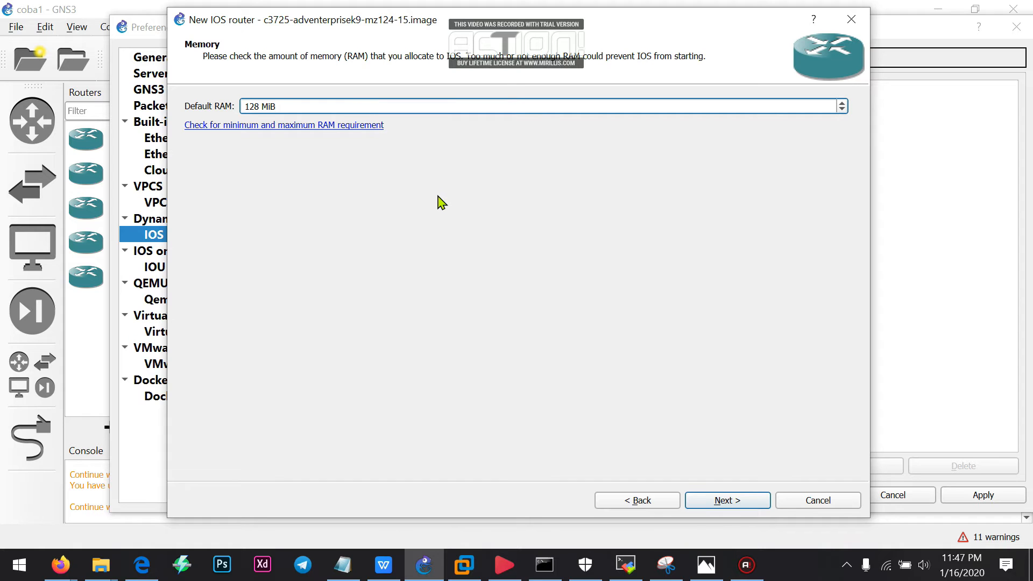
{"action": "left_click_drag", "start_coordinate": [268, 106], "coordinate": [204, 113]}
{"action": "type", "text": "512"}
{"action": "left_click", "coordinate": [735, 501]}
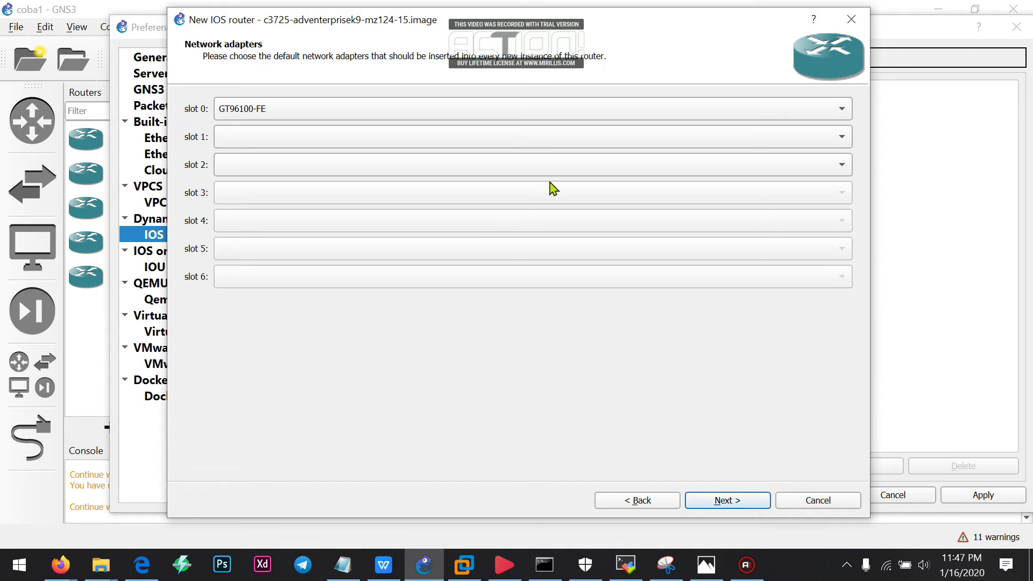
Review the slot 0 adapter choices and set the template's slot 1 network adapter to NM-1FE-TX
{"action": "left_click", "coordinate": [623, 118]}
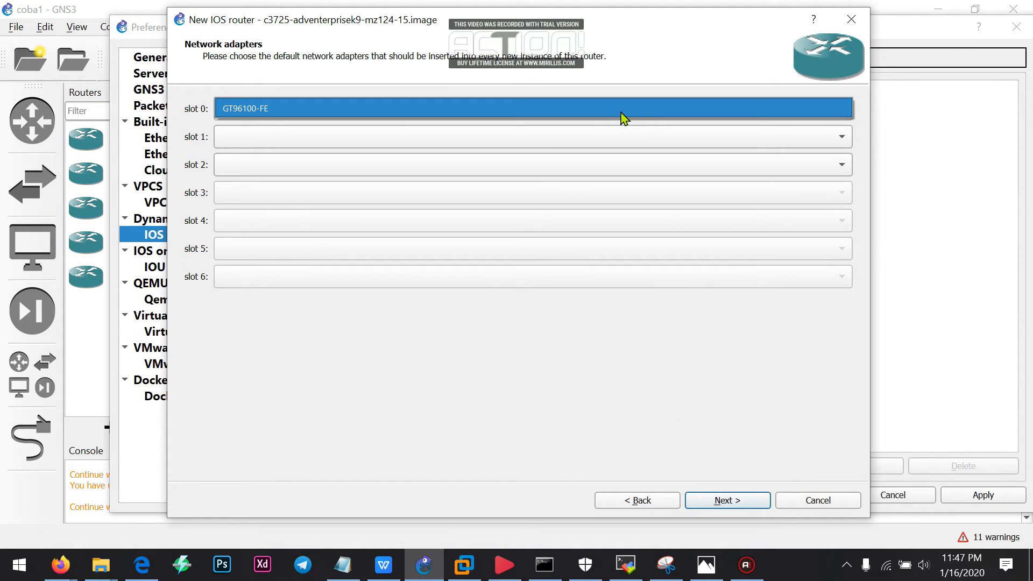
{"action": "left_click", "coordinate": [624, 119]}
{"action": "left_click", "coordinate": [716, 114]}
{"action": "left_click", "coordinate": [599, 143]}
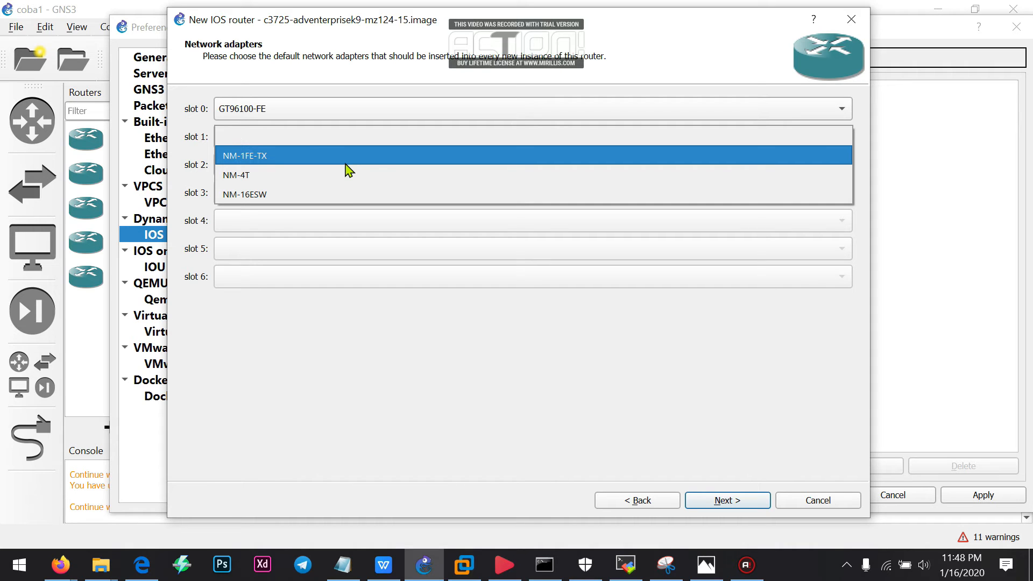
{"action": "left_click", "coordinate": [346, 162]}
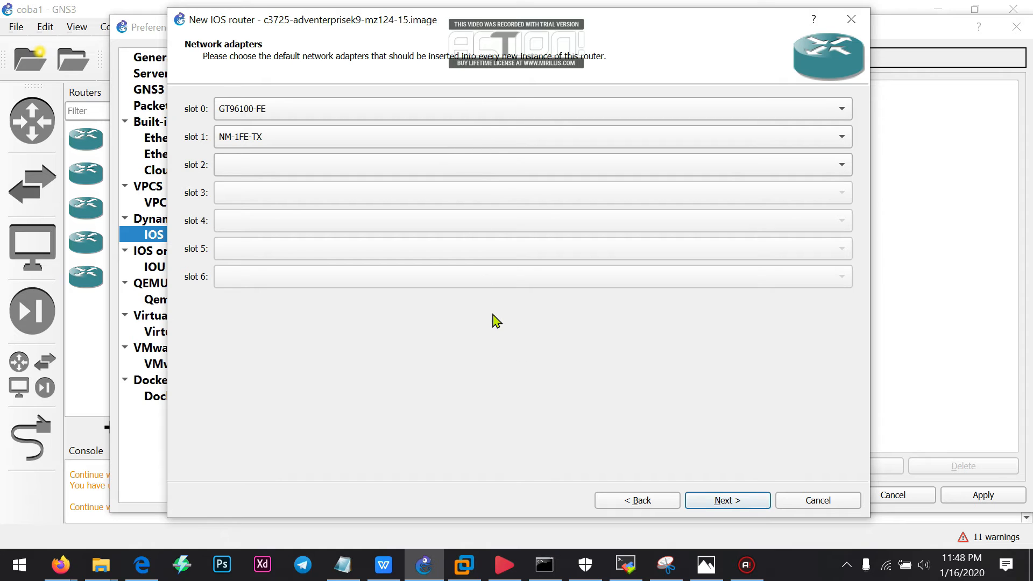
{"action": "left_click", "coordinate": [726, 500]}
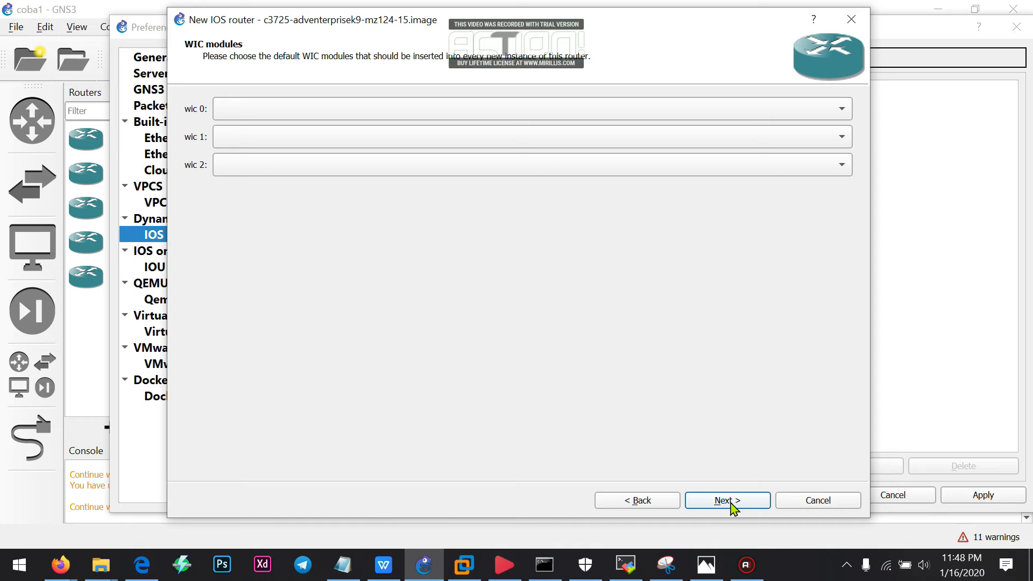
Return to the network adapters page and set the slot 1 adapter to NM-4T
{"action": "left_click", "coordinate": [643, 501]}
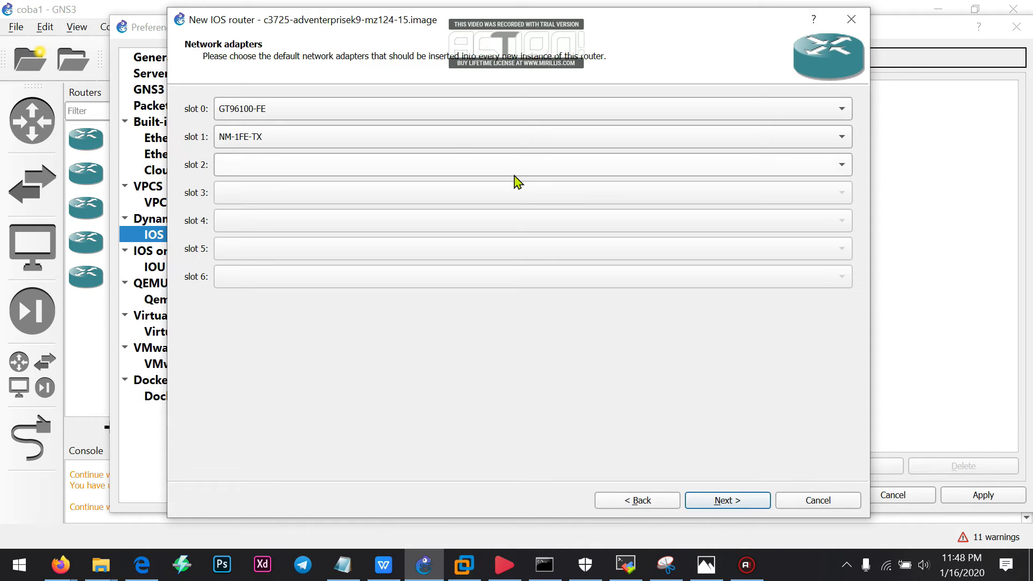
{"action": "left_click", "coordinate": [441, 147]}
{"action": "left_click", "coordinate": [424, 156]}
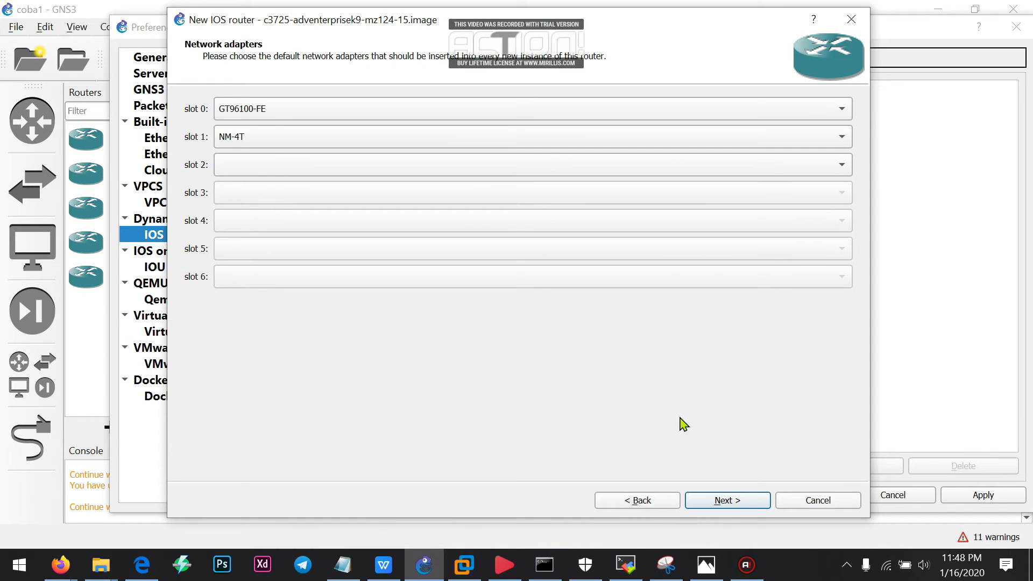
{"action": "left_click", "coordinate": [729, 501]}
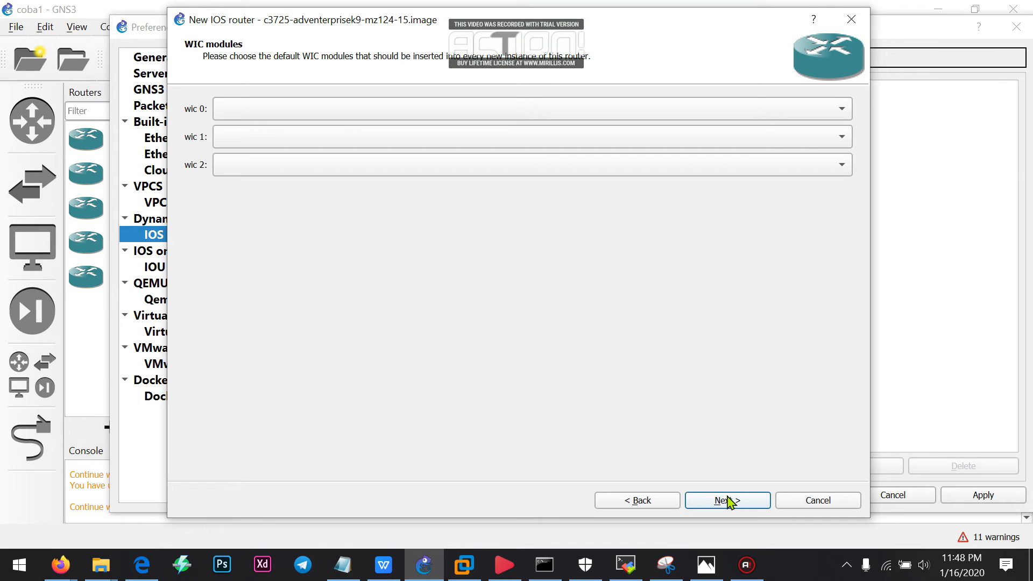
Finish the c3725 template with the WIC modules and Idle-PC value left empty, and save the preferences
{"action": "left_click", "coordinate": [728, 501]}
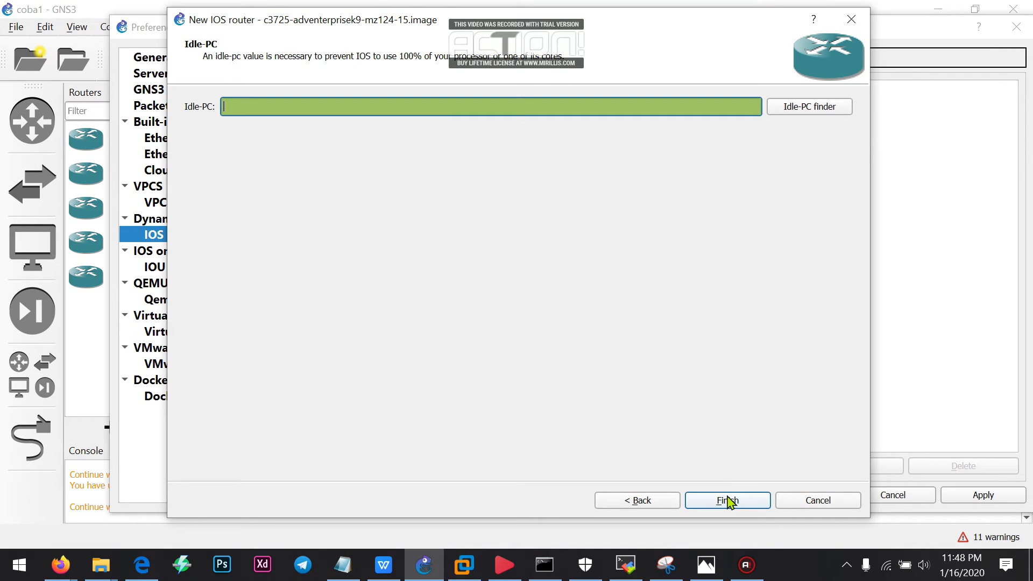
{"action": "left_click", "coordinate": [737, 504]}
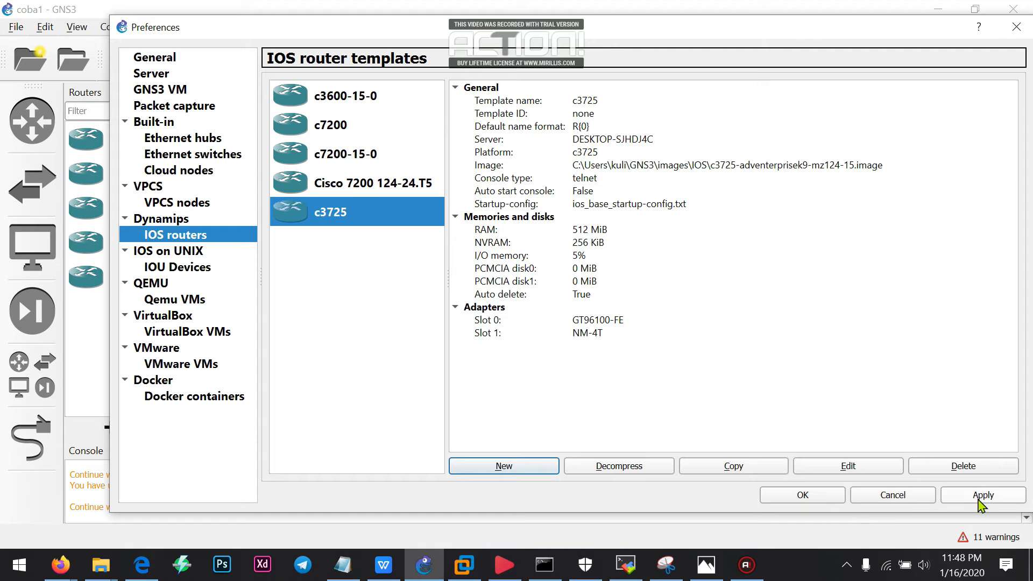
{"action": "left_click", "coordinate": [826, 494]}
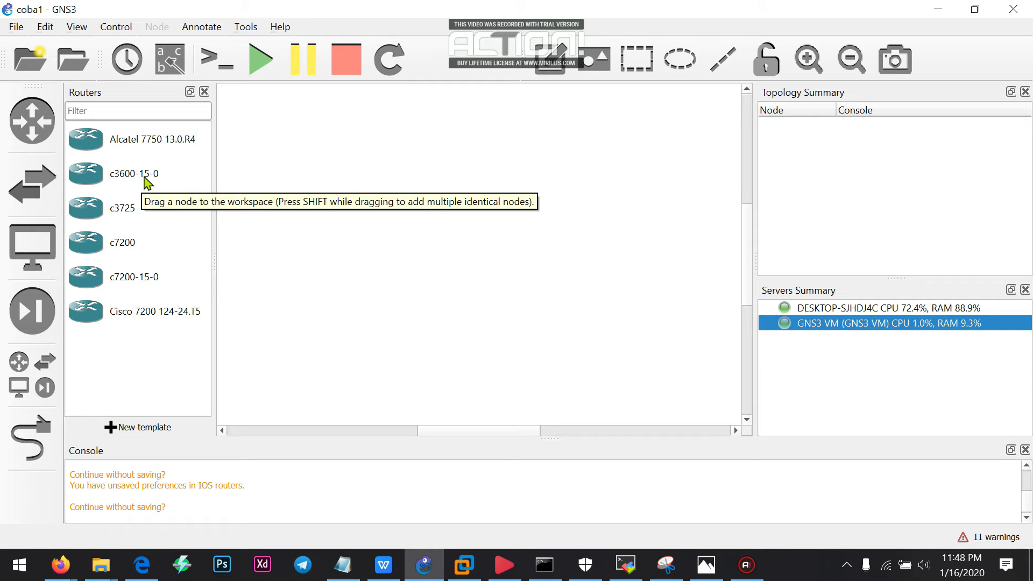
Add a c3725 router to the workspace and move it to the upper middle of the canvas
{"action": "left_click", "coordinate": [124, 217]}
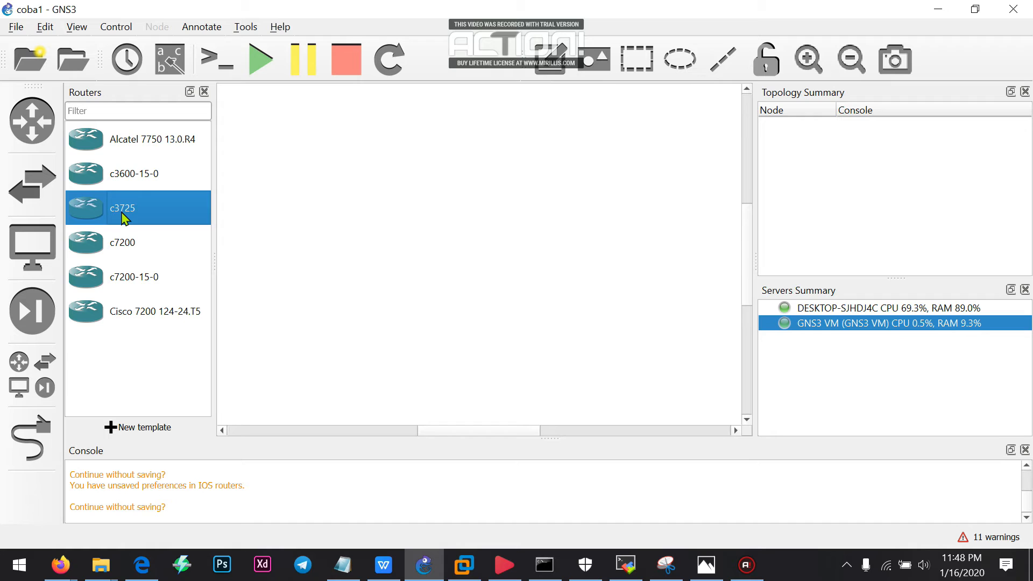
{"action": "left_click_drag", "start_coordinate": [123, 214], "coordinate": [422, 220]}
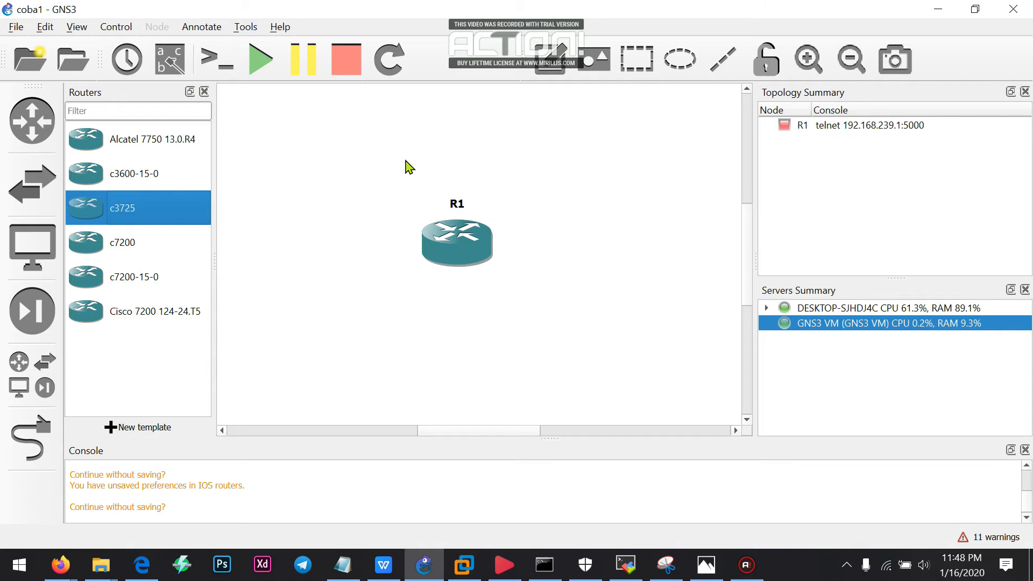
{"action": "left_click_drag", "start_coordinate": [464, 243], "coordinate": [418, 176]}
{"action": "left_click", "coordinate": [526, 199]}
Check R1 in the topology summary and expand the local DESKTOP-SJHDJ4C server to see the nodes it runs
{"action": "left_click", "coordinate": [831, 125]}
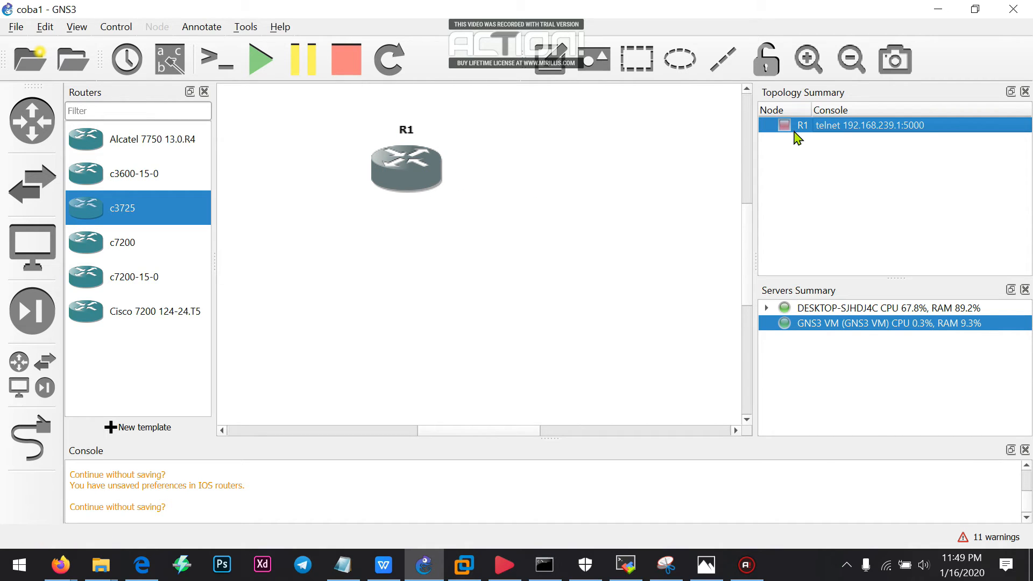
{"action": "left_click", "coordinate": [766, 307]}
{"action": "left_click", "coordinate": [846, 311]}
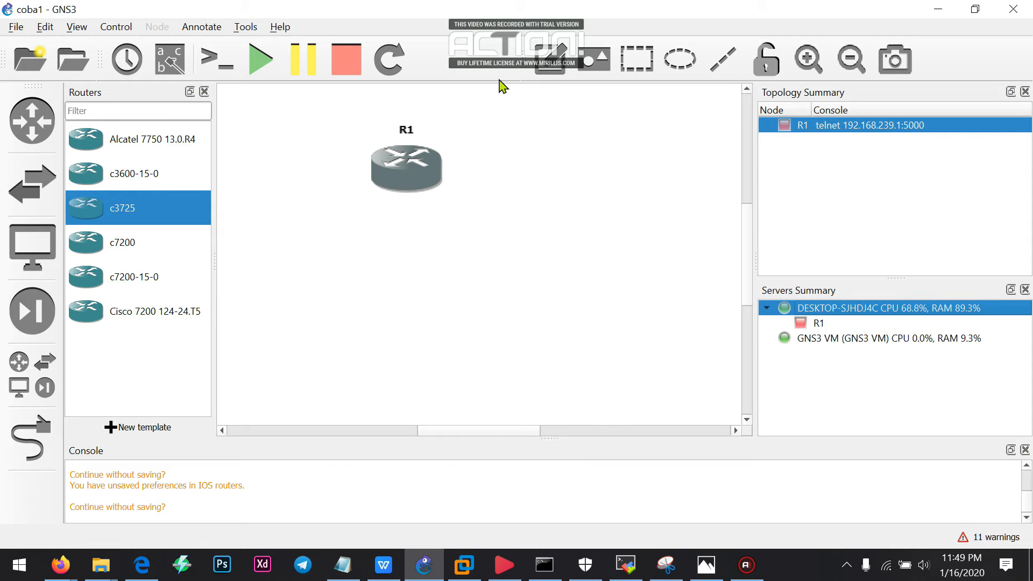
Start router R1, open its console and move the console window toward the middle of the workspace
{"action": "left_click", "coordinate": [418, 171]}
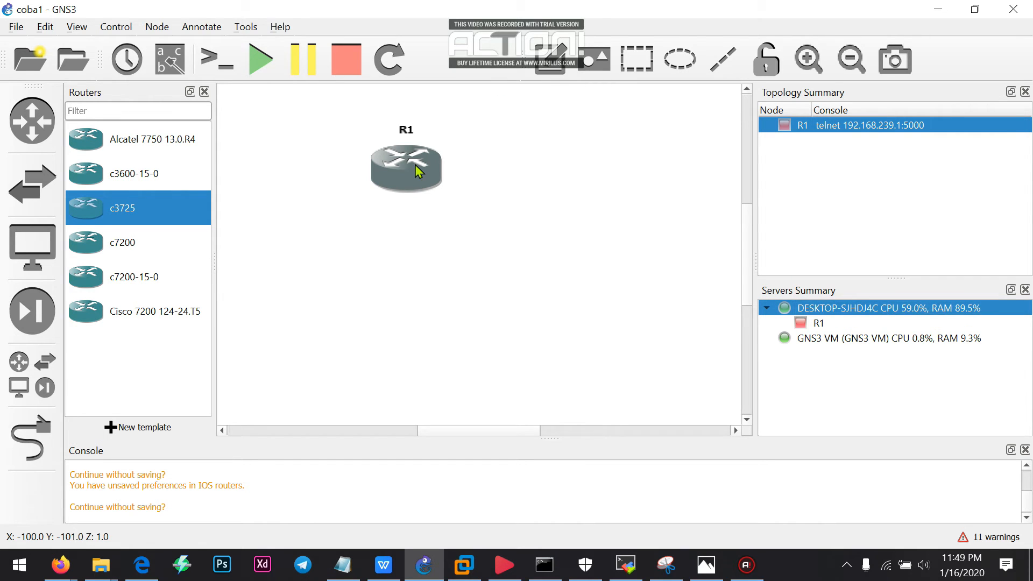
{"action": "right_click", "coordinate": [415, 165]}
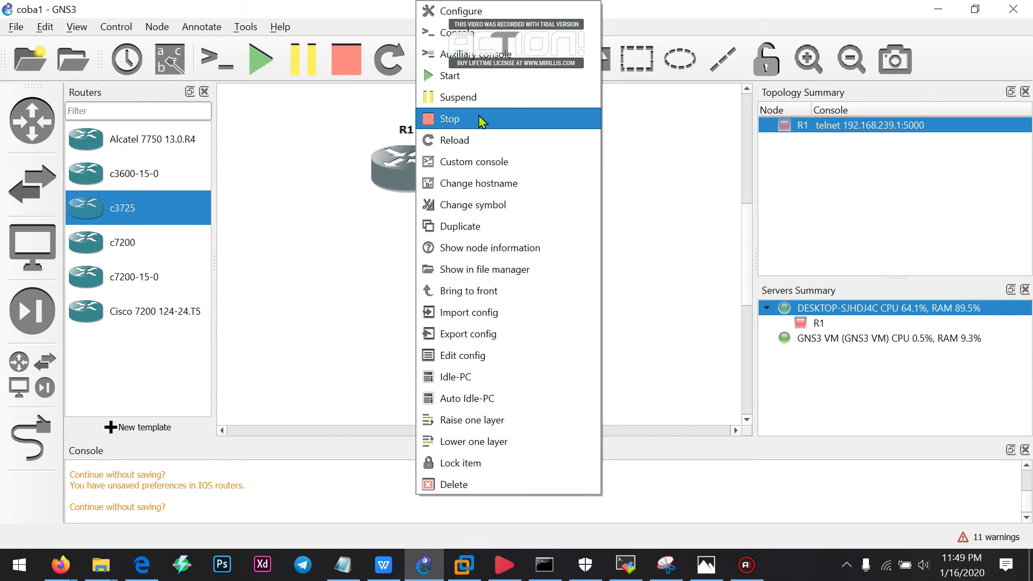
{"action": "left_click", "coordinate": [468, 80]}
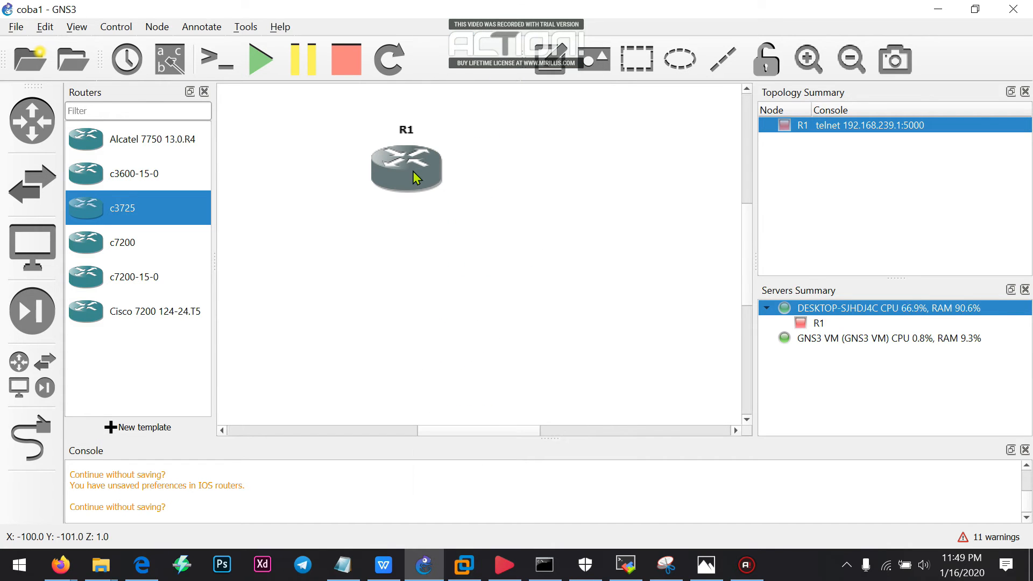
{"action": "mouse_move", "coordinate": [414, 173]}
{"action": "right_click", "coordinate": [411, 158]}
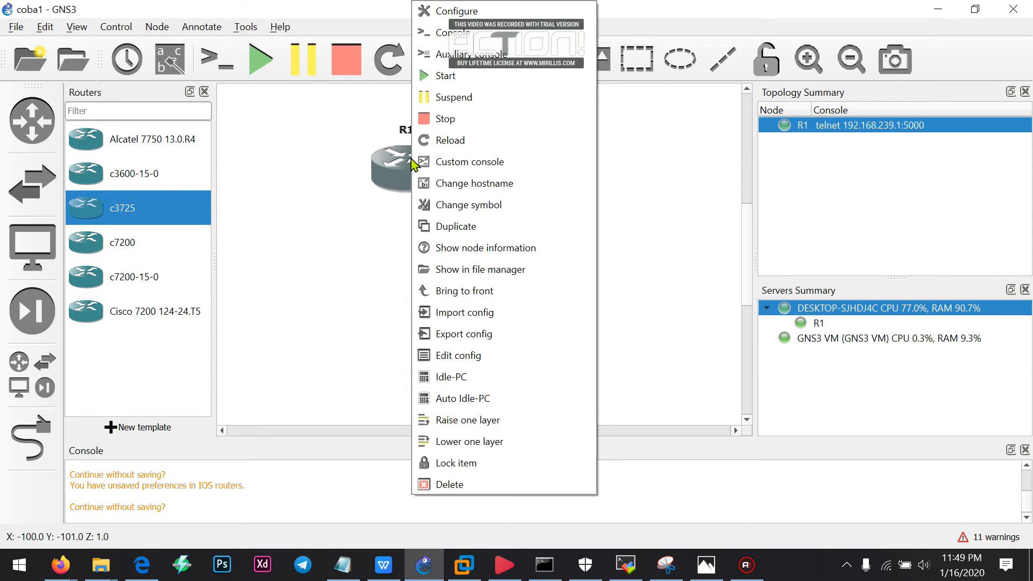
{"action": "left_click", "coordinate": [477, 34]}
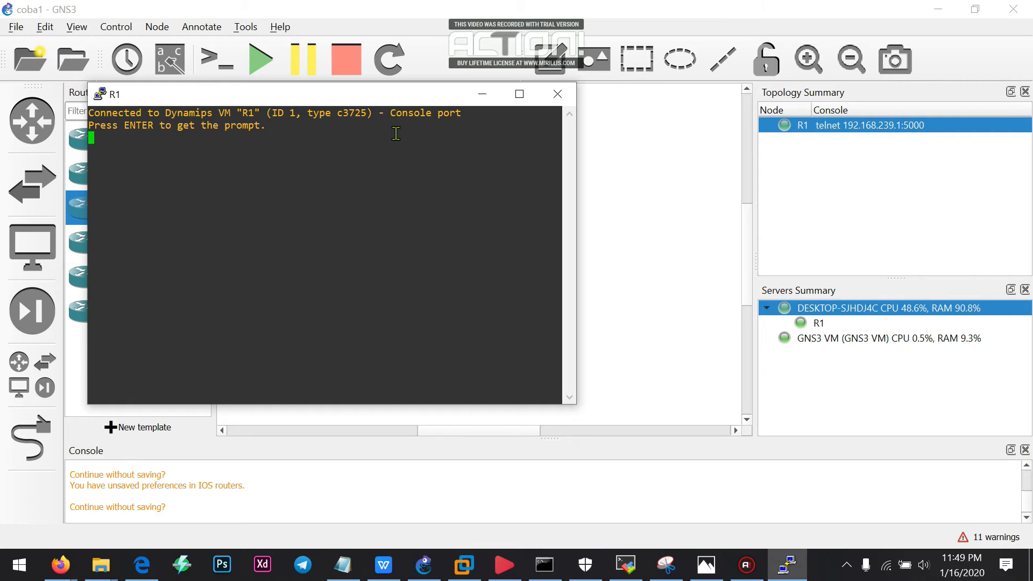
{"action": "left_click_drag", "start_coordinate": [328, 98], "coordinate": [497, 116]}
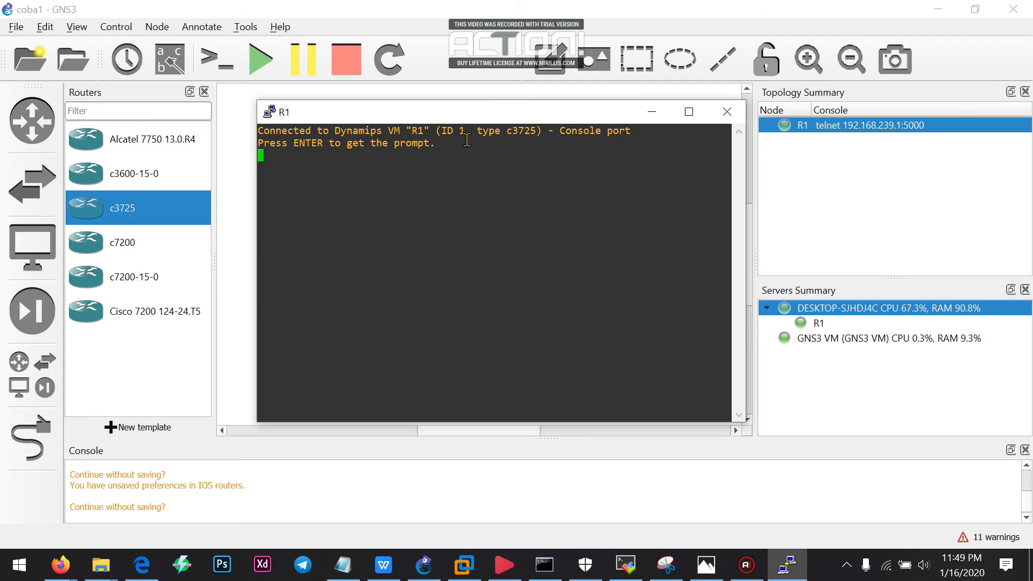
Examine the connection message in R1's console, highlight the c3725 router type and close the console
{"action": "left_click_drag", "start_coordinate": [377, 172], "coordinate": [344, 178]}
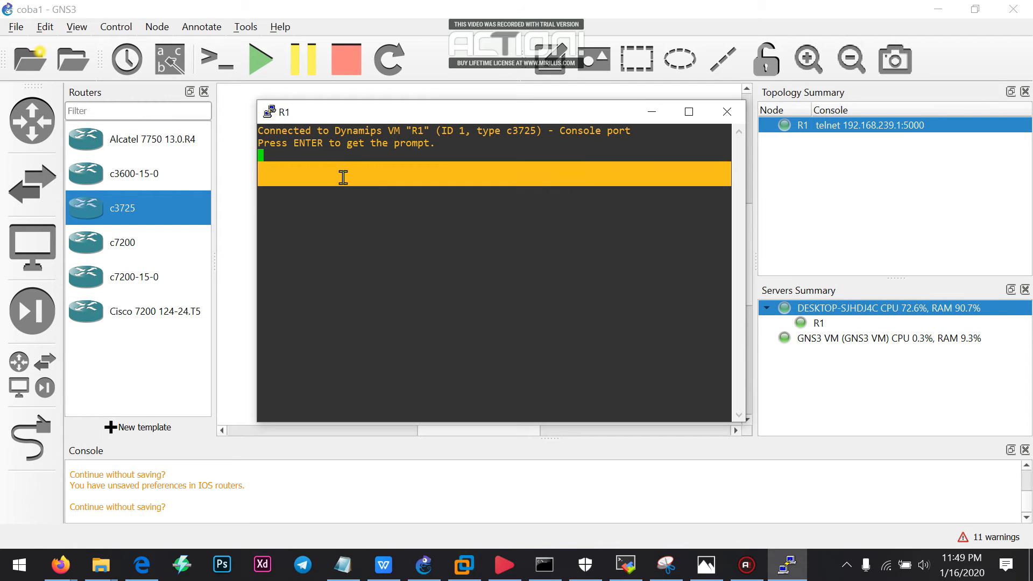
{"action": "left_click", "coordinate": [344, 177]}
{"action": "double_click", "coordinate": [317, 151]}
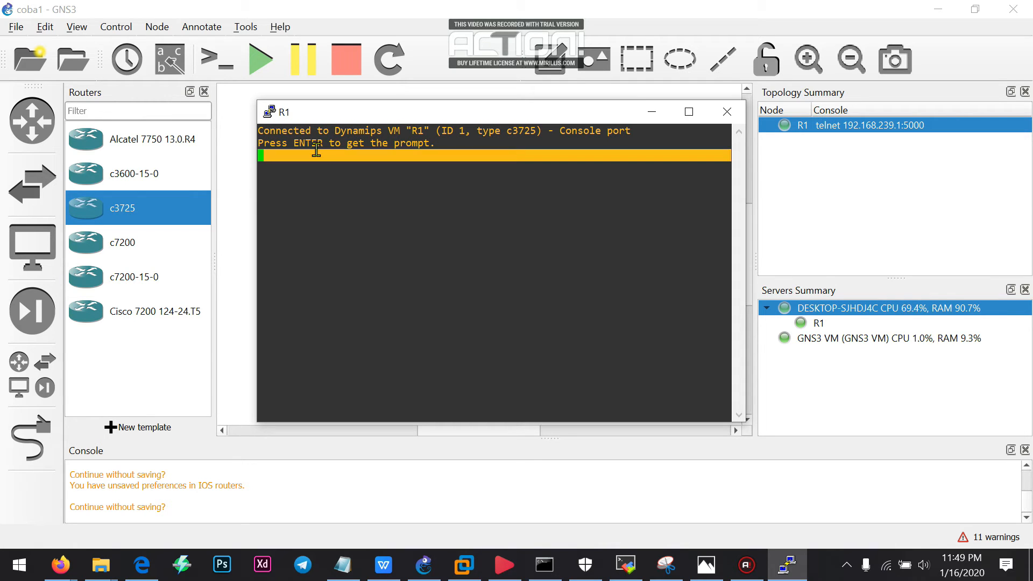
{"action": "left_click", "coordinate": [428, 144]}
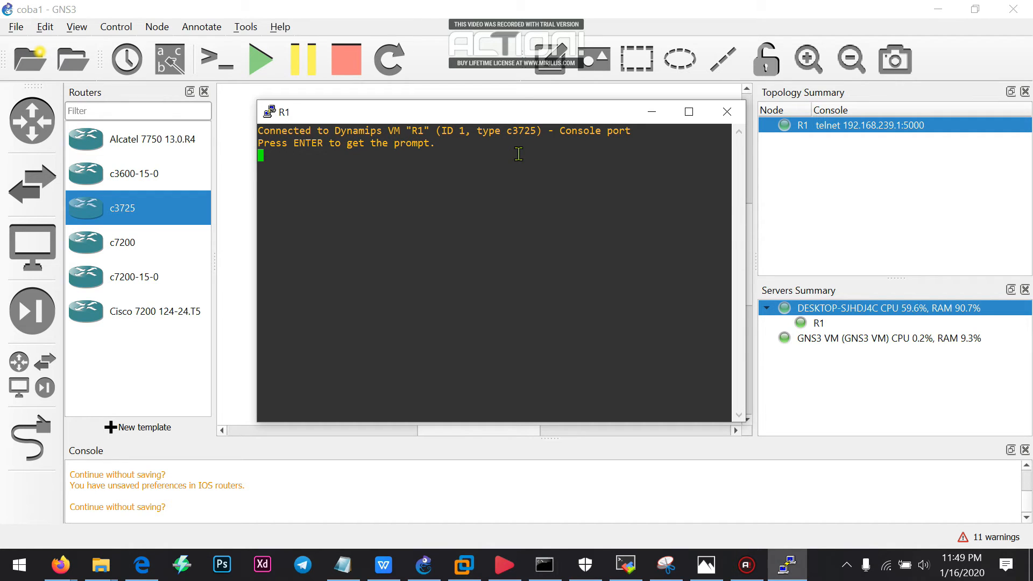
{"action": "left_click_drag", "start_coordinate": [506, 131], "coordinate": [544, 130]}
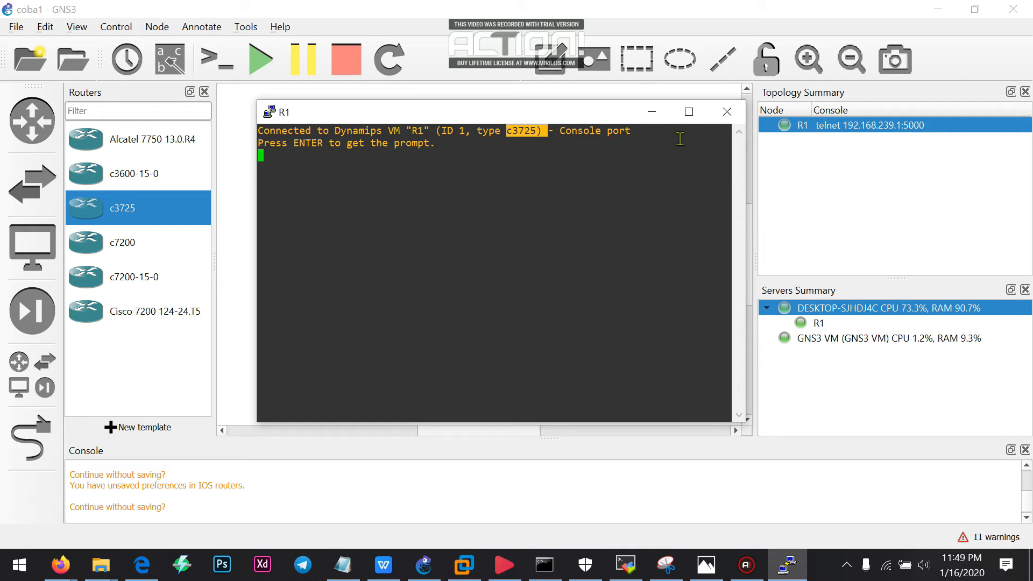
{"action": "left_click", "coordinate": [727, 113]}
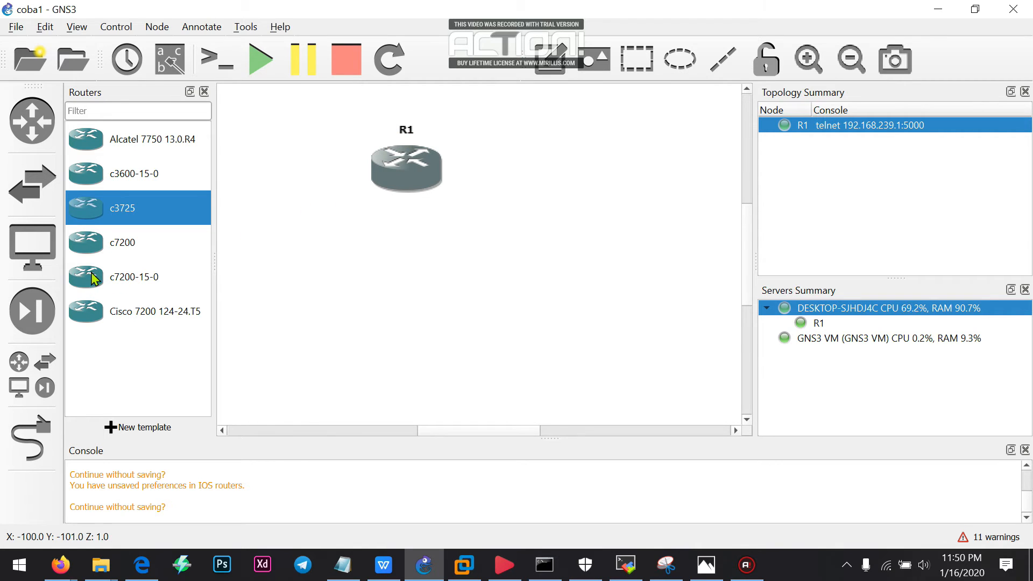
Add a c7200-15-0 router beside R1 in the workspace and start it
{"action": "left_click_drag", "start_coordinate": [91, 281], "coordinate": [535, 179]}
{"action": "left_click", "coordinate": [640, 237]}
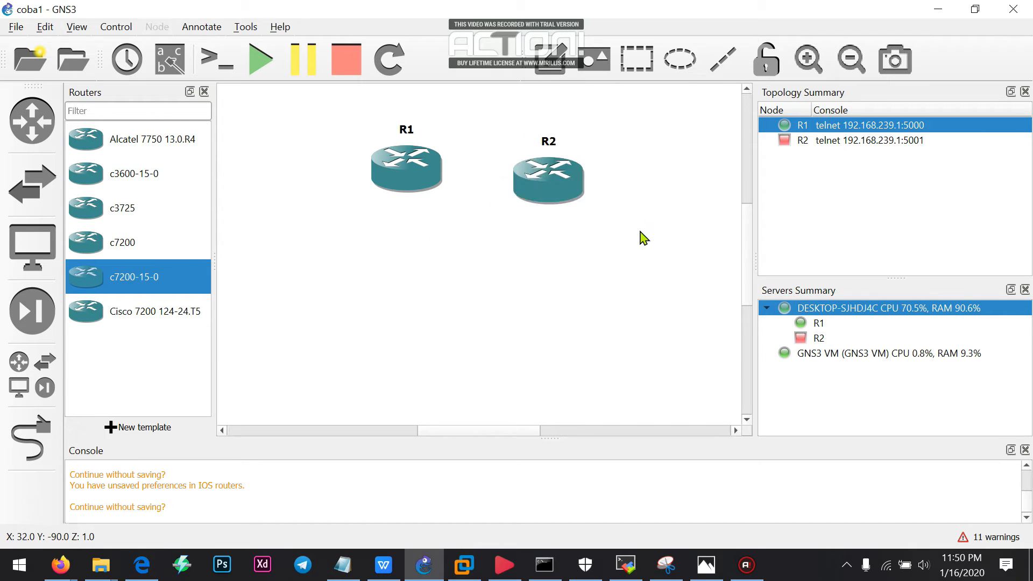
{"action": "right_click", "coordinate": [553, 181]}
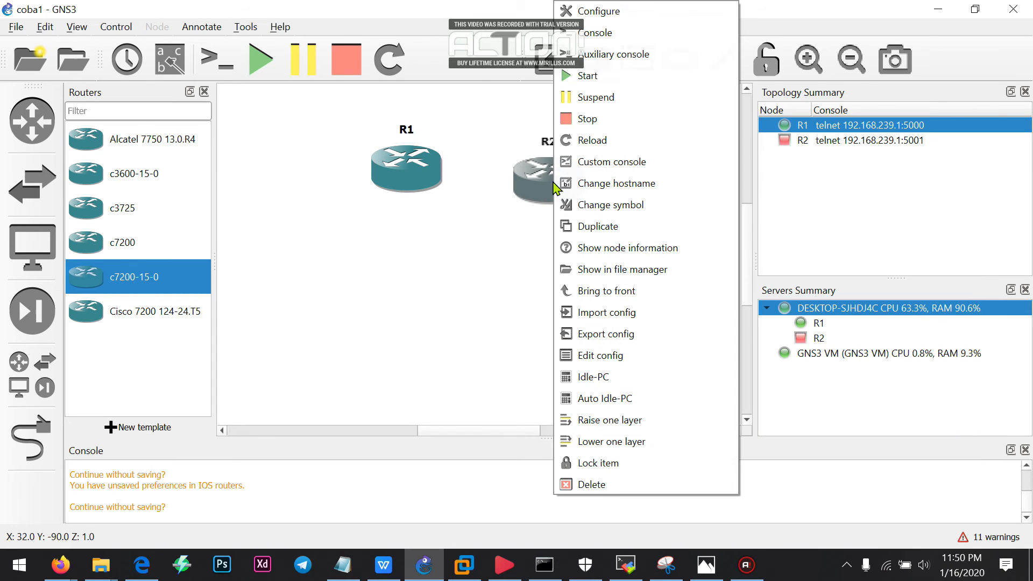
{"action": "left_click", "coordinate": [615, 77]}
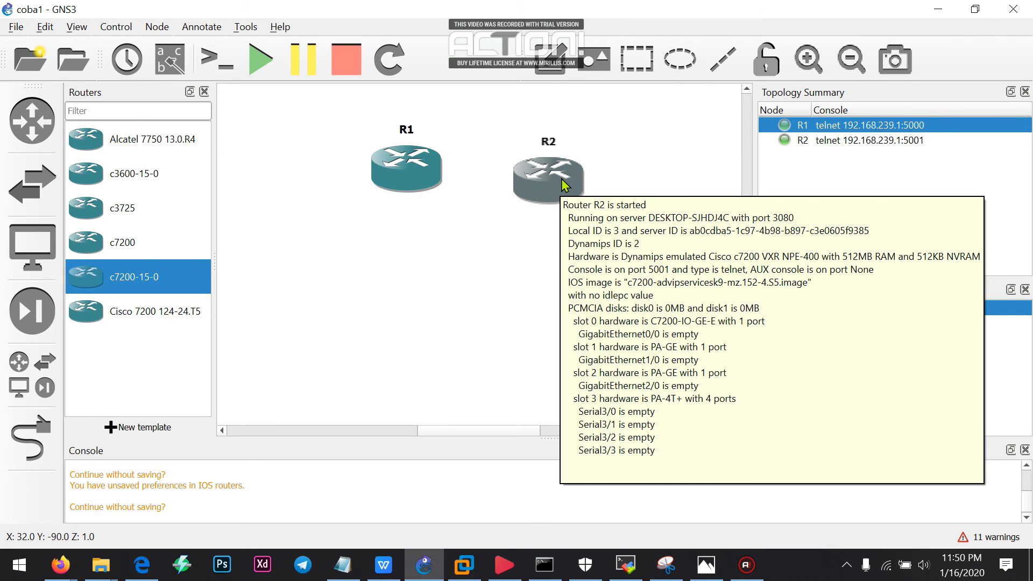
Open R2's console and follow its IOS boot output, repositioning the console window as needed
{"action": "right_click", "coordinate": [562, 183]}
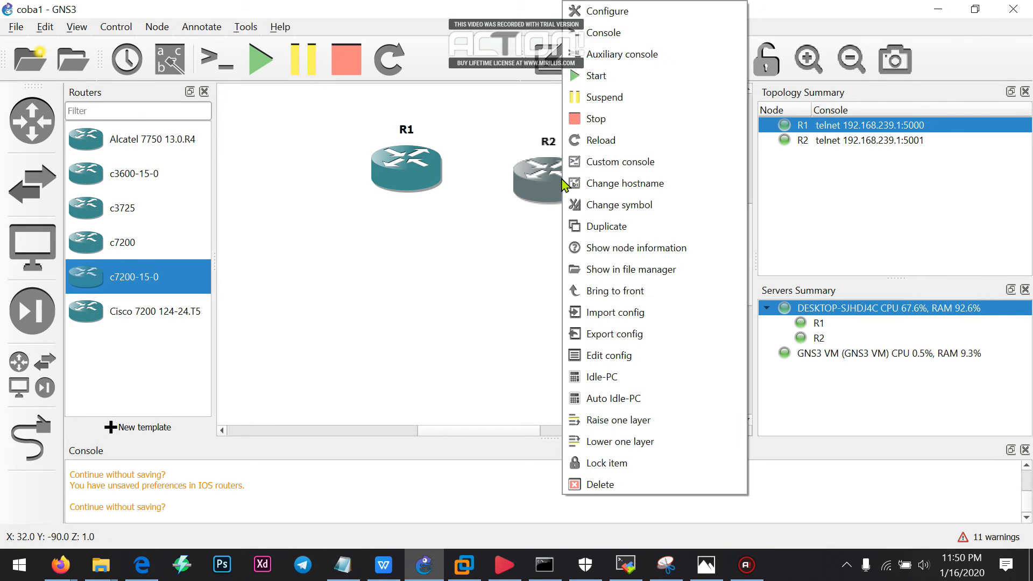
{"action": "left_click", "coordinate": [620, 33]}
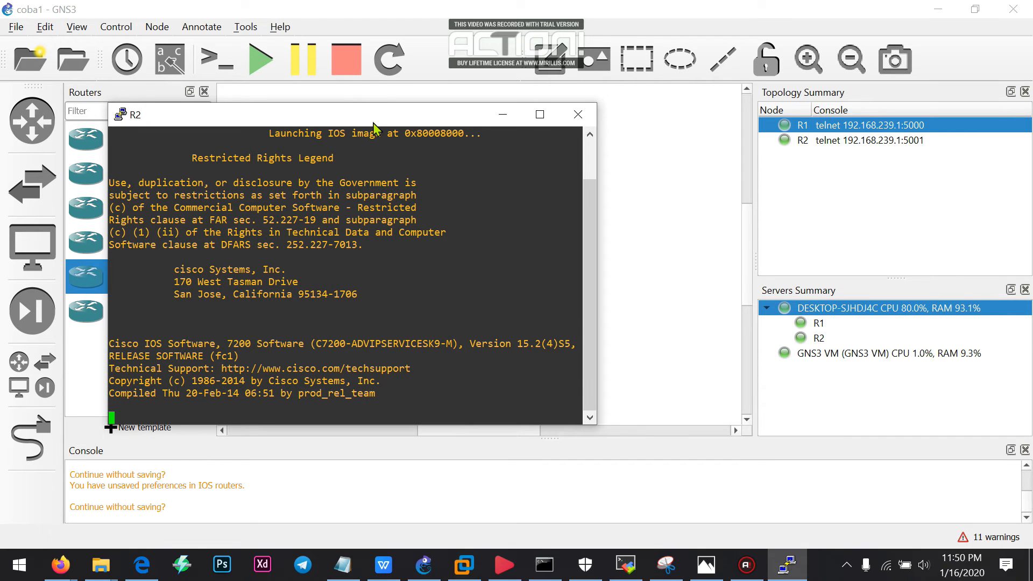
{"action": "left_click_drag", "start_coordinate": [373, 123], "coordinate": [494, 75]}
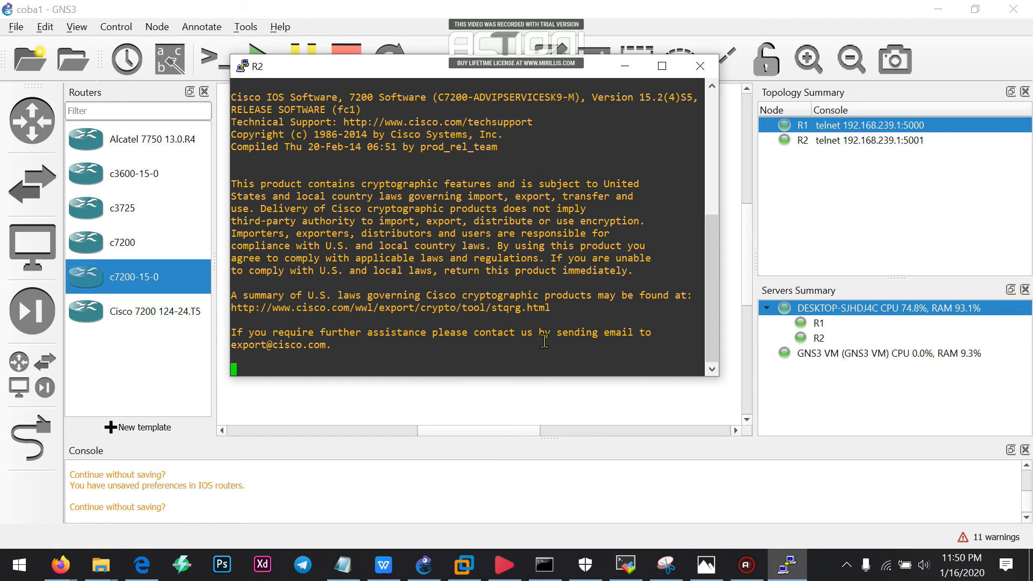
{"action": "left_click_drag", "start_coordinate": [712, 269], "coordinate": [711, 137]}
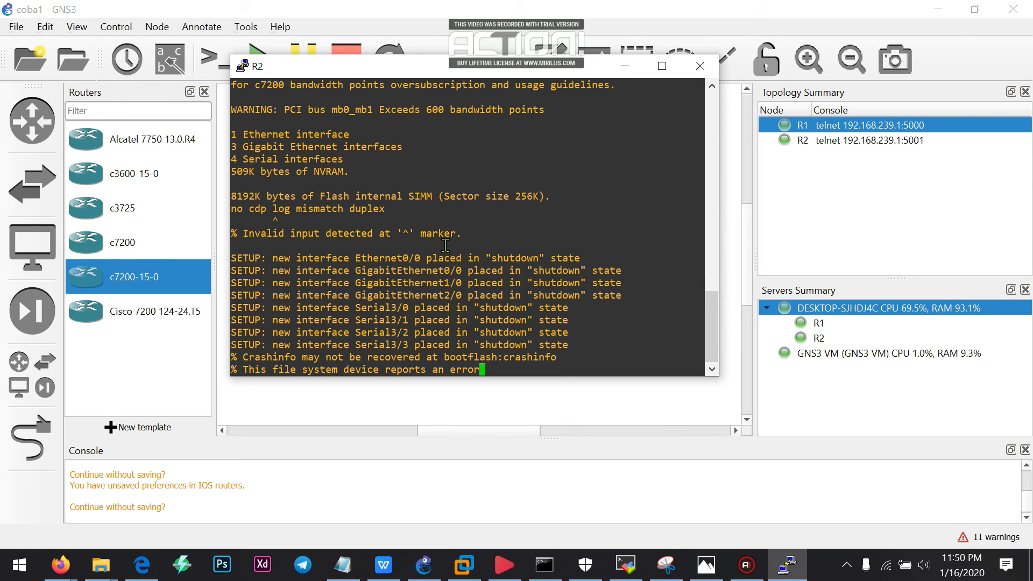
{"action": "left_click_drag", "start_coordinate": [441, 74], "coordinate": [427, 141]}
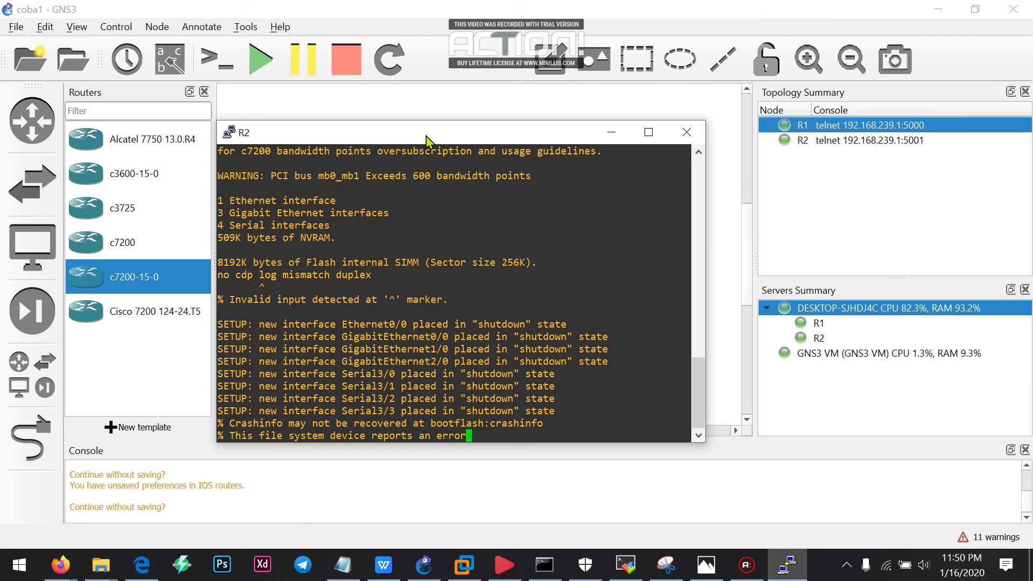
Review the IOS router templates, the QEMU preferences and the Qemu VMs page in the program preferences
{"action": "left_click", "coordinate": [47, 28]}
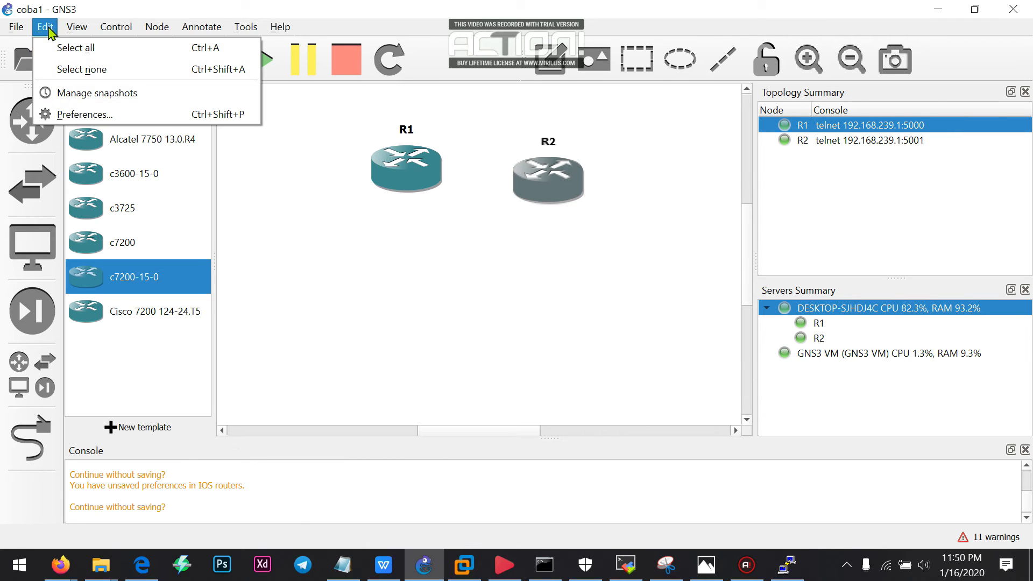
{"action": "left_click", "coordinate": [104, 115]}
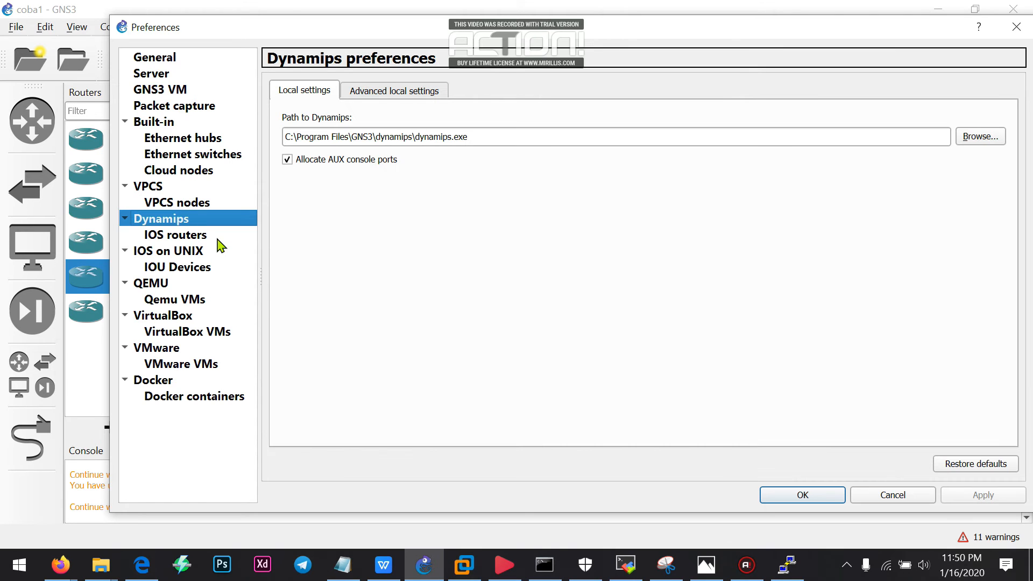
{"action": "left_click", "coordinate": [196, 244]}
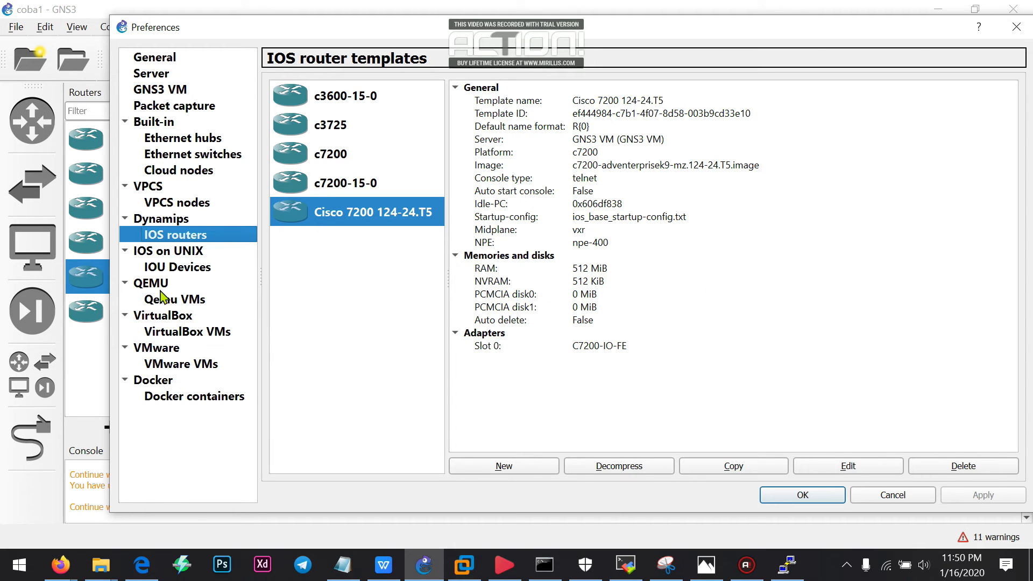
{"action": "left_click", "coordinate": [159, 288]}
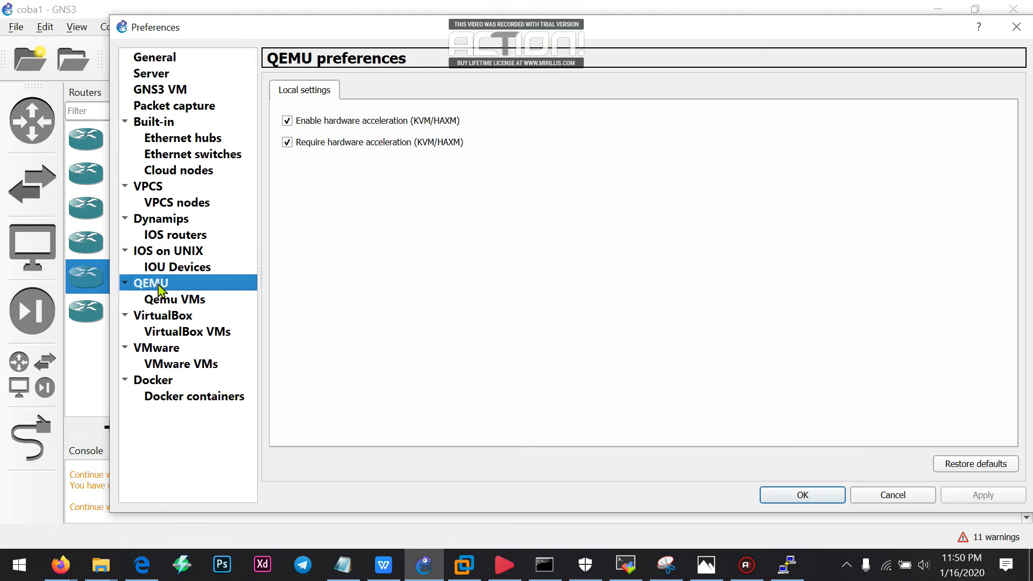
{"action": "left_click", "coordinate": [193, 301]}
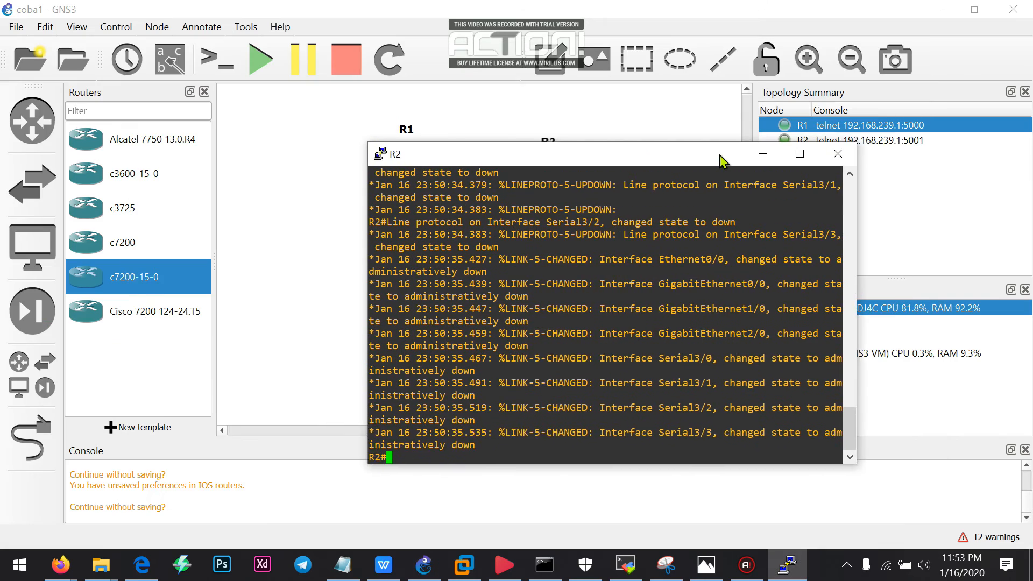
Run "sho ver" in R2's console and page through the software version and processor details
{"action": "left_click_drag", "start_coordinate": [828, 152], "coordinate": [657, 173]}
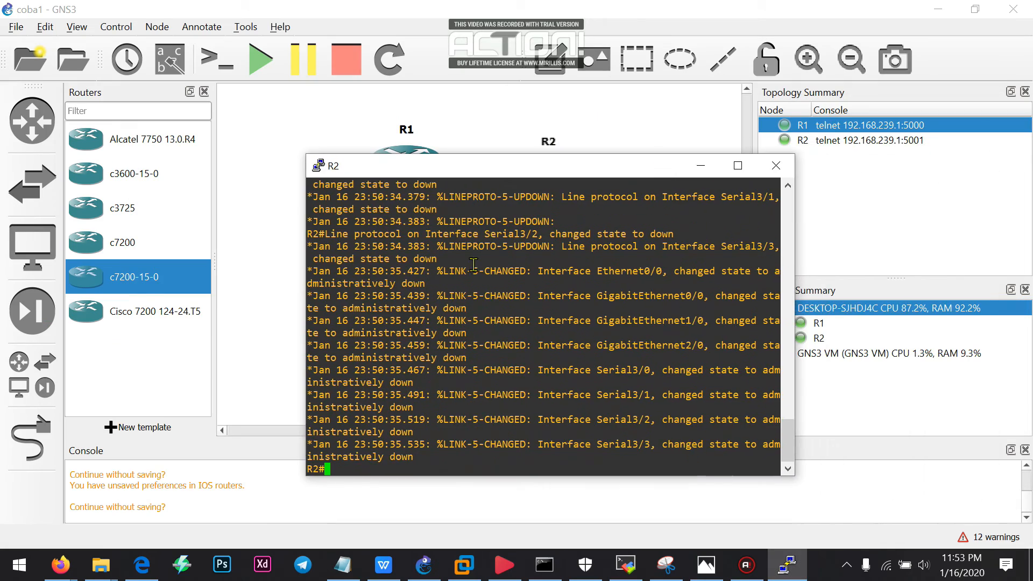
{"action": "type", "text": "sy"}
{"action": "key", "text": "BackSpace"}
{"action": "key", "text": "BackSpace"}
{"action": "type", "text": "sho ver"}
{"action": "key", "text": "Return"}
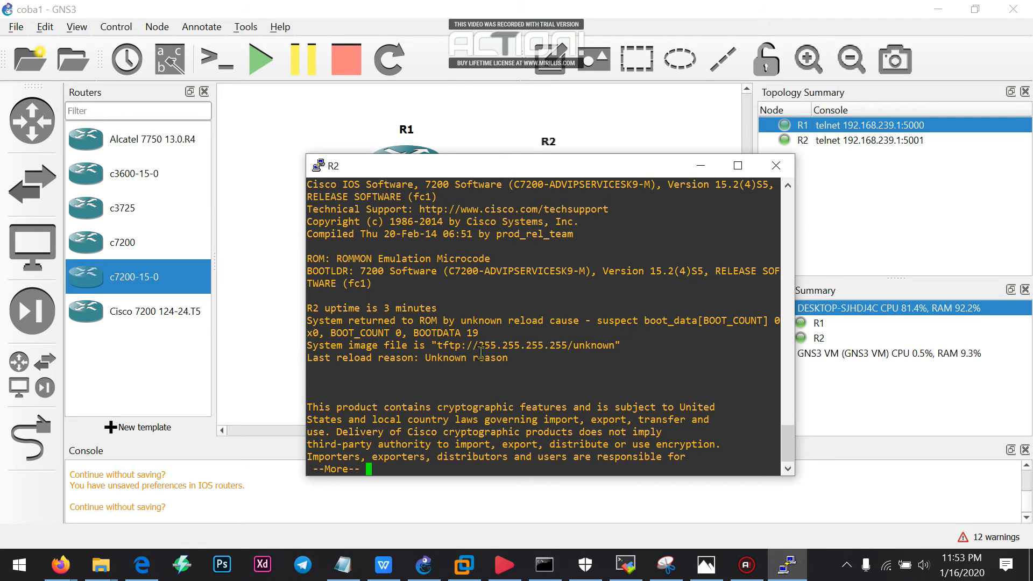
{"action": "left_click_drag", "start_coordinate": [355, 271], "coordinate": [477, 330]}
{"action": "key", "text": "space"}
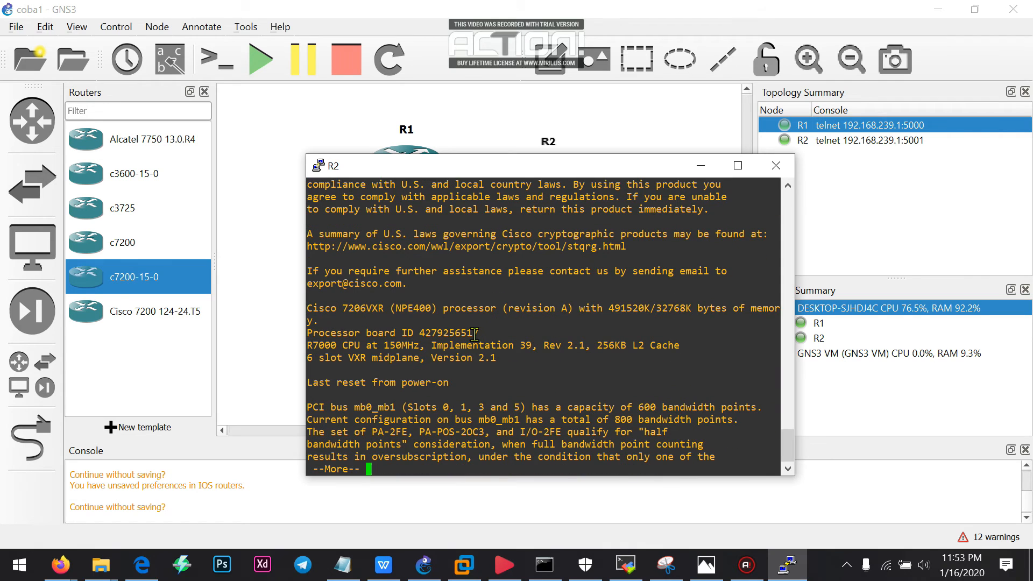
Quit the version output and run "sho interfaces" on R2
{"action": "type", "text": "qs"}
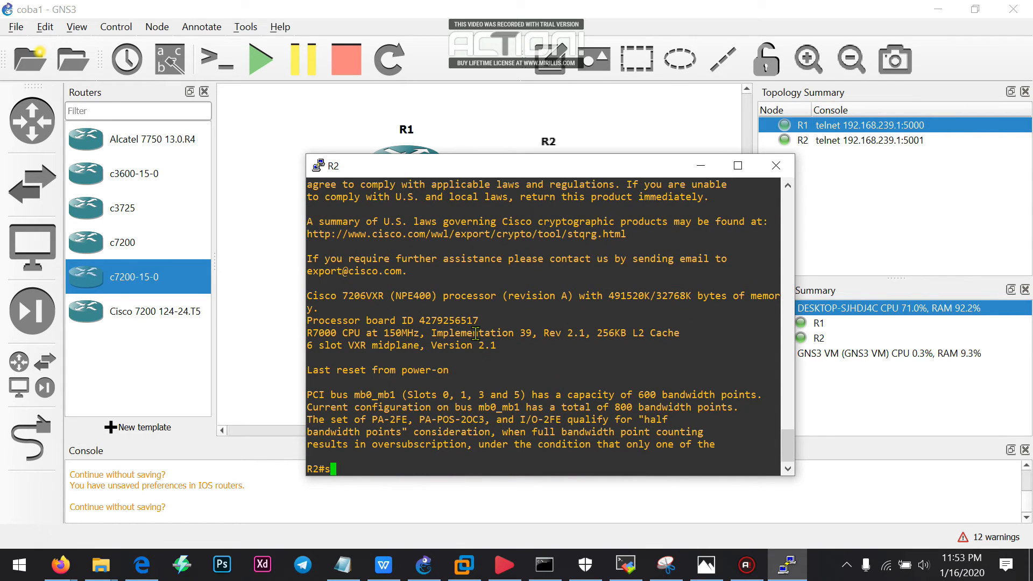
{"action": "type", "text": "ho int"}
{"action": "key", "text": "Tab"}
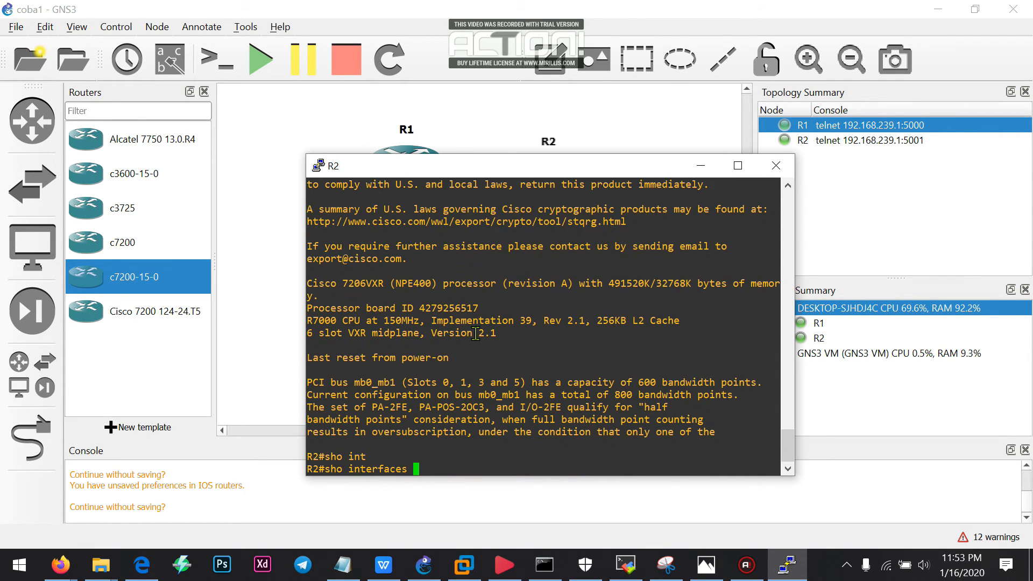
{"action": "key", "text": "Return"}
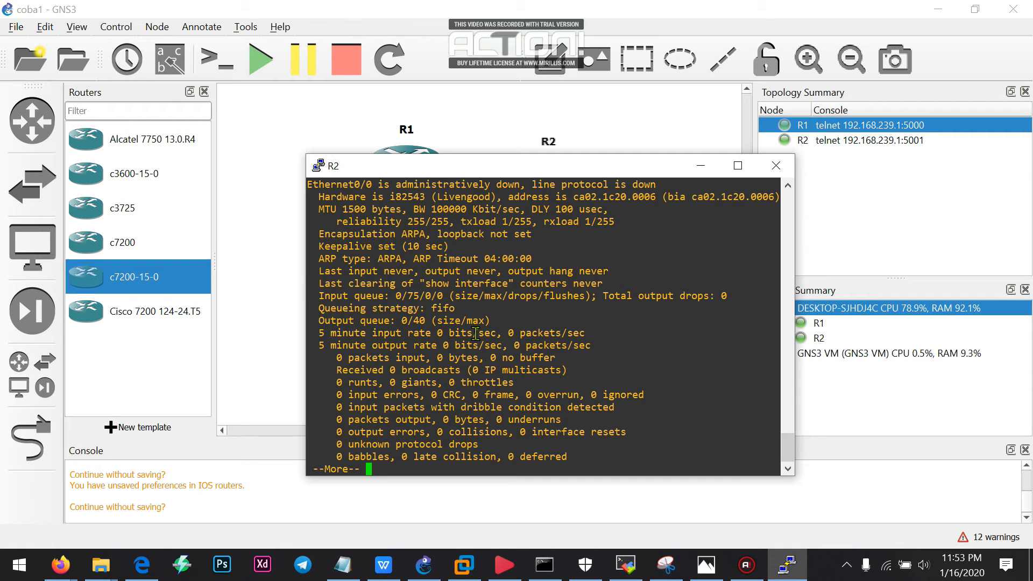
Quit the detailed interface output and run "sho interfaces description" on R2
{"action": "key", "text": "q"}
{"action": "key", "text": "Up"}
{"action": "type", "text": "des"}
{"action": "key", "text": "Tab"}
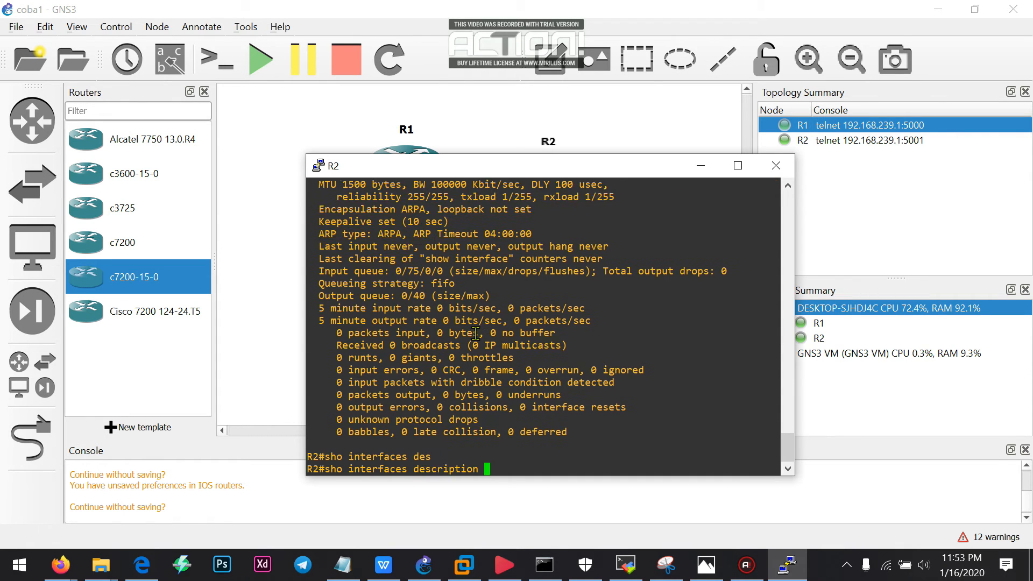
{"action": "key", "text": "Return"}
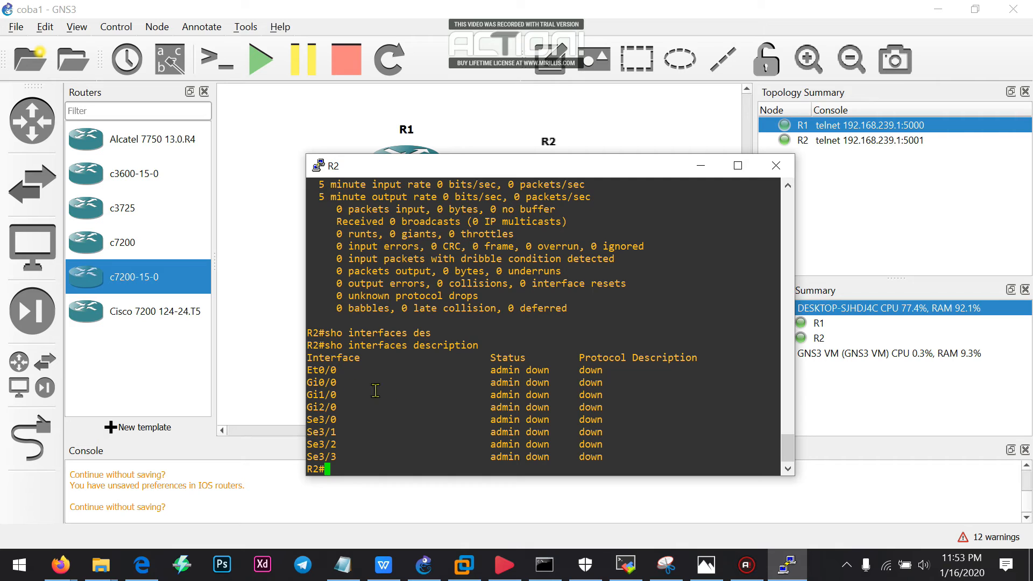
Examine R2's interface list, highlighting the Se3/0 and Gi0/0 entries, and minimize the console
{"action": "triple_click", "coordinate": [319, 375]}
{"action": "mouse_move", "coordinate": [319, 375]}
{"action": "left_mouse_down"}
{"action": "mouse_move", "coordinate": [358, 449]}
{"action": "mouse_move", "coordinate": [355, 401]}
{"action": "mouse_move", "coordinate": [323, 382]}
{"action": "left_mouse_up"}
{"action": "left_click", "coordinate": [322, 382]}
{"action": "left_click_drag", "start_coordinate": [340, 419], "coordinate": [306, 420]}
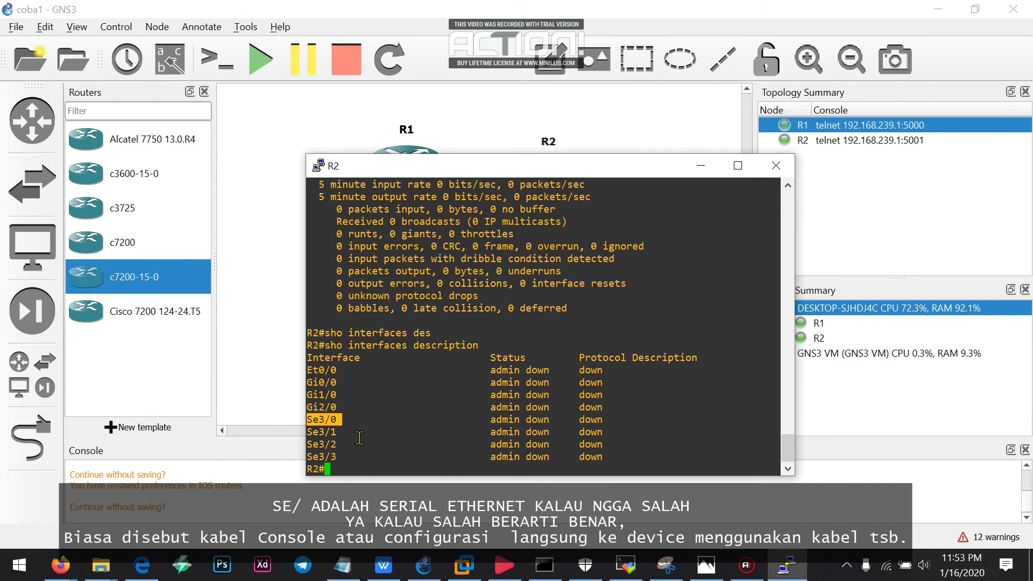
{"action": "scroll", "coordinate": [481, 395], "scroll_direction": "up", "scroll_amount": 8}
{"action": "scroll", "coordinate": [481, 394], "scroll_direction": "down", "scroll_amount": 8}
{"action": "left_click_drag", "start_coordinate": [307, 382], "coordinate": [335, 383]}
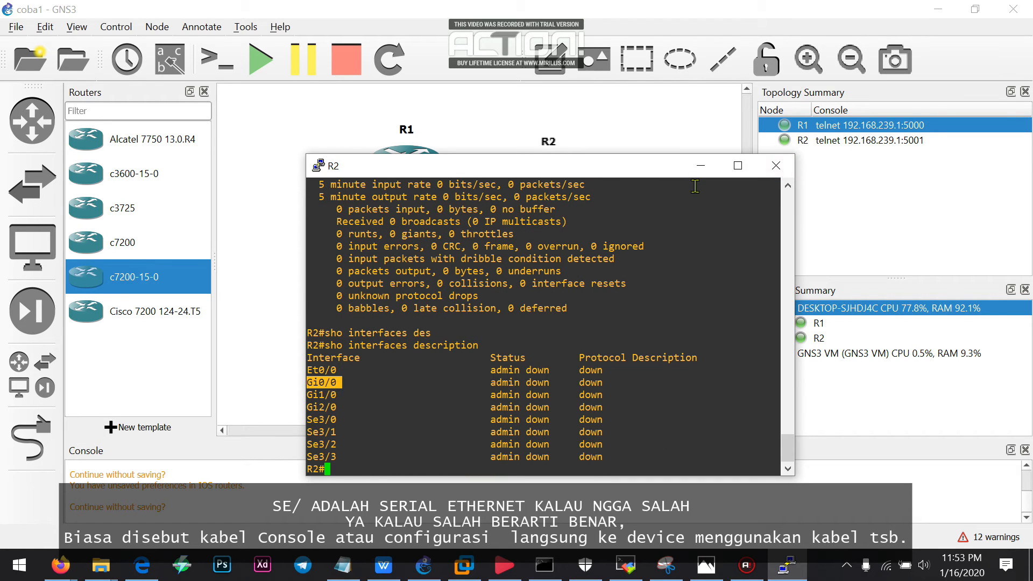
{"action": "left_click", "coordinate": [700, 166]}
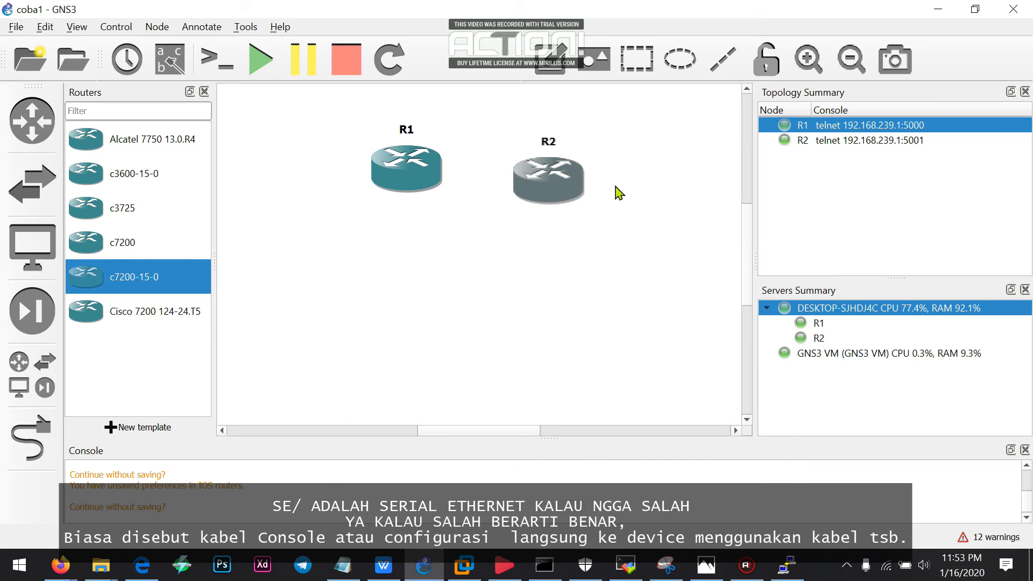
Add another c7200-15-0 router, view its hardware details and place it between R1 and R2
{"action": "right_click", "coordinate": [554, 180]}
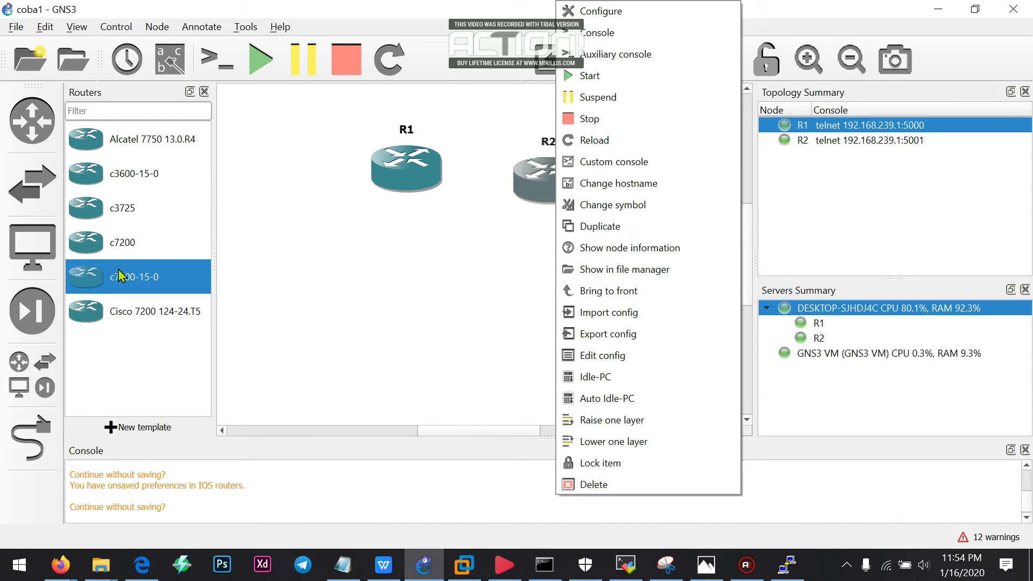
{"action": "left_click_drag", "start_coordinate": [96, 284], "coordinate": [470, 286]}
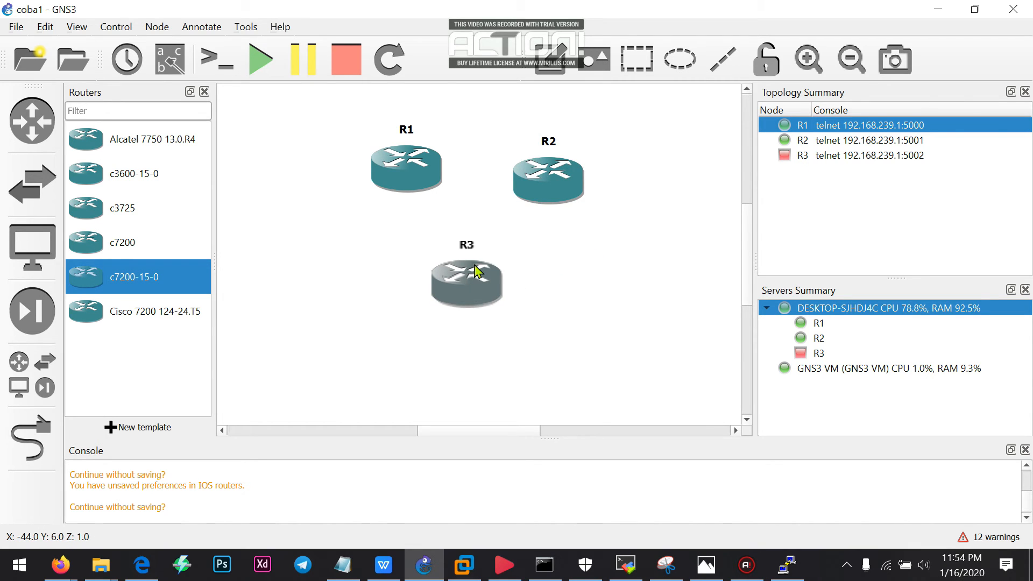
{"action": "mouse_move", "coordinate": [476, 271]}
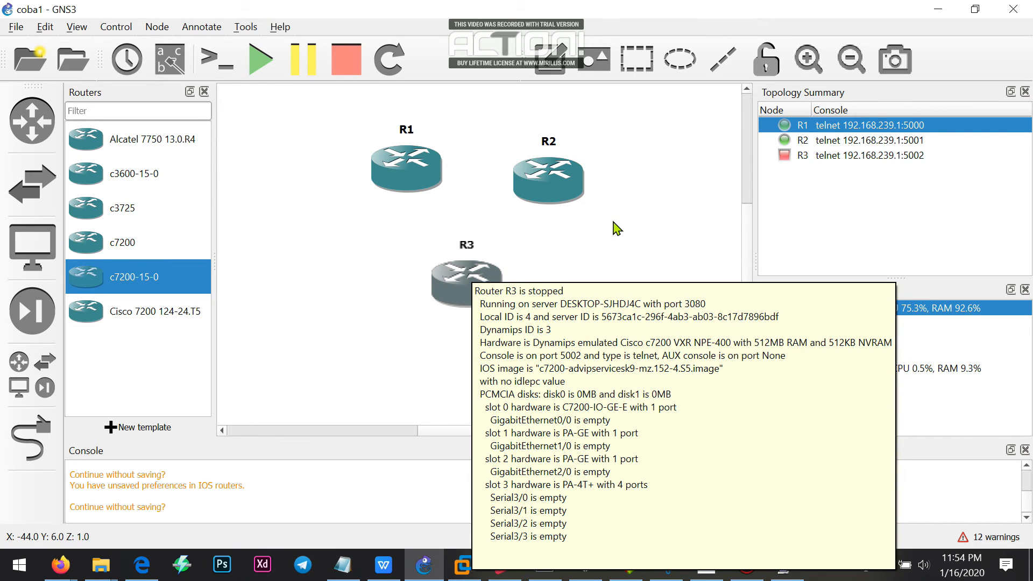
{"action": "left_click", "coordinate": [617, 229]}
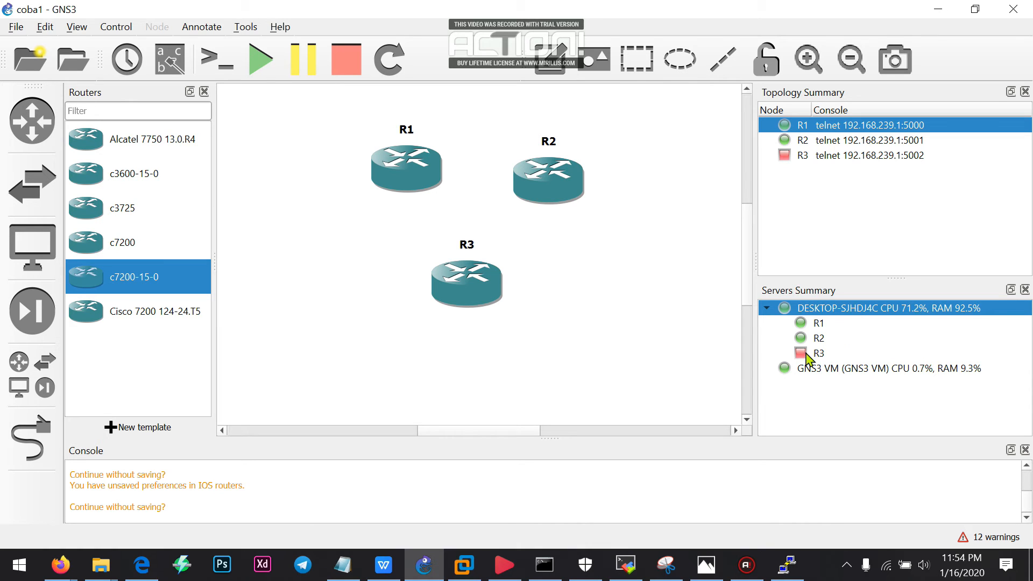
{"action": "left_click_drag", "start_coordinate": [476, 288], "coordinate": [485, 151]}
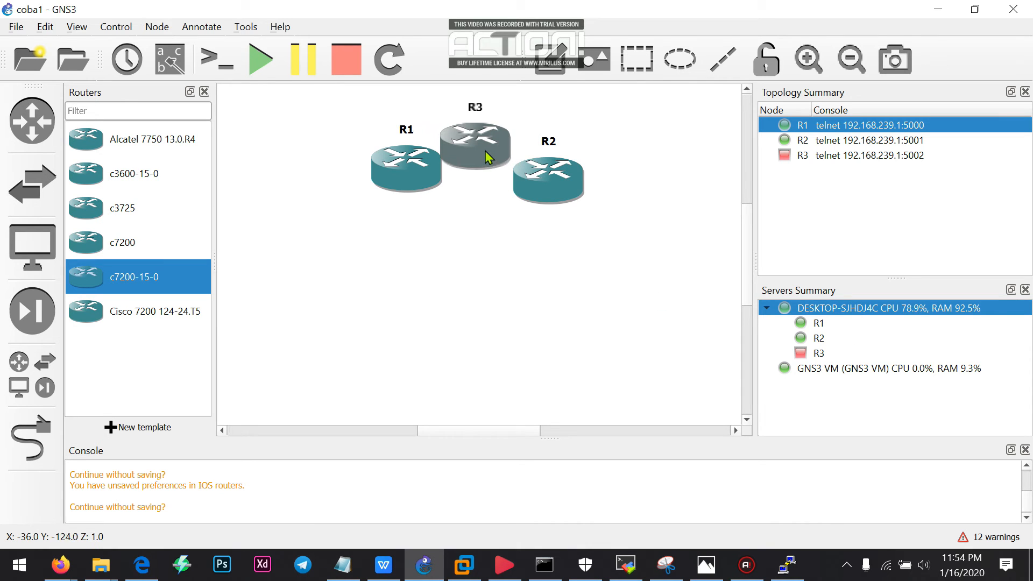
{"action": "left_click", "coordinate": [844, 370]}
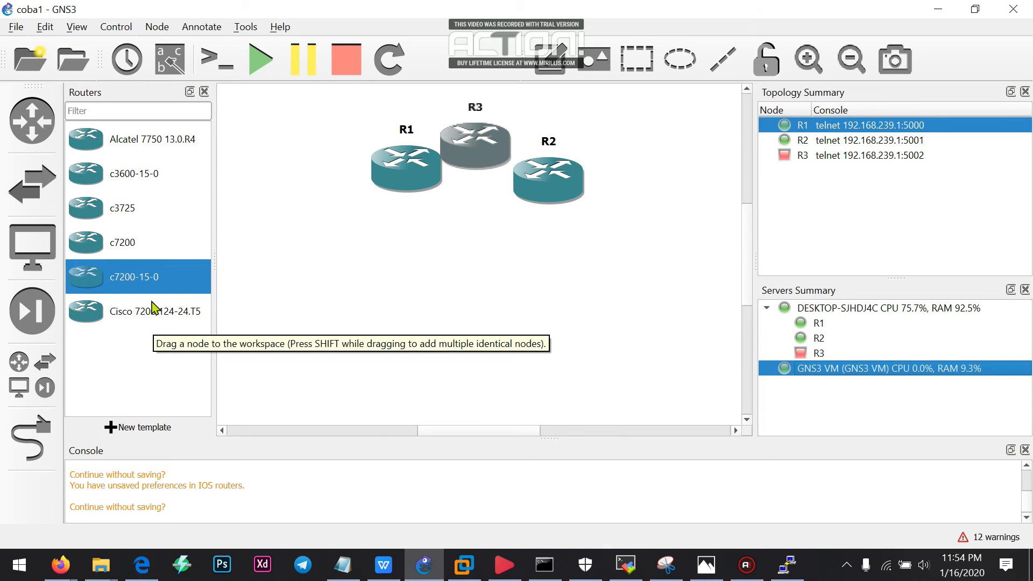
{"action": "left_click", "coordinate": [45, 30]}
{"action": "left_click", "coordinate": [114, 115]}
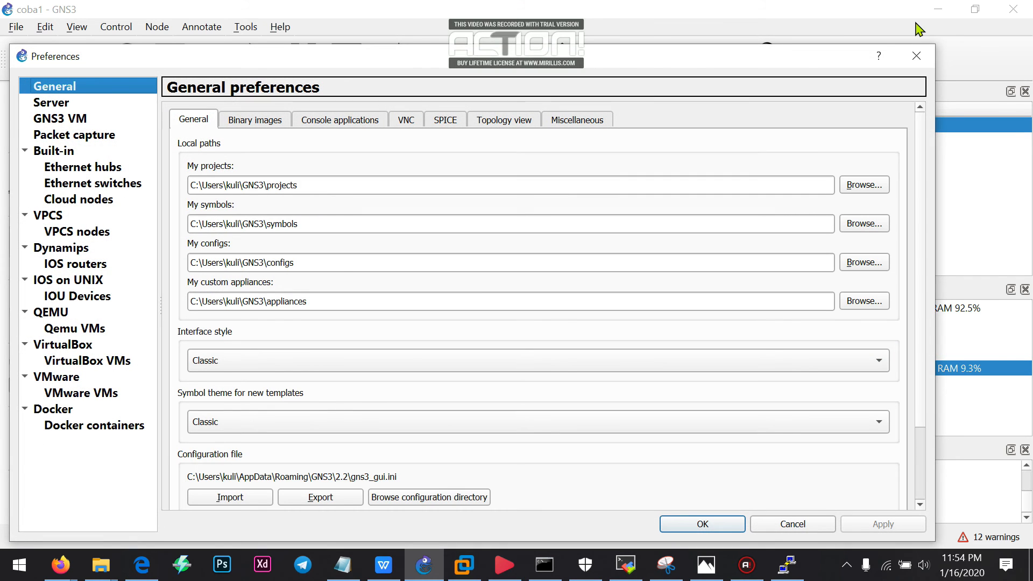
{"action": "left_click", "coordinate": [916, 57]}
Add an Alcatel 7750 13.0.R4 router below and to the right of R2 in the workspace and start it
{"action": "left_click_drag", "start_coordinate": [116, 150], "coordinate": [603, 364]}
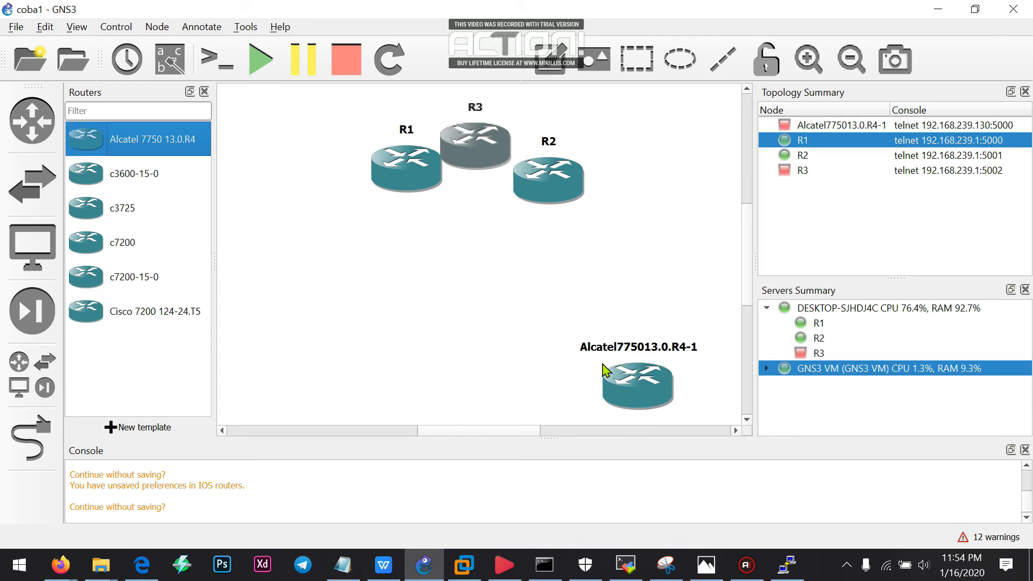
{"action": "right_click", "coordinate": [649, 387]}
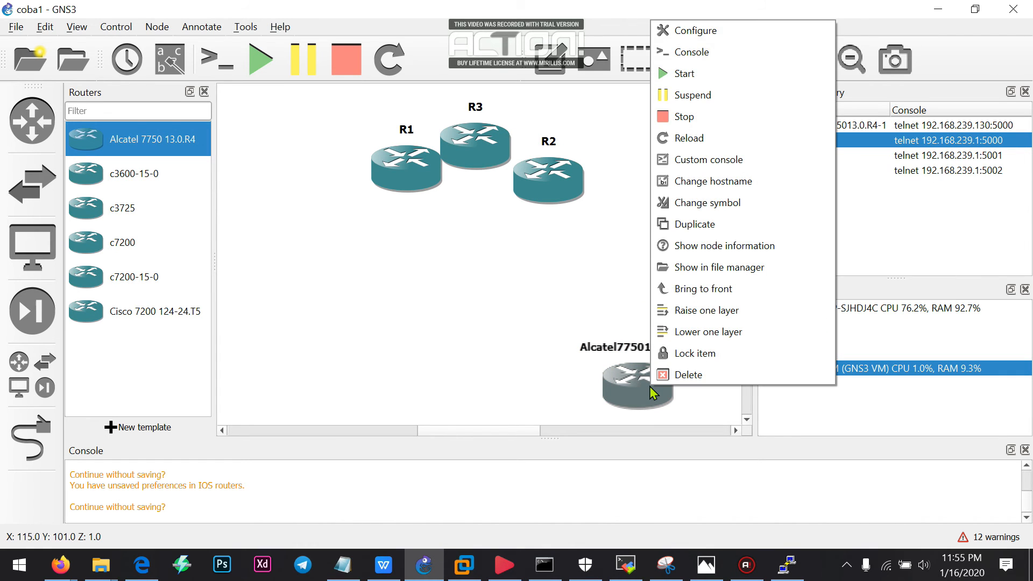
{"action": "left_click", "coordinate": [706, 74]}
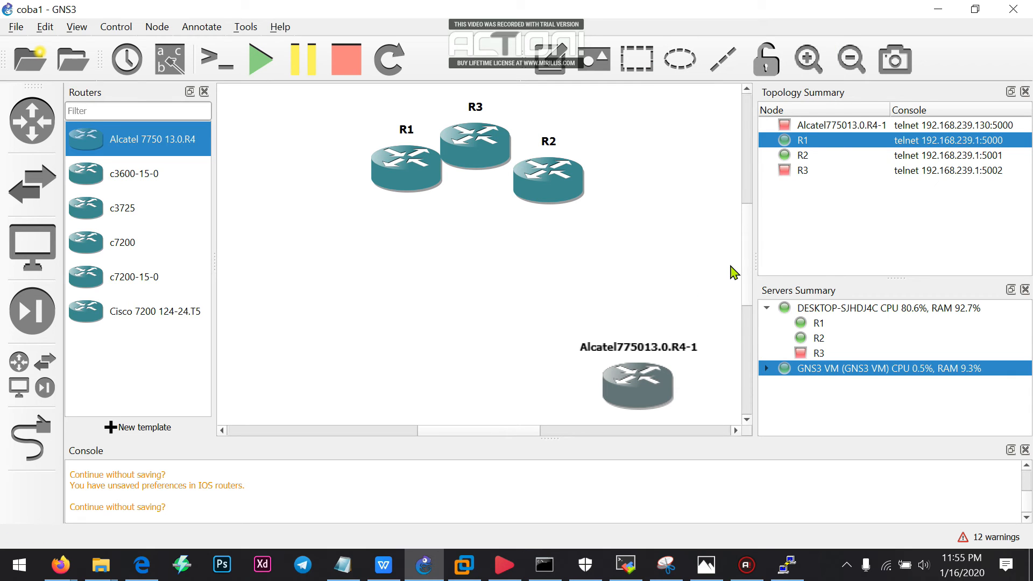
Expand the GNS3 VM server and compare its nodes with those running on the local server
{"action": "left_click", "coordinate": [767, 368]}
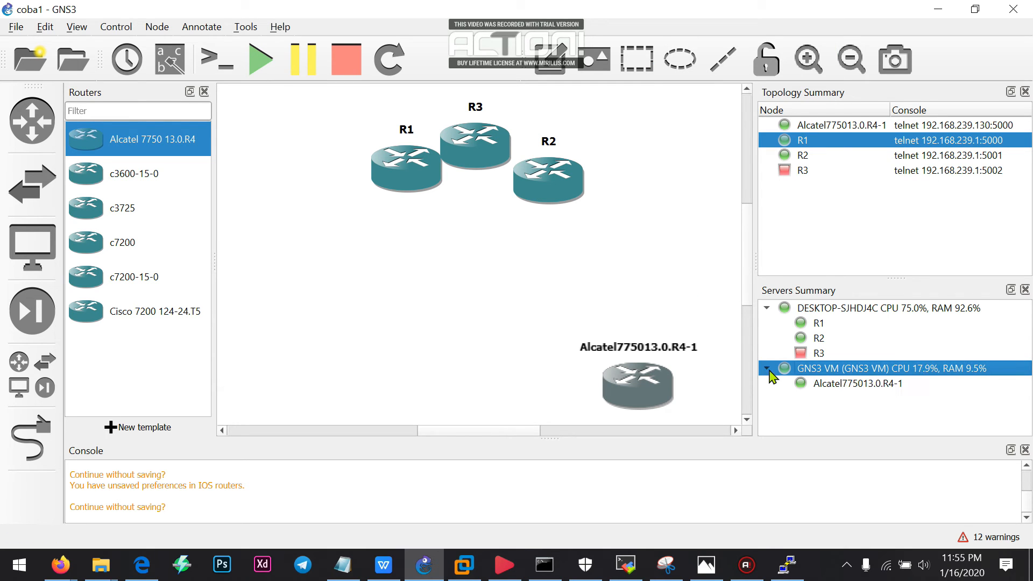
{"action": "left_click", "coordinate": [842, 387]}
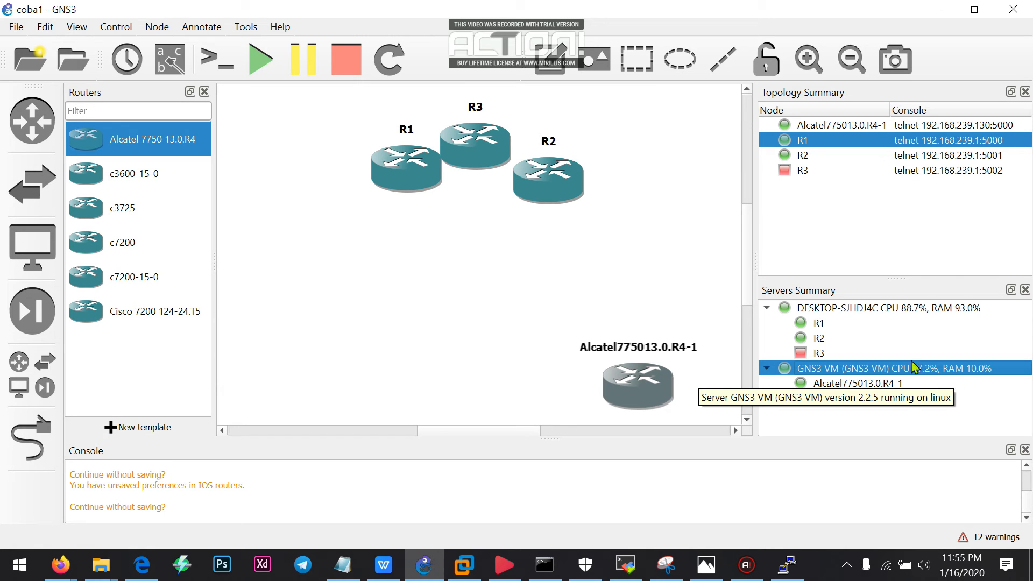
{"action": "left_click", "coordinate": [838, 327]}
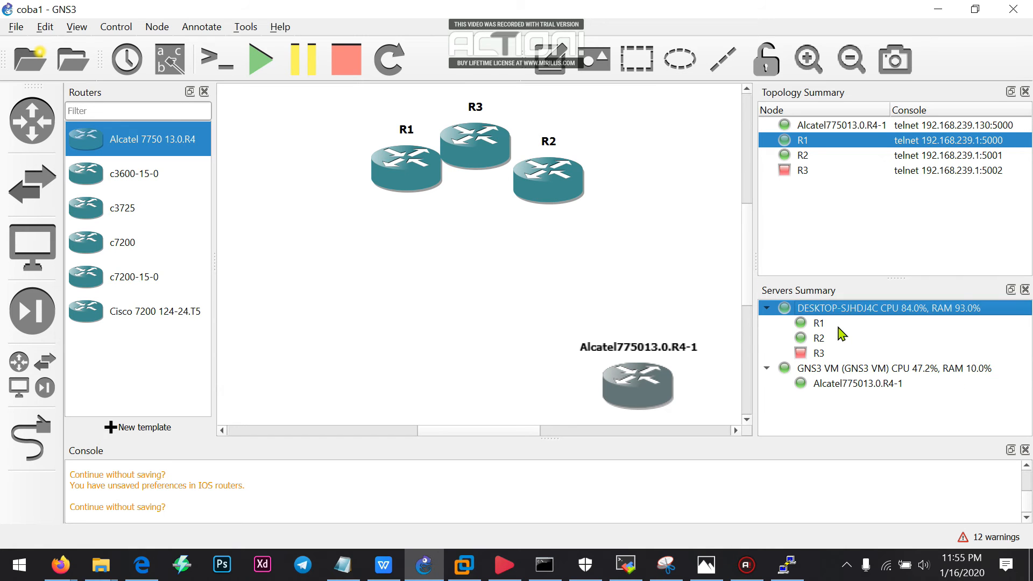